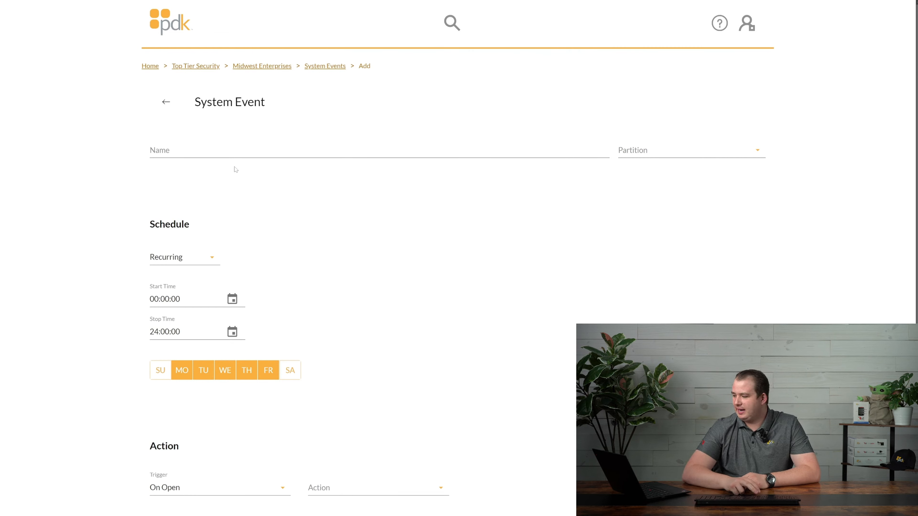
Enter 'New System Event' as the event name, leave Partition unset, and choose the Always schedule
{"action": "left_click", "coordinate": [159, 150]}
{"action": "type", "text": "New"}
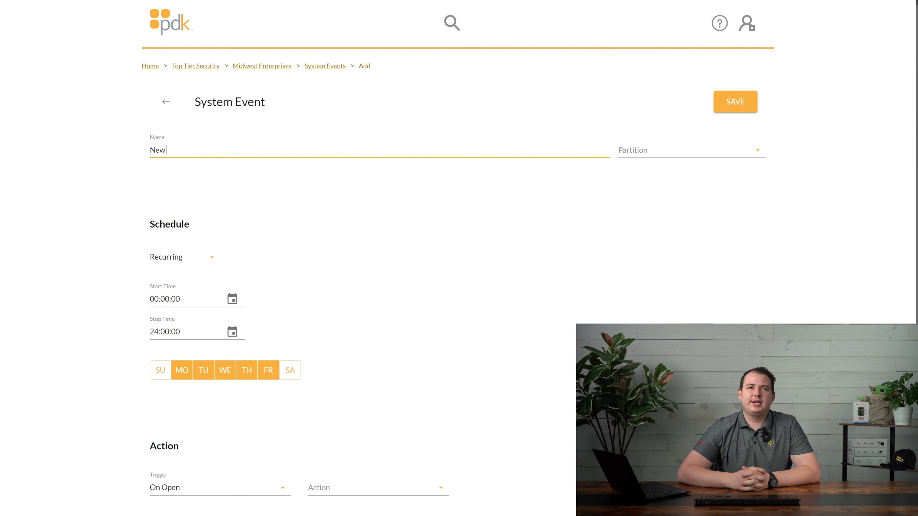
{"action": "type", "text": " System Event"}
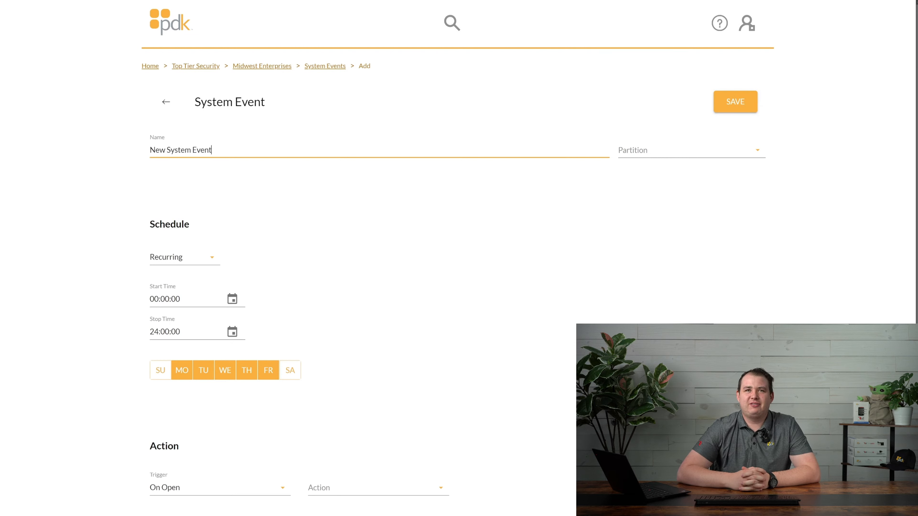
{"action": "left_click", "coordinate": [661, 154]}
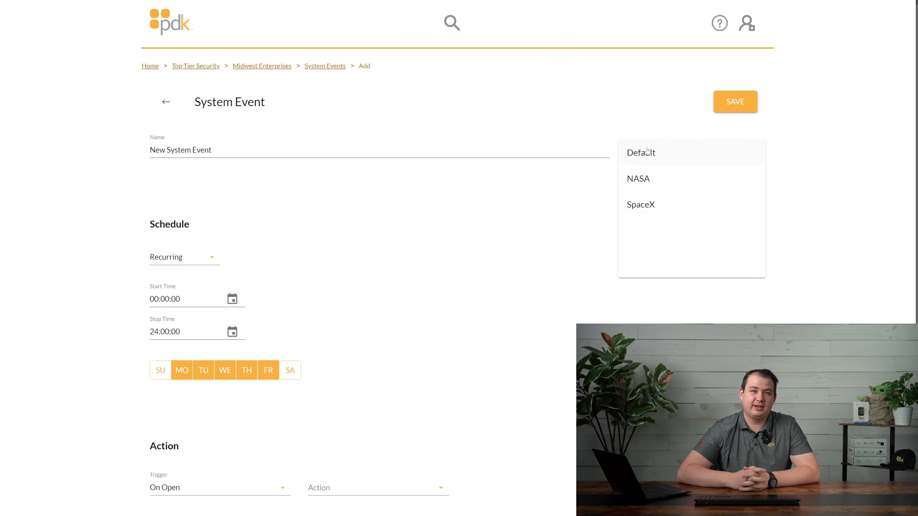
{"action": "left_click", "coordinate": [631, 117]}
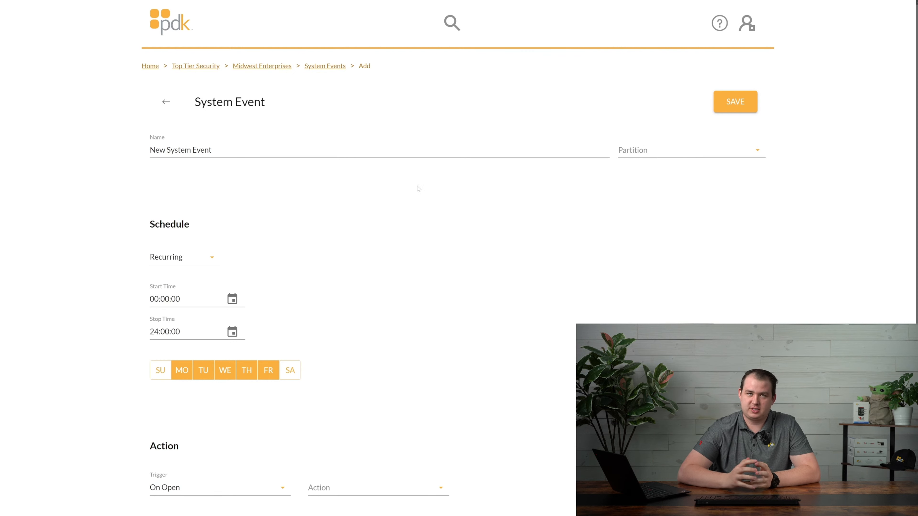
{"action": "left_click", "coordinate": [191, 262]}
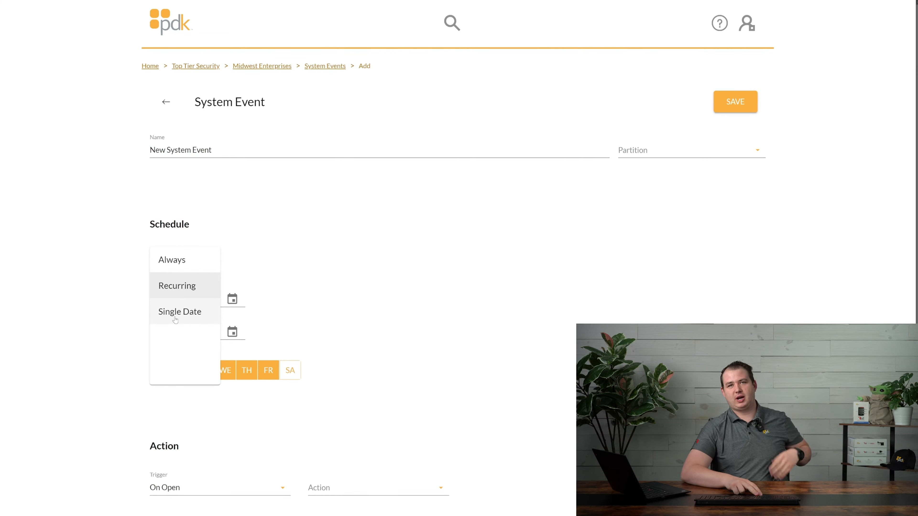
{"action": "left_click", "coordinate": [179, 264]}
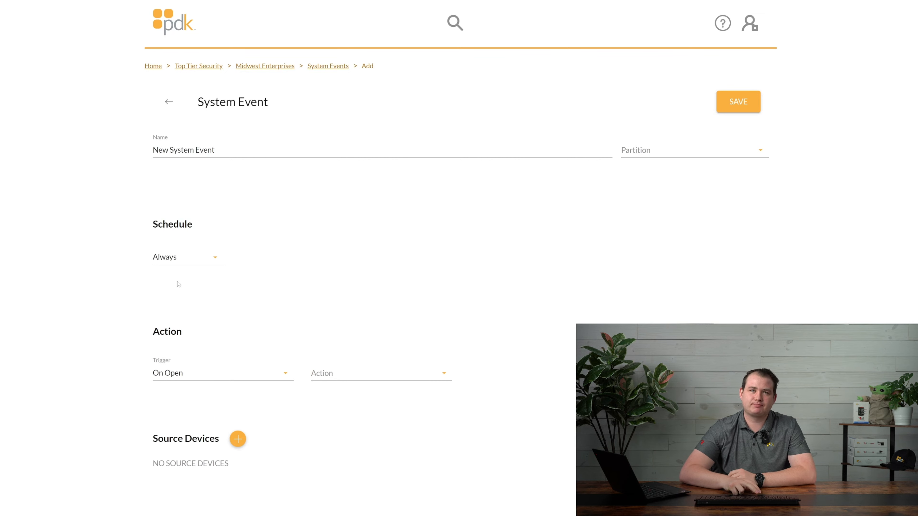
Switch the schedule to Recurring, keeping the 00:00:00 start time
{"action": "left_click", "coordinate": [184, 258]}
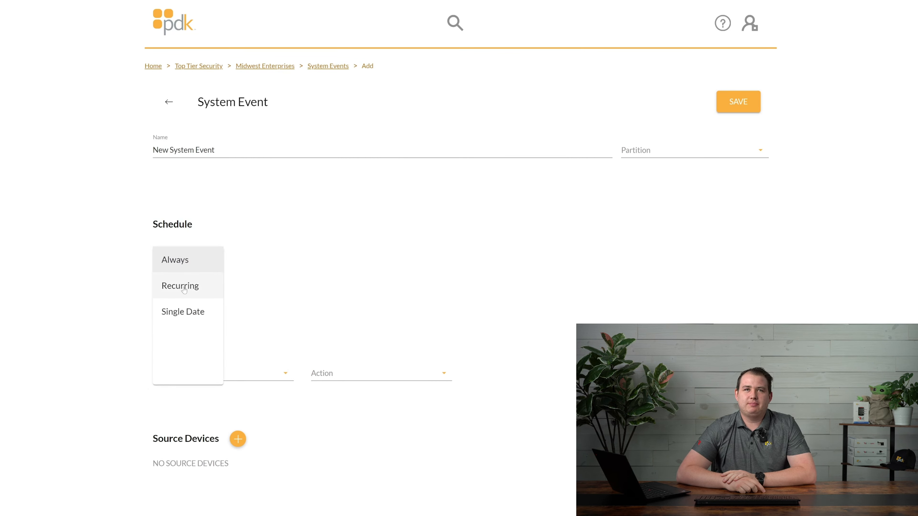
{"action": "left_click", "coordinate": [182, 285]}
{"action": "left_click", "coordinate": [233, 299]}
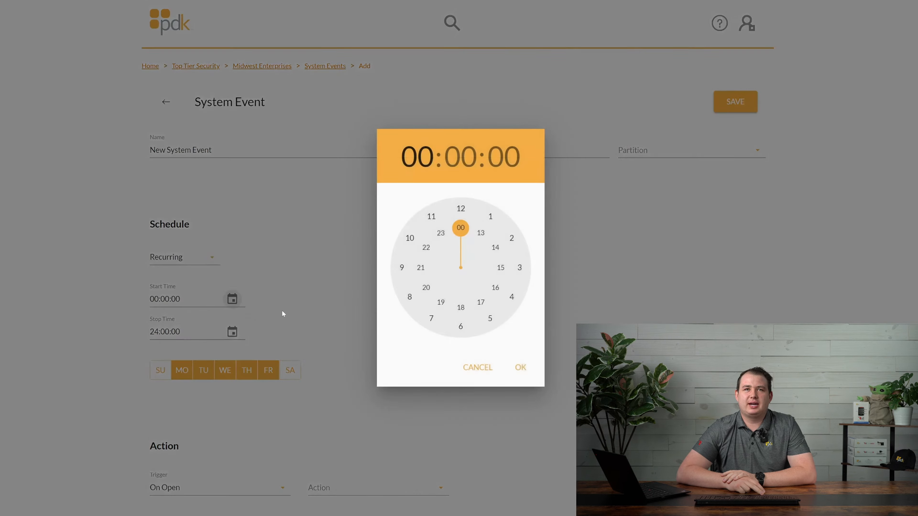
{"action": "left_click", "coordinate": [553, 254]}
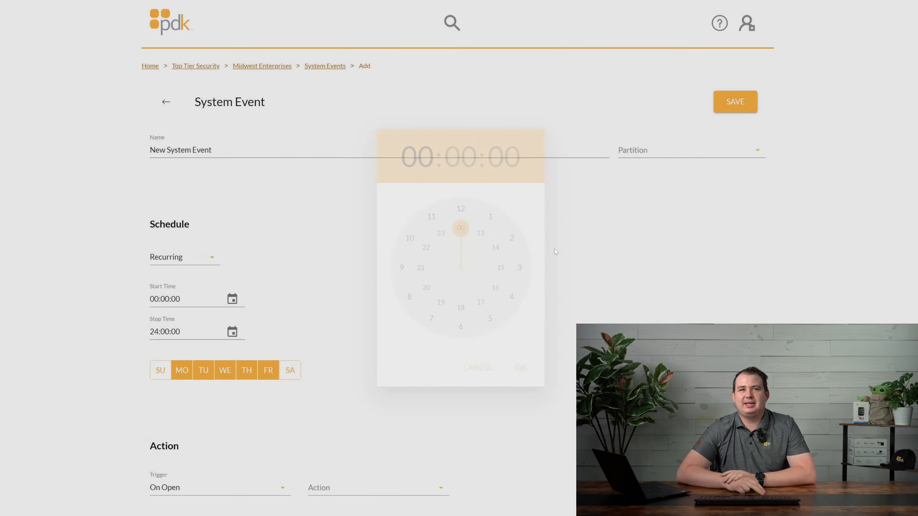
Set the recurring days to Monday through Friday
{"action": "left_click", "coordinate": [162, 375]}
{"action": "left_click", "coordinate": [290, 379]}
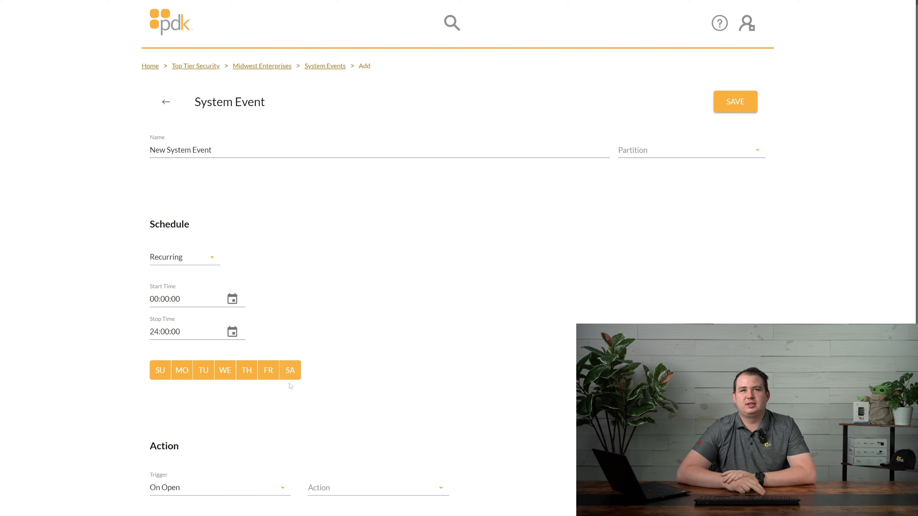
{"action": "left_click", "coordinate": [268, 376]}
{"action": "left_click", "coordinate": [228, 371]}
{"action": "left_click", "coordinate": [191, 373]}
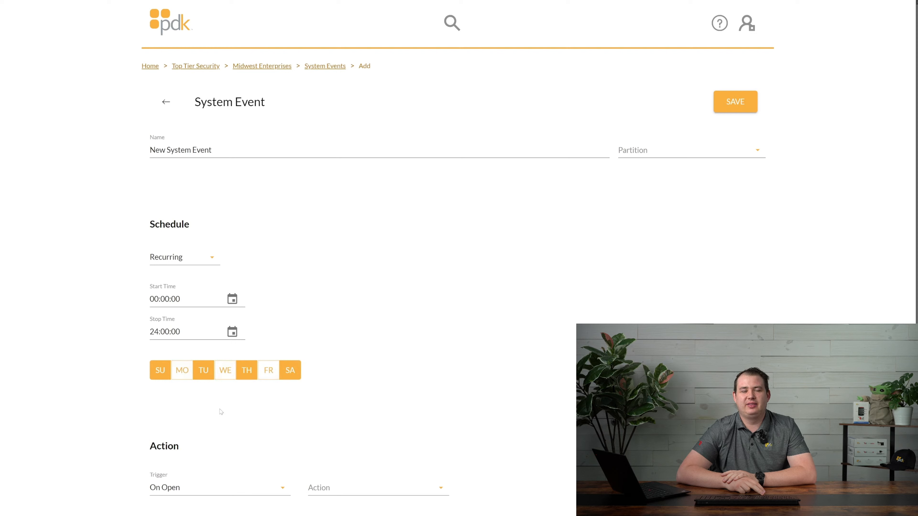
{"action": "left_click", "coordinate": [188, 371]}
{"action": "left_click", "coordinate": [236, 374]}
{"action": "left_click", "coordinate": [268, 372]}
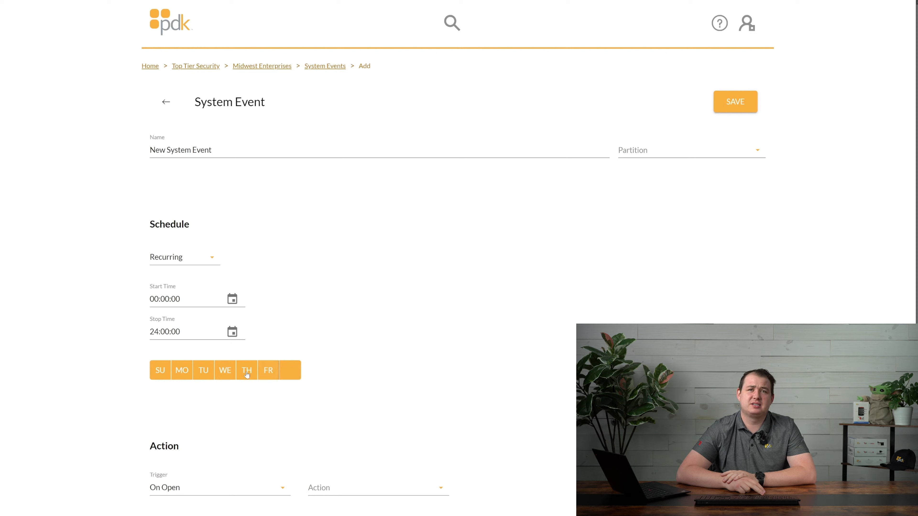
{"action": "left_click", "coordinate": [290, 371]}
{"action": "left_click", "coordinate": [160, 372]}
Set the stop time to 18:00:00
{"action": "left_click", "coordinate": [232, 332]}
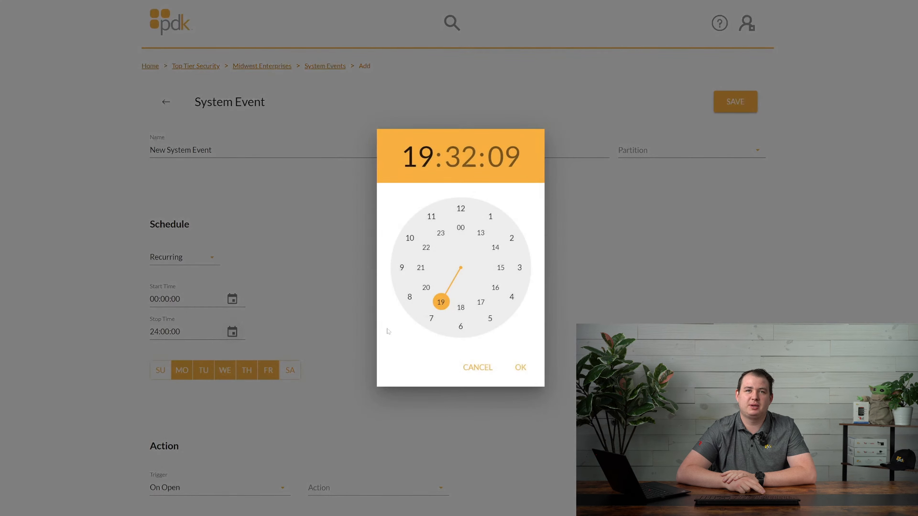
{"action": "left_click", "coordinate": [461, 329]}
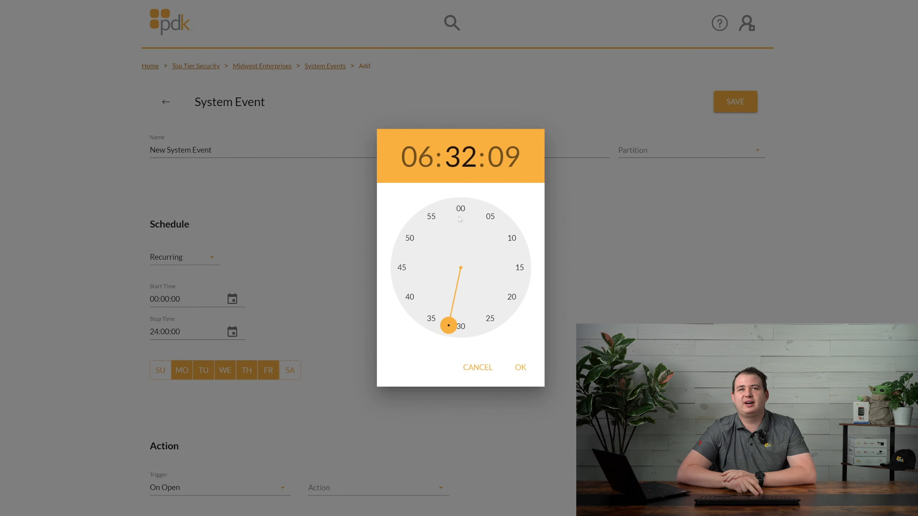
{"action": "left_click", "coordinate": [460, 209]}
{"action": "left_click", "coordinate": [460, 209]}
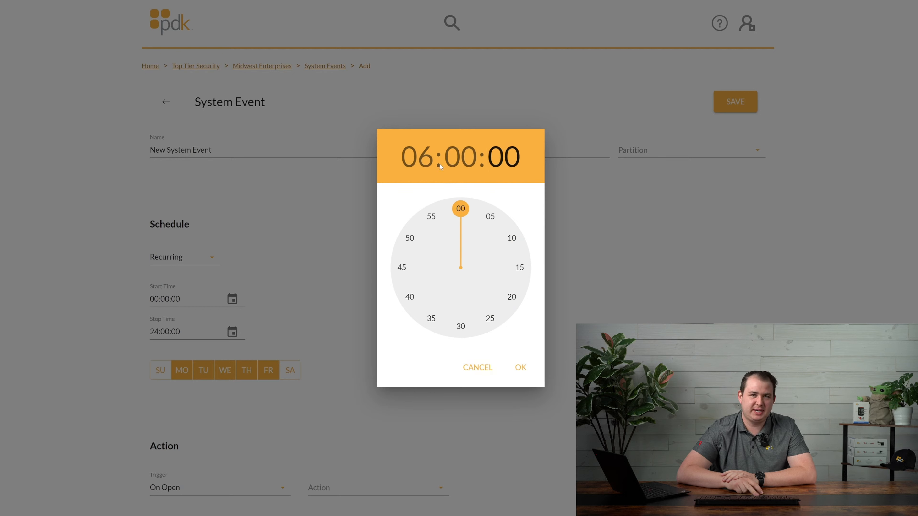
{"action": "left_click", "coordinate": [423, 159]}
{"action": "left_click", "coordinate": [460, 307]}
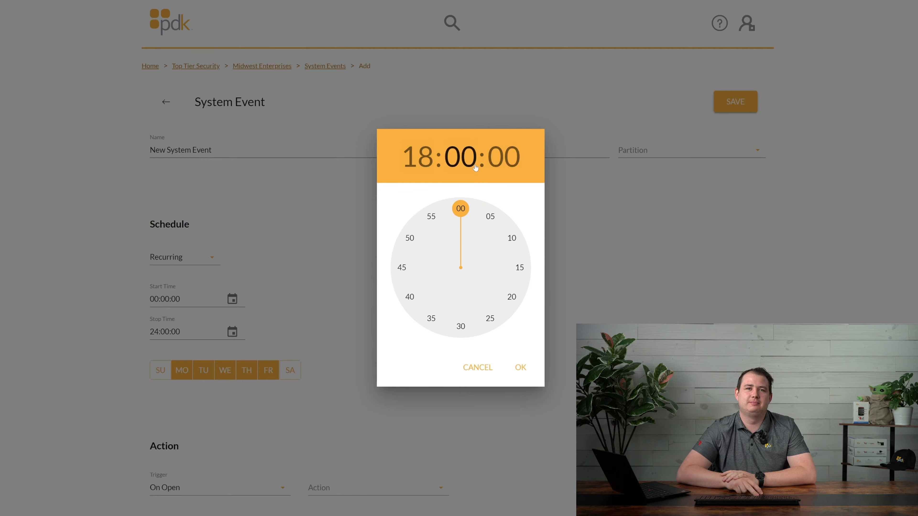
{"action": "left_click", "coordinate": [519, 368]}
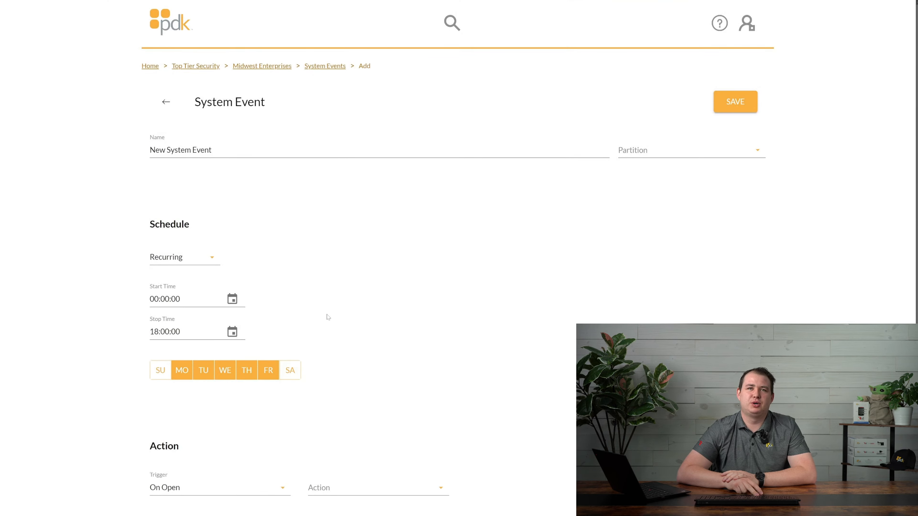
{"action": "scroll", "coordinate": [331, 315], "scroll_direction": "down", "scroll_amount": 2}
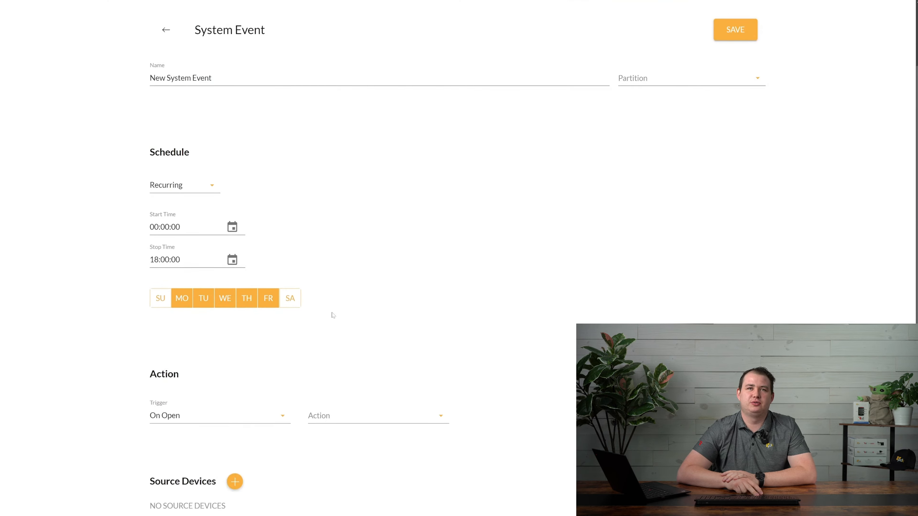
Review the trigger options, leaving the trigger as On Open
{"action": "left_click", "coordinate": [180, 414]}
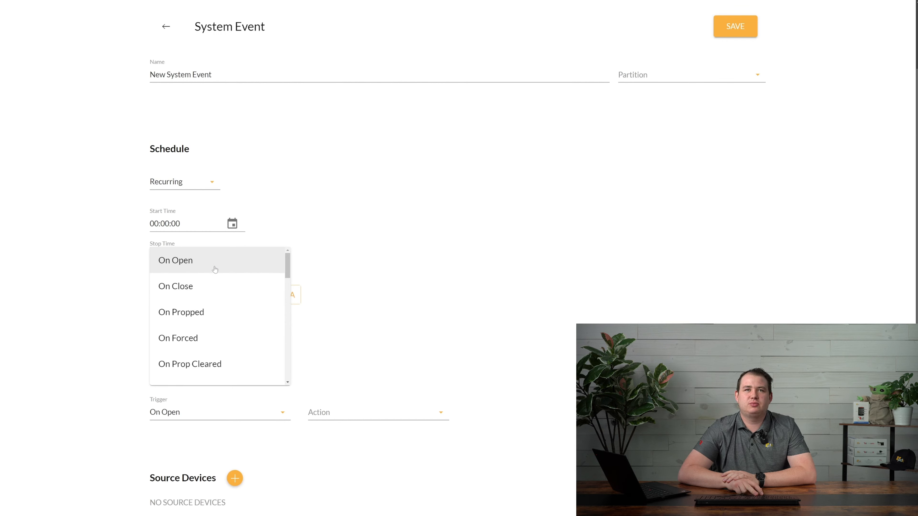
{"action": "scroll", "coordinate": [226, 365], "scroll_direction": "down", "scroll_amount": 5}
{"action": "scroll", "coordinate": [226, 365], "scroll_direction": "down", "scroll_amount": 10}
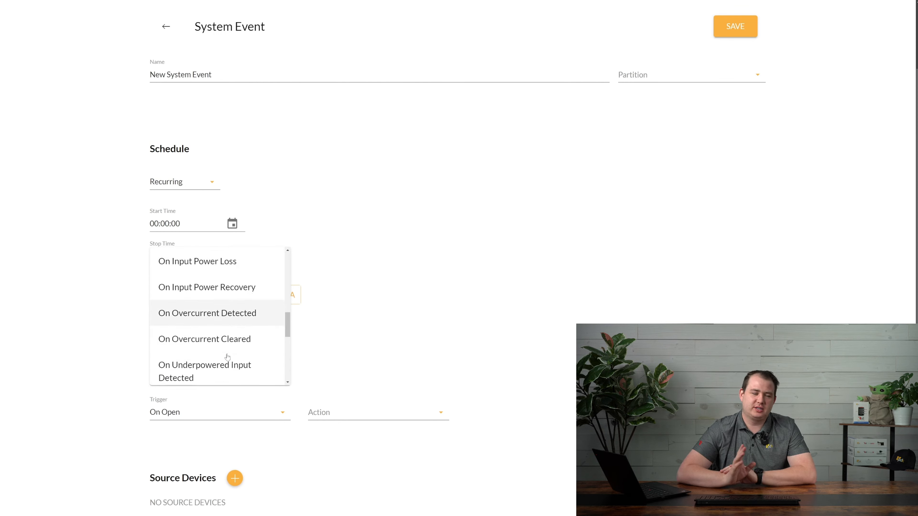
{"action": "scroll", "coordinate": [225, 352], "scroll_direction": "up", "scroll_amount": 13}
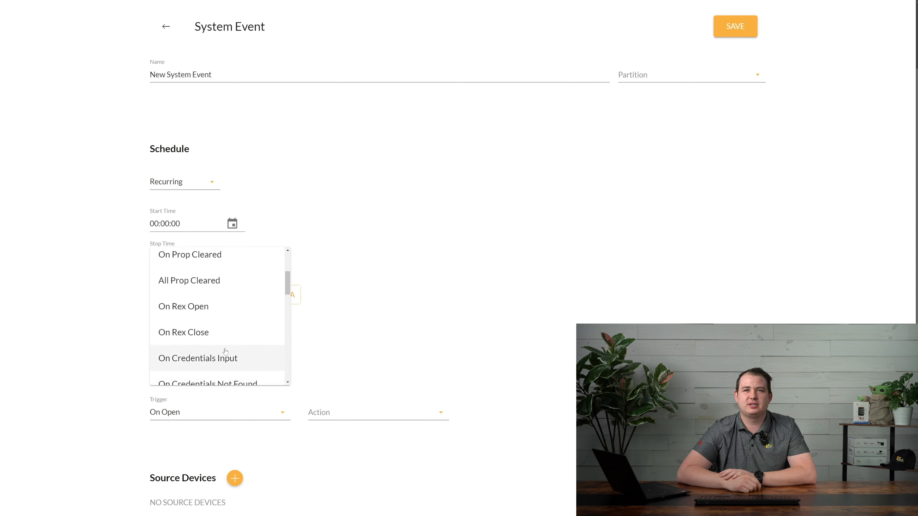
{"action": "left_click", "coordinate": [284, 193]}
Replace the event name with 'Common System Events: REX'
{"action": "triple_click", "coordinate": [149, 75]}
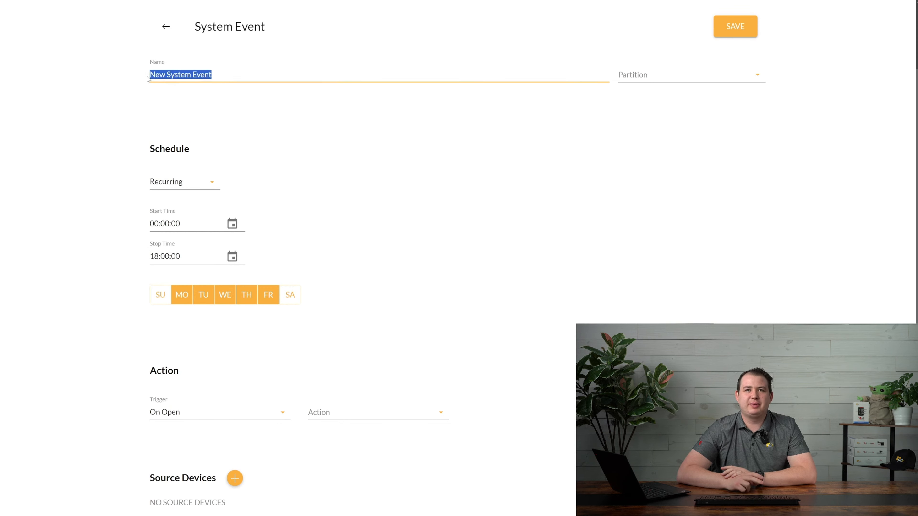
{"action": "type", "text": "Common Sys"}
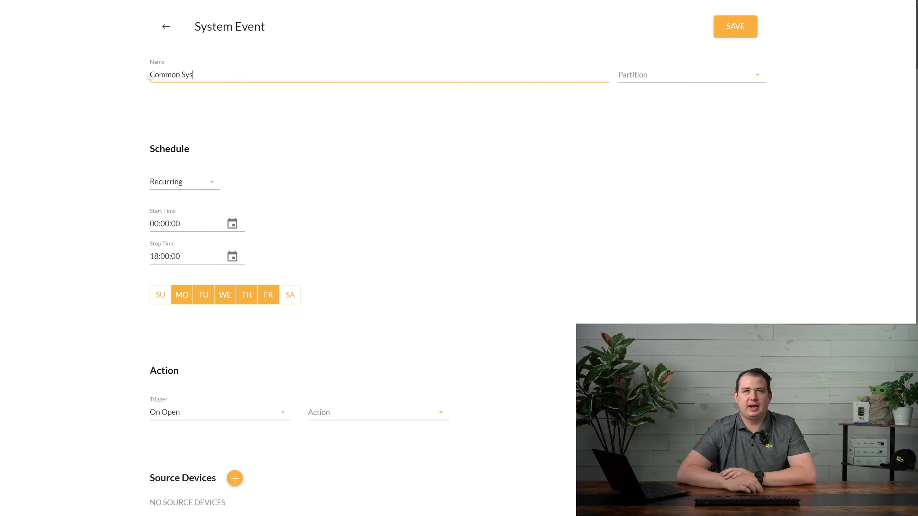
{"action": "type", "text": "tem Events: REX"}
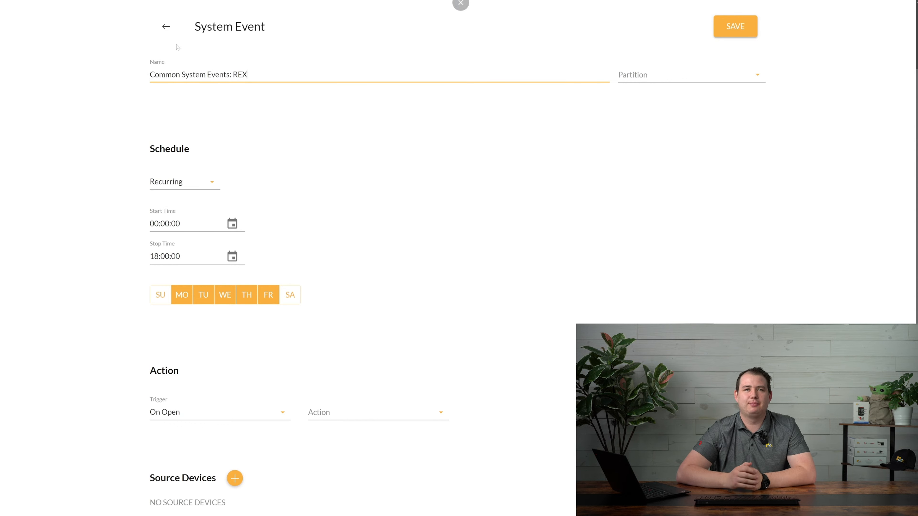
{"action": "left_click", "coordinate": [179, 182]}
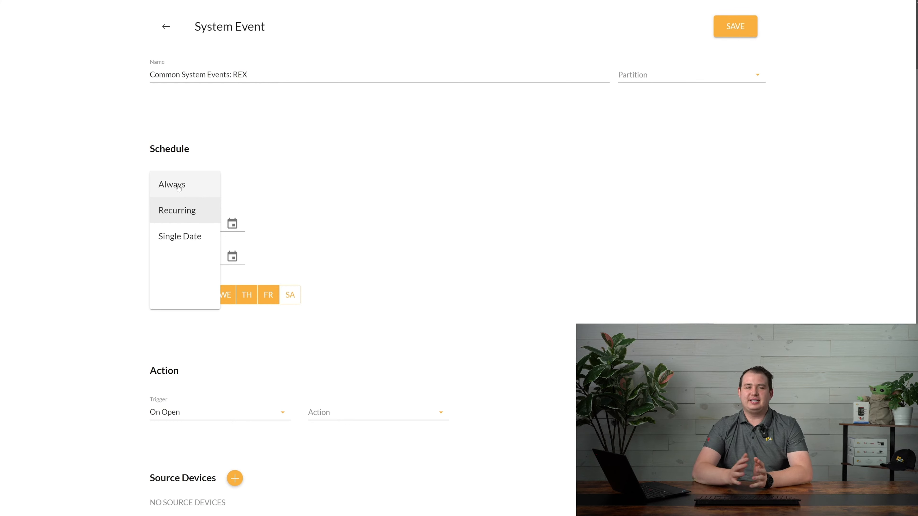
Set the schedule back to Always and the trigger to On Rex Open
{"action": "left_click", "coordinate": [179, 186]}
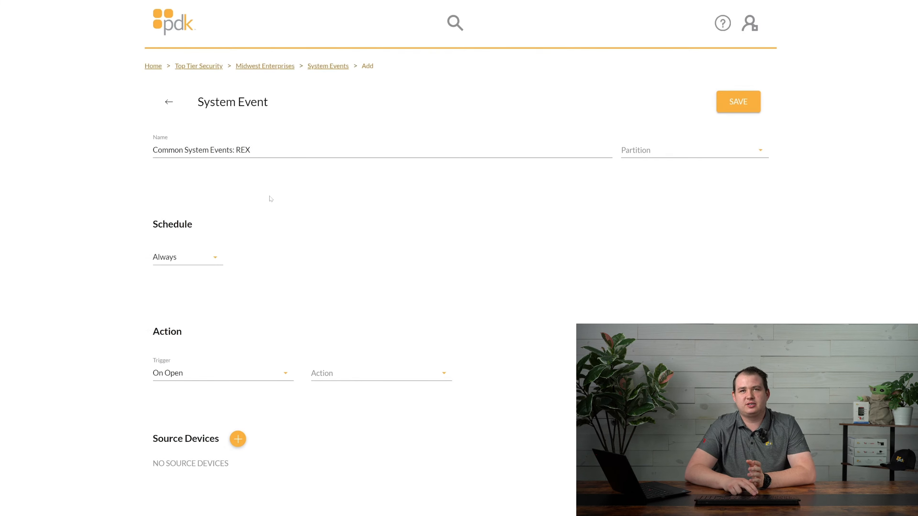
{"action": "left_click", "coordinate": [195, 379]}
{"action": "scroll", "coordinate": [207, 264], "scroll_direction": "down", "scroll_amount": 5}
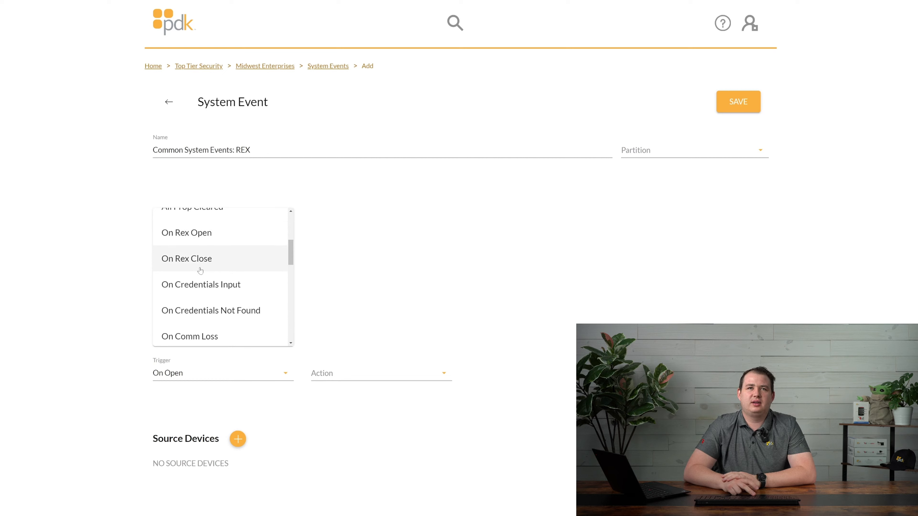
{"action": "left_click", "coordinate": [202, 240]}
Choose Open/Close as the action, with delay 00:00:00 and dwell 00:00:01
{"action": "left_click", "coordinate": [354, 373]}
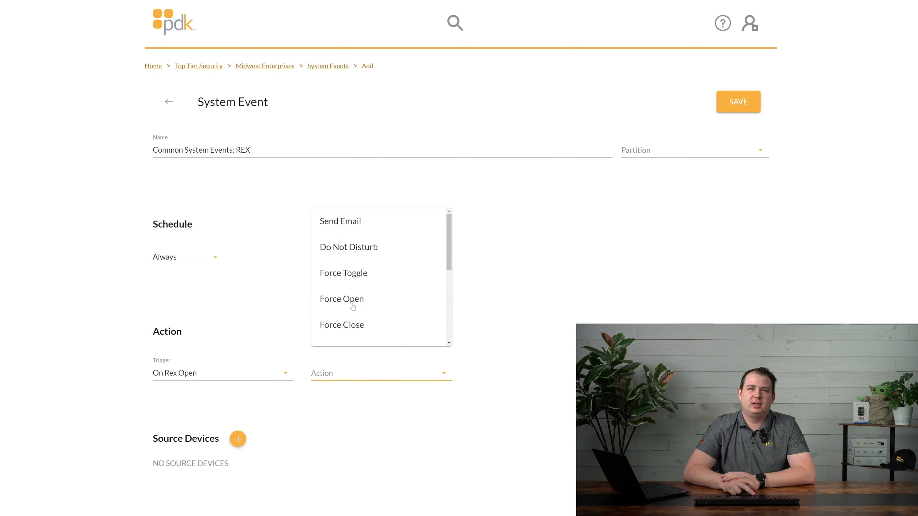
{"action": "scroll", "coordinate": [352, 301], "scroll_direction": "down", "scroll_amount": 5}
{"action": "scroll", "coordinate": [350, 270], "scroll_direction": "up", "scroll_amount": 3}
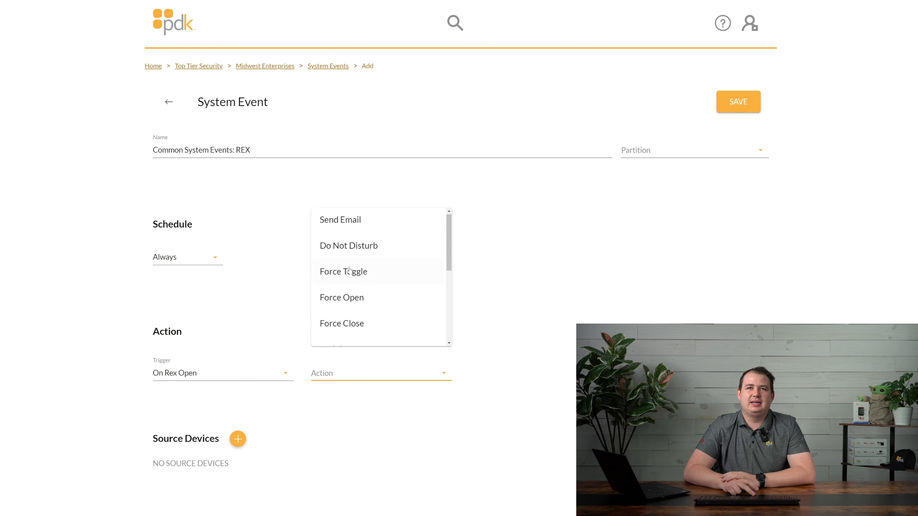
{"action": "scroll", "coordinate": [346, 299], "scroll_direction": "down", "scroll_amount": 4}
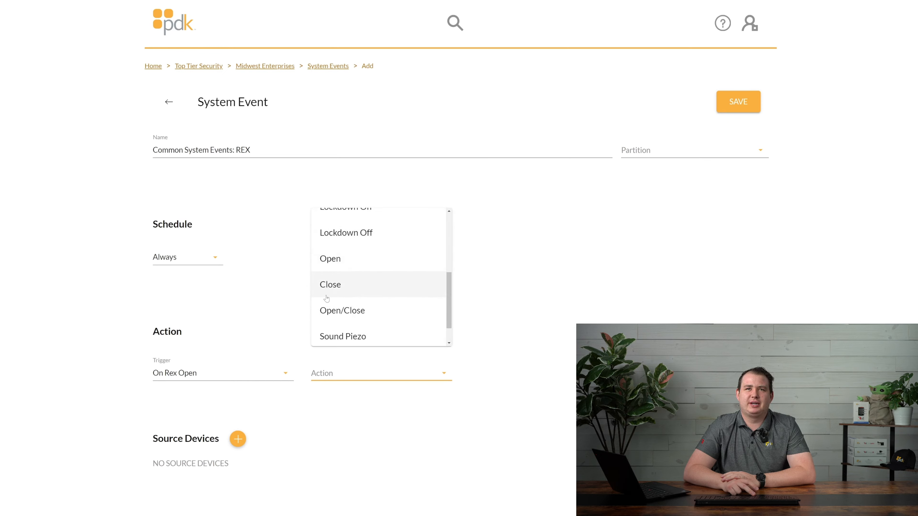
{"action": "left_click", "coordinate": [340, 310]}
{"action": "scroll", "coordinate": [290, 334], "scroll_direction": "down", "scroll_amount": 3}
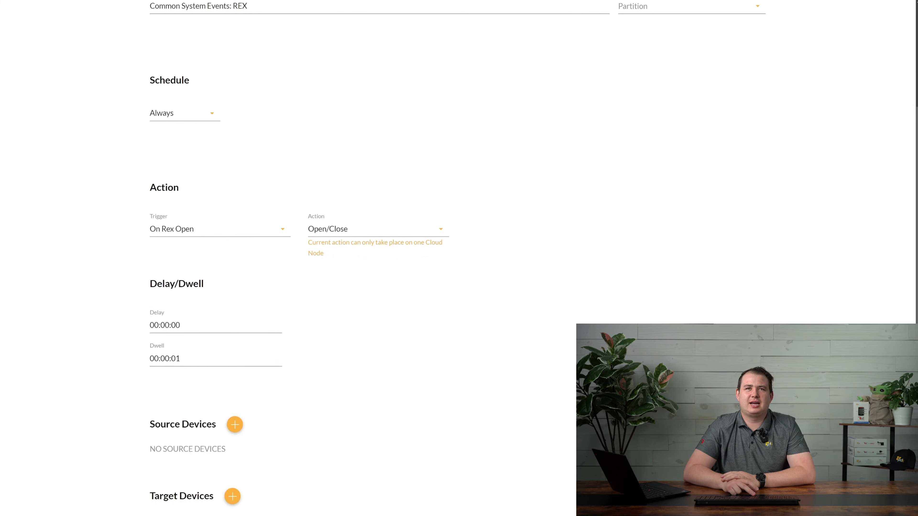
{"action": "left_click", "coordinate": [217, 359]}
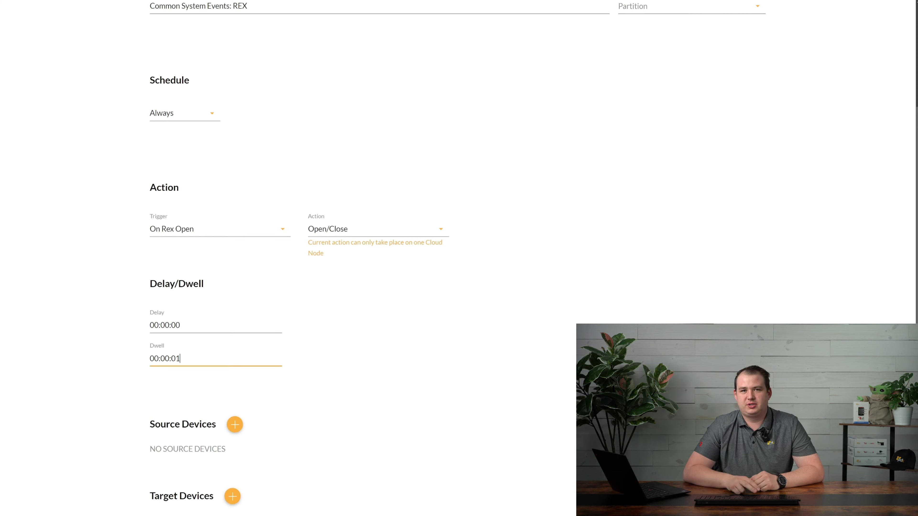
Change the dwell time to 00:00:05
{"action": "key", "text": "BackSpace"}
{"action": "type", "text": "3"}
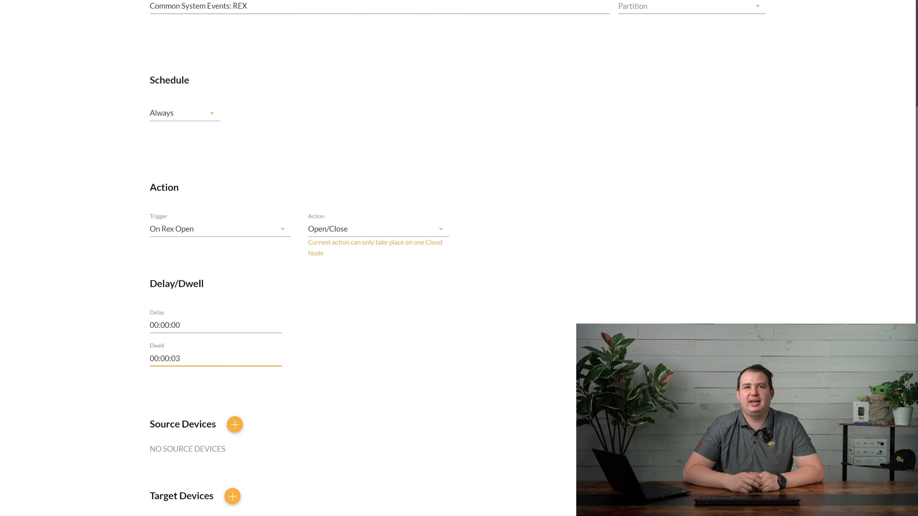
{"action": "key", "text": "BackSpace"}
{"action": "type", "text": "5"}
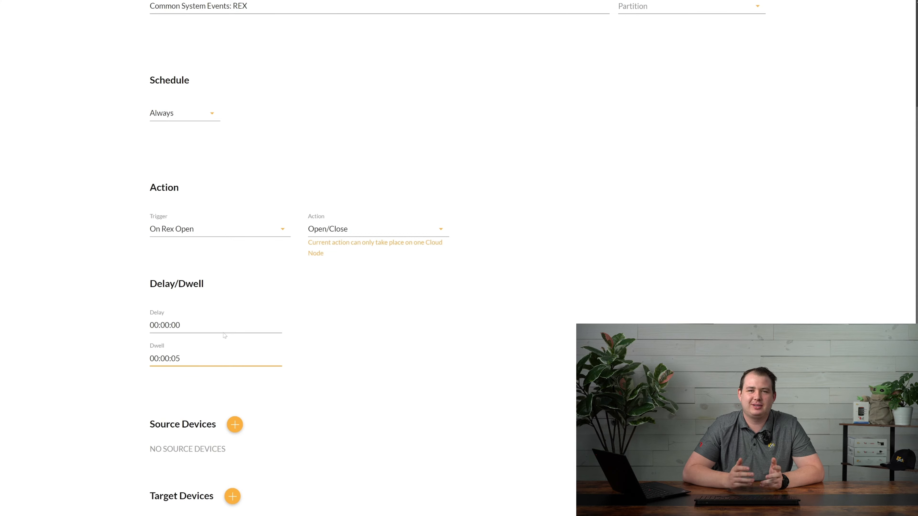
Add Delivery Dock and West Lobby as source devices
{"action": "left_click", "coordinate": [234, 424]}
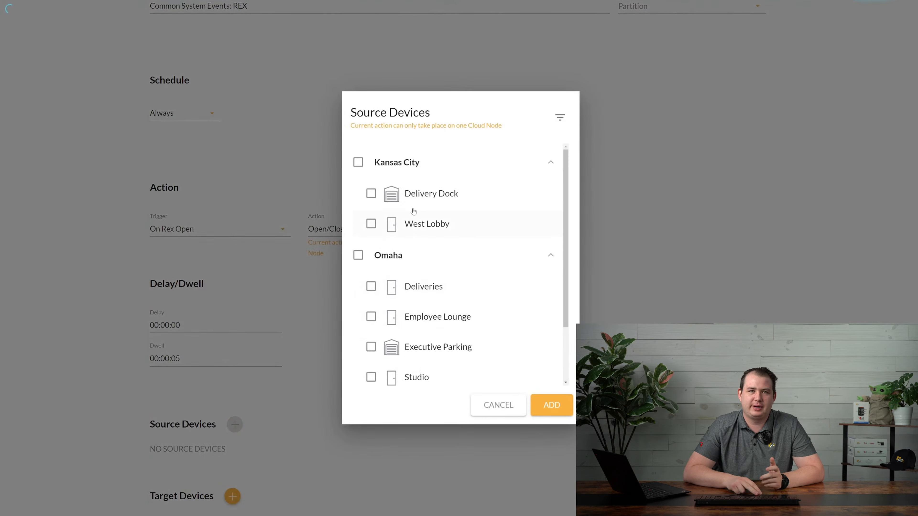
{"action": "left_click", "coordinate": [424, 195]}
{"action": "left_click", "coordinate": [423, 224]}
{"action": "left_click", "coordinate": [551, 404]}
Add West Lobby as the only target device, leaving Same as Source Devices off
{"action": "scroll", "coordinate": [384, 372], "scroll_direction": "down", "scroll_amount": 3}
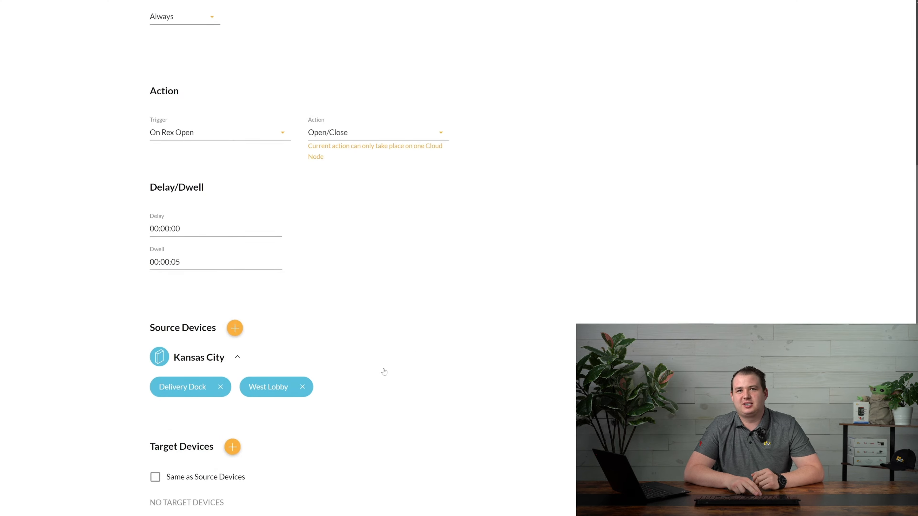
{"action": "left_click", "coordinate": [156, 478]}
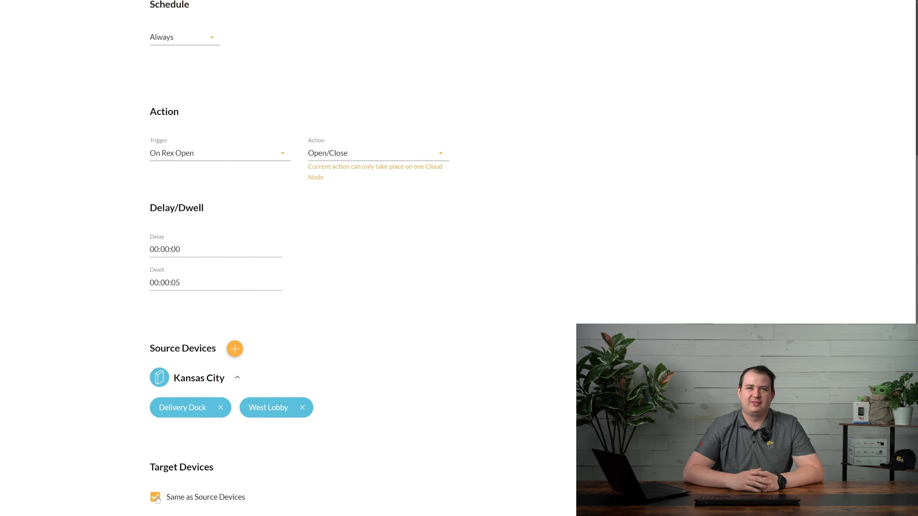
{"action": "left_click", "coordinate": [156, 498]}
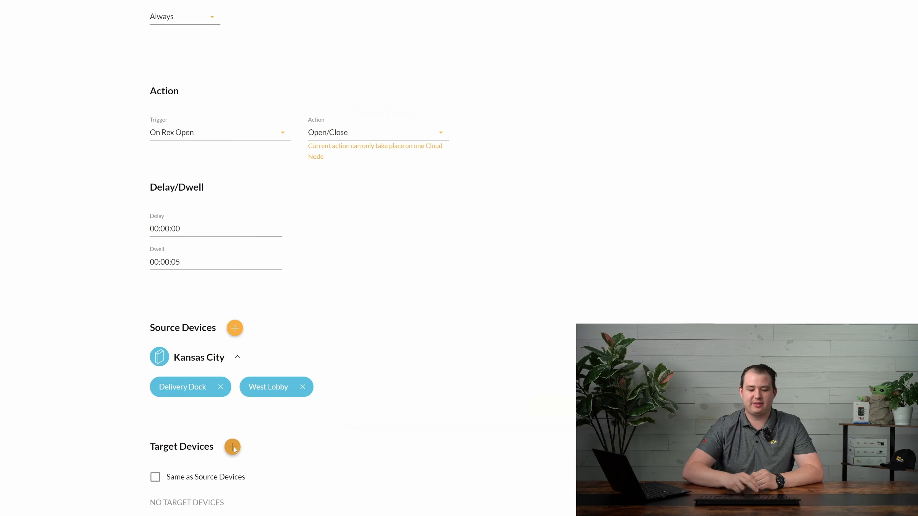
{"action": "left_click", "coordinate": [233, 447]}
{"action": "left_click", "coordinate": [439, 198]}
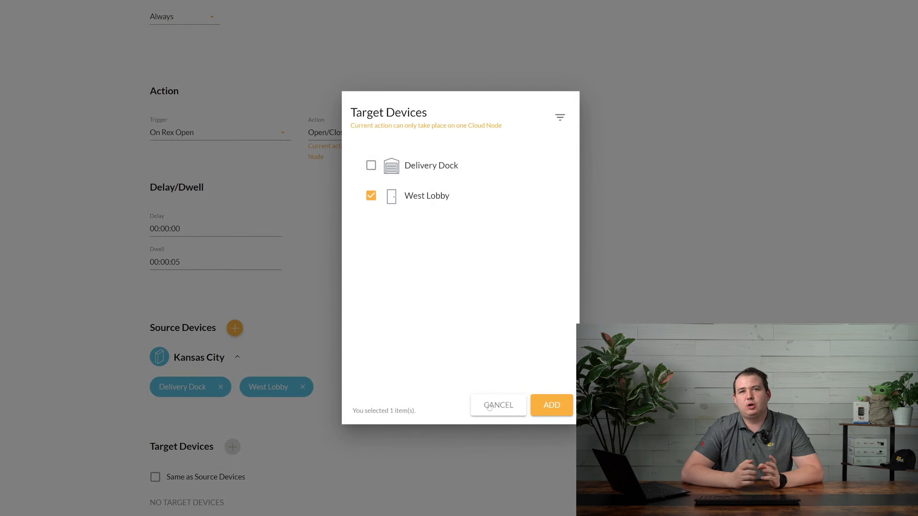
{"action": "left_click", "coordinate": [551, 405]}
{"action": "scroll", "coordinate": [364, 388], "scroll_direction": "down", "scroll_amount": 2}
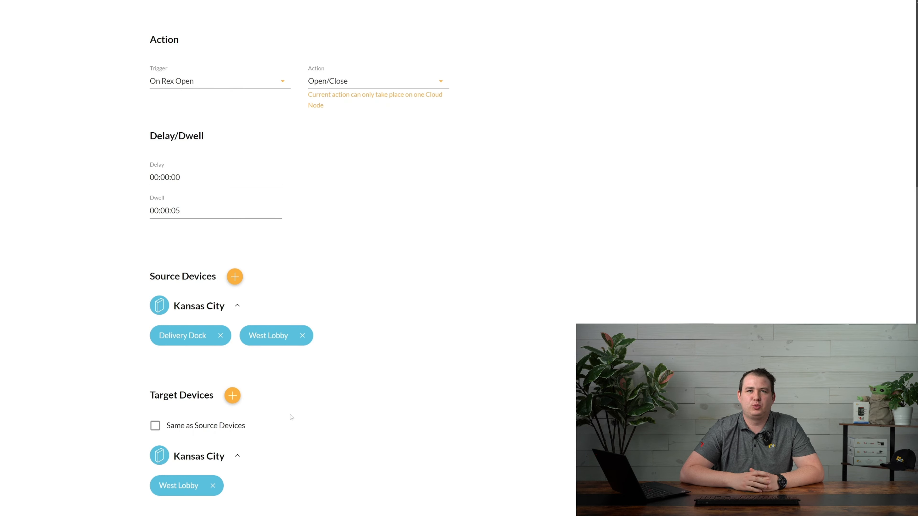
{"action": "scroll", "coordinate": [213, 416], "scroll_direction": "up", "scroll_amount": 11}
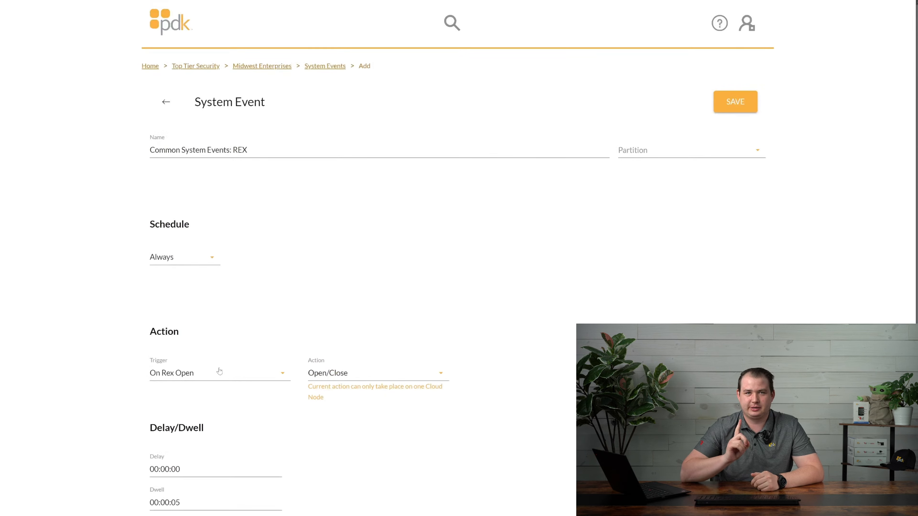
Rename the event to 'Common System Events: Lockdown' with trigger On Rex Close
{"action": "left_click_drag", "start_coordinate": [248, 150], "coordinate": [233, 149]}
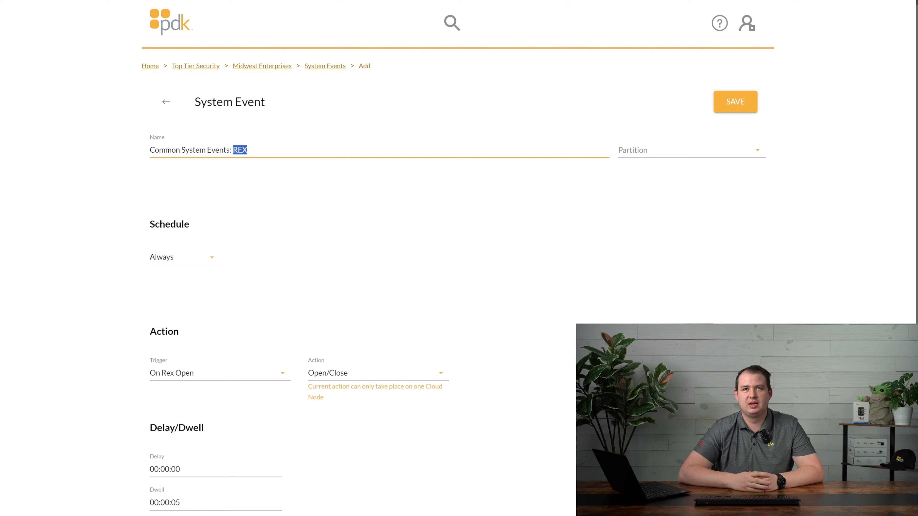
{"action": "type", "text": "Lockdown"}
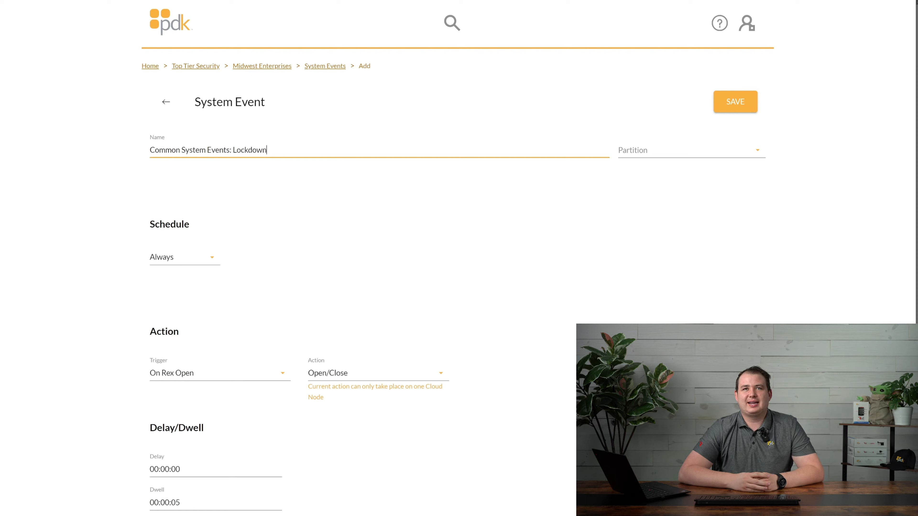
{"action": "left_click", "coordinate": [240, 376]}
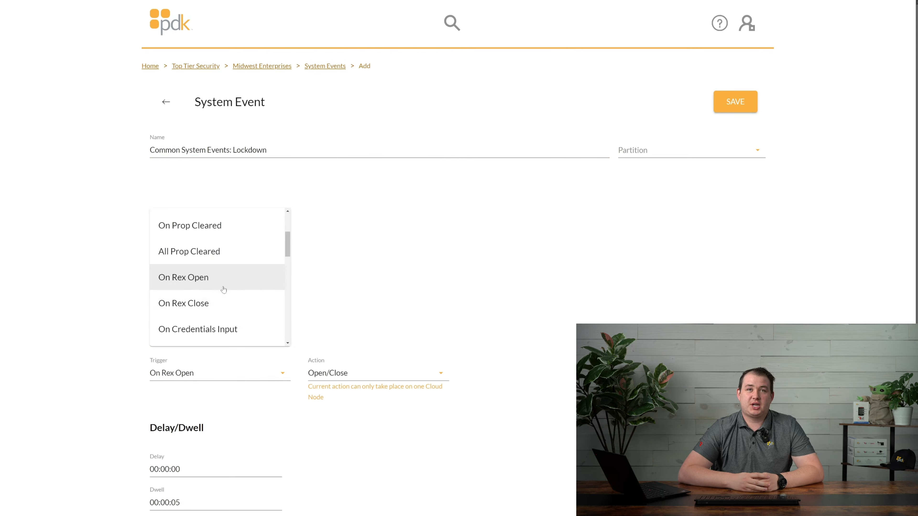
{"action": "left_click", "coordinate": [222, 301]}
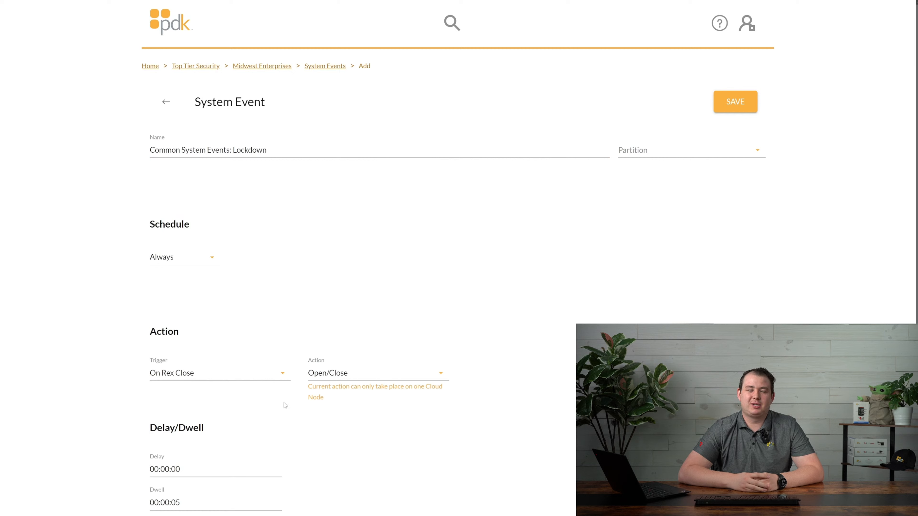
Set the event action to Lockdown On
{"action": "left_click", "coordinate": [361, 378]}
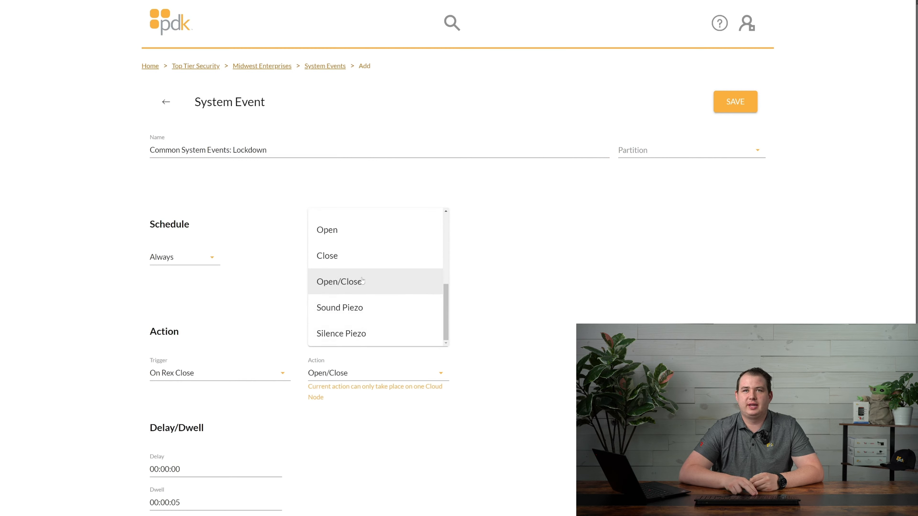
{"action": "scroll", "coordinate": [362, 281], "scroll_direction": "up", "scroll_amount": 2}
{"action": "left_click", "coordinate": [356, 261]}
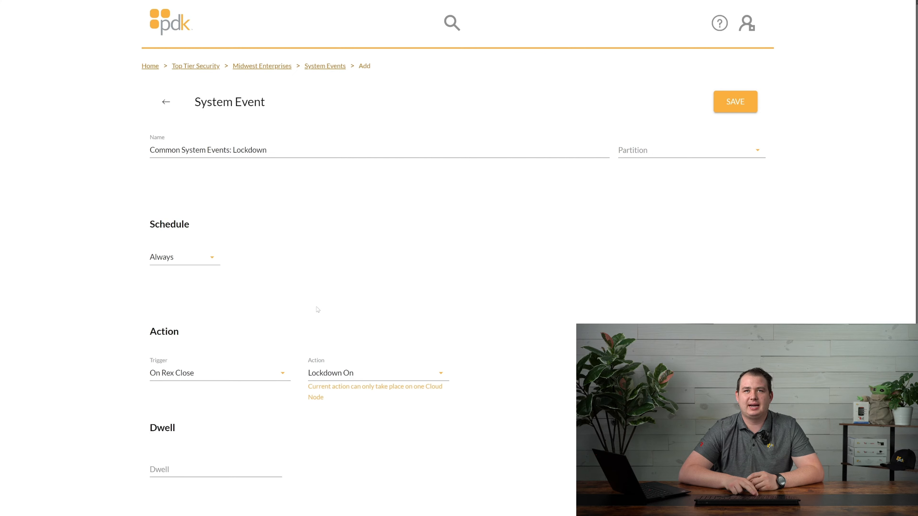
{"action": "scroll", "coordinate": [299, 318], "scroll_direction": "down", "scroll_amount": 4}
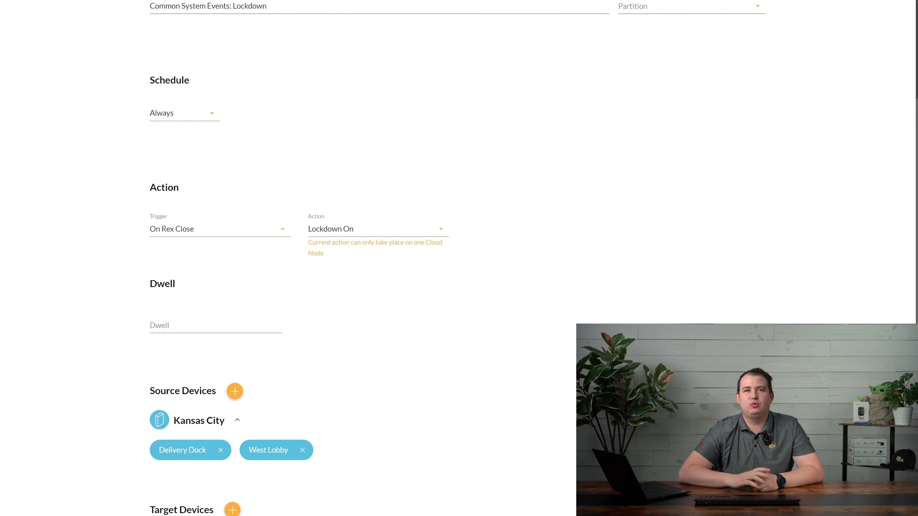
Review the source devices, discarding changes so Delivery Dock and West Lobby remain
{"action": "left_click", "coordinate": [205, 325]}
{"action": "left_click", "coordinate": [203, 299]}
{"action": "scroll", "coordinate": [380, 362], "scroll_direction": "down", "scroll_amount": 3}
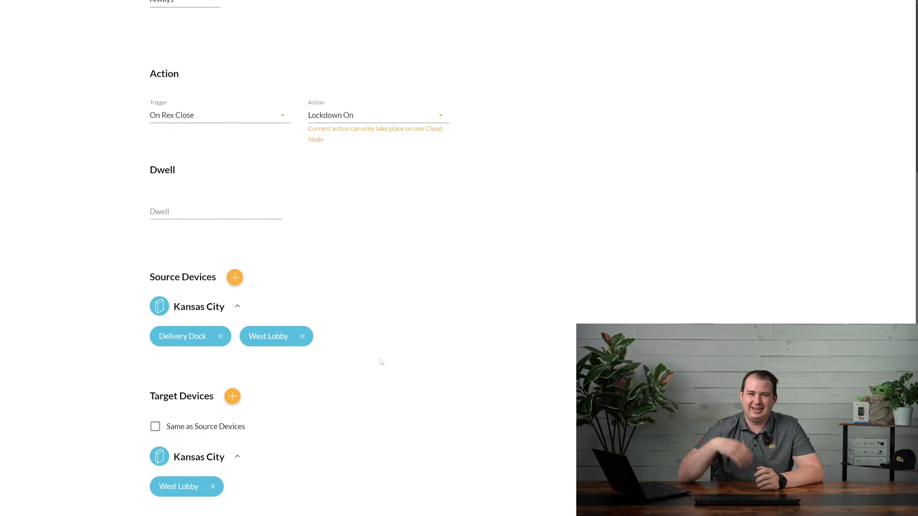
{"action": "left_click", "coordinate": [234, 277]}
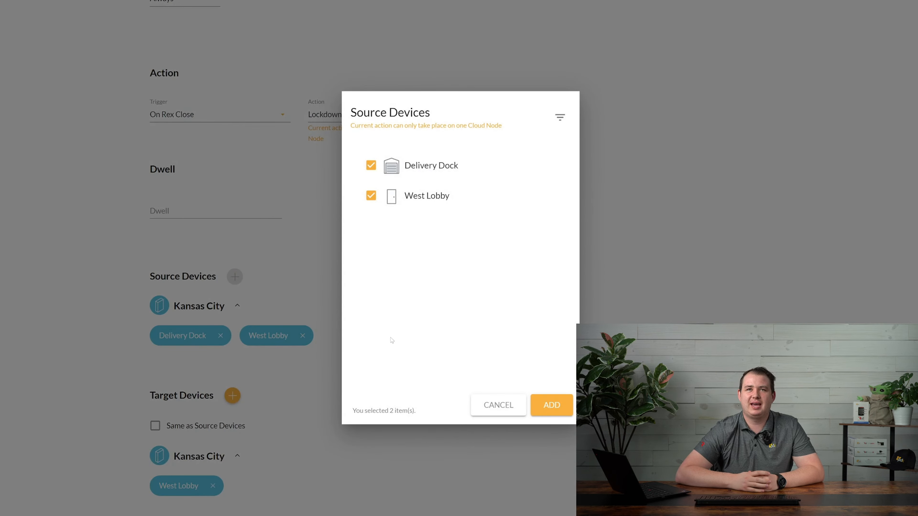
{"action": "left_click", "coordinate": [372, 165]}
{"action": "left_click", "coordinate": [372, 195]}
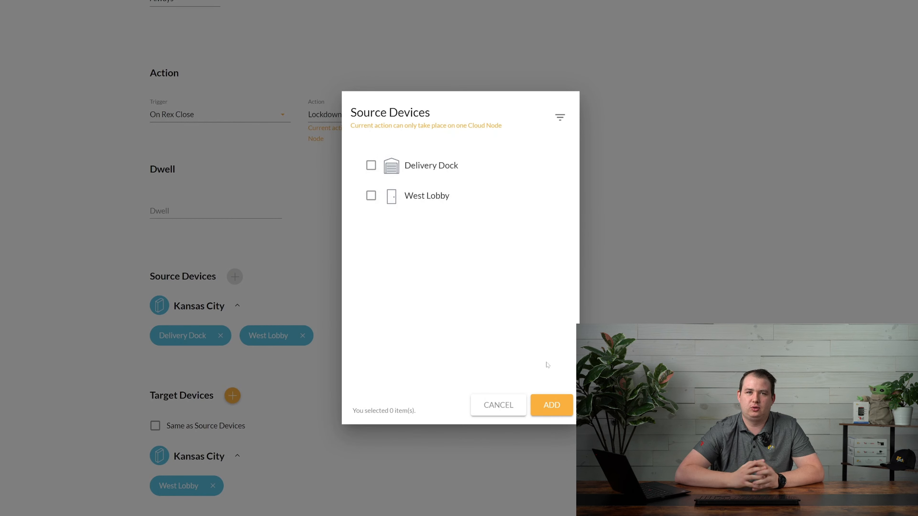
{"action": "left_click", "coordinate": [499, 405]}
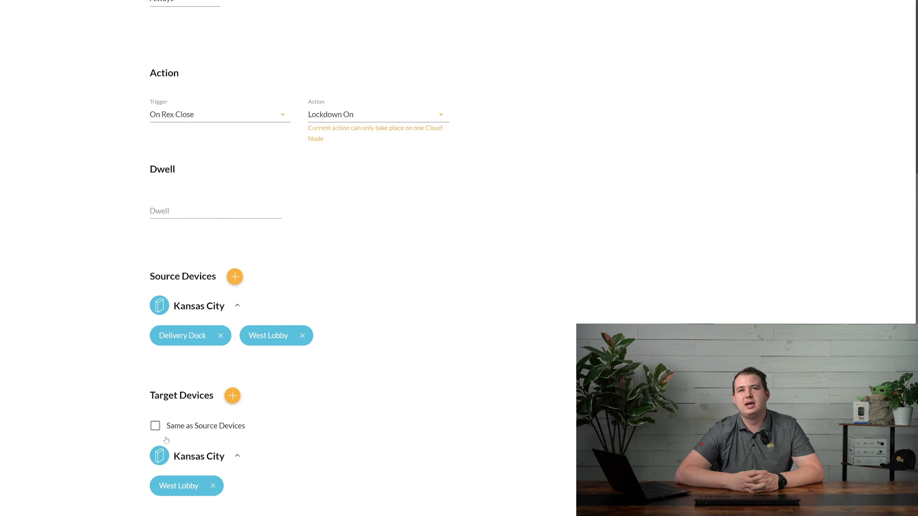
Remove the West Lobby target and enable Same as Source Devices
{"action": "left_click", "coordinate": [155, 427]}
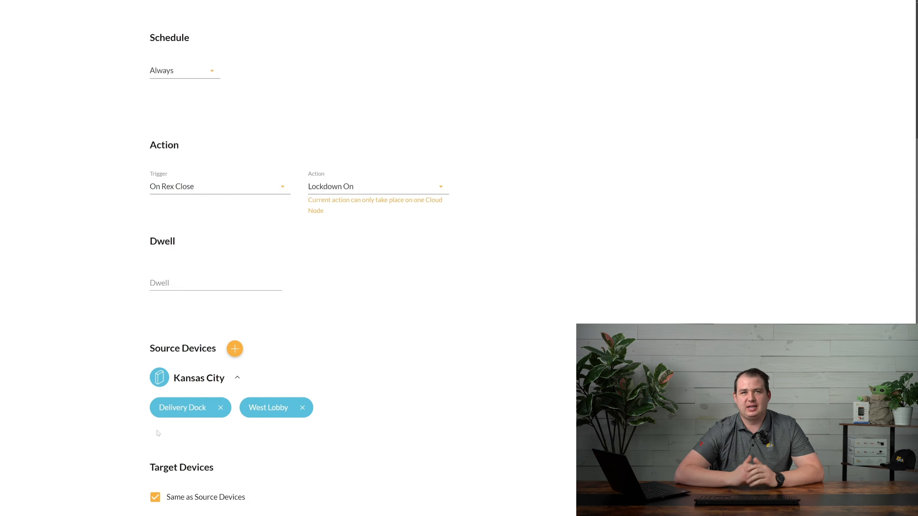
{"action": "left_click", "coordinate": [155, 498]}
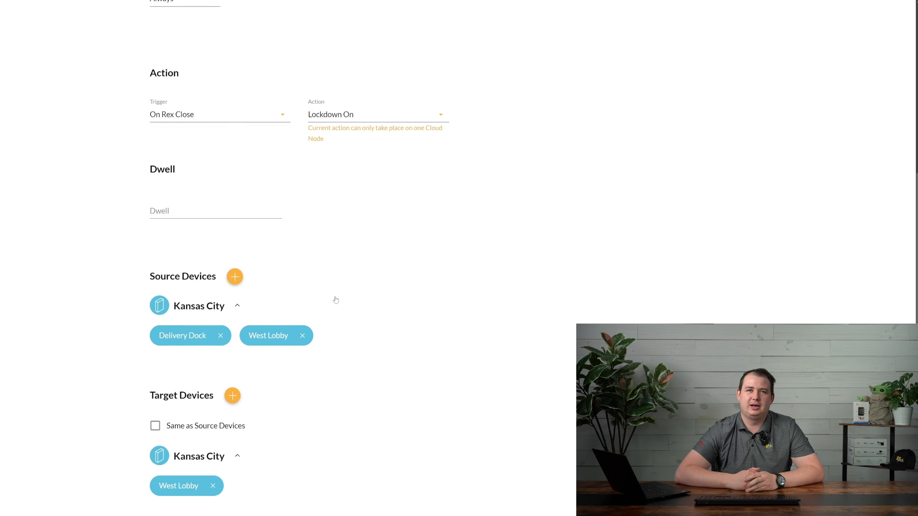
{"action": "left_click", "coordinate": [213, 486]}
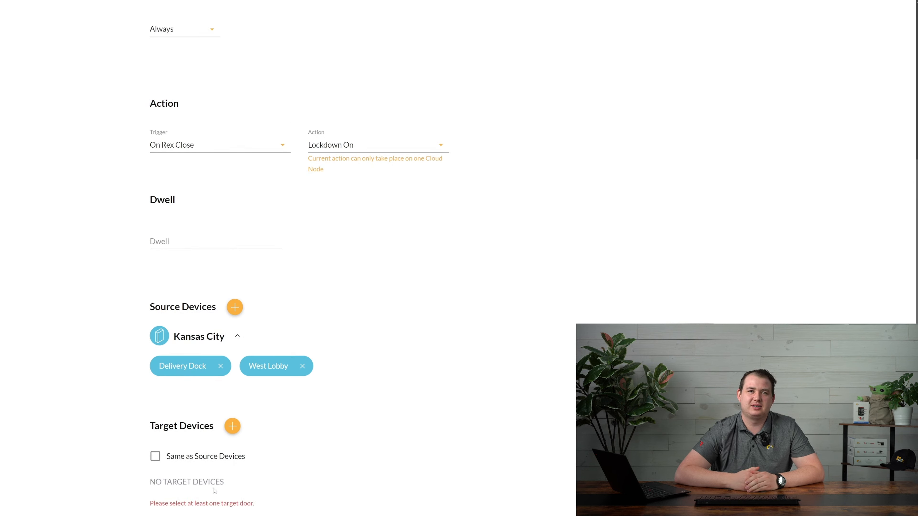
{"action": "left_click", "coordinate": [155, 457]}
{"action": "scroll", "coordinate": [421, 321], "scroll_direction": "up", "scroll_amount": 6}
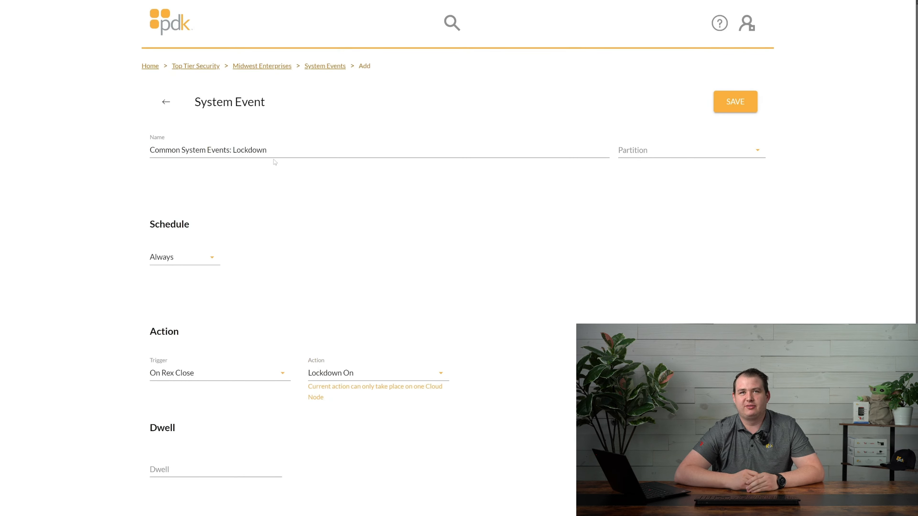
Rename the event to 'Common System Events: Door Propped Alarm' with trigger On Propped
{"action": "double_click", "coordinate": [250, 150]}
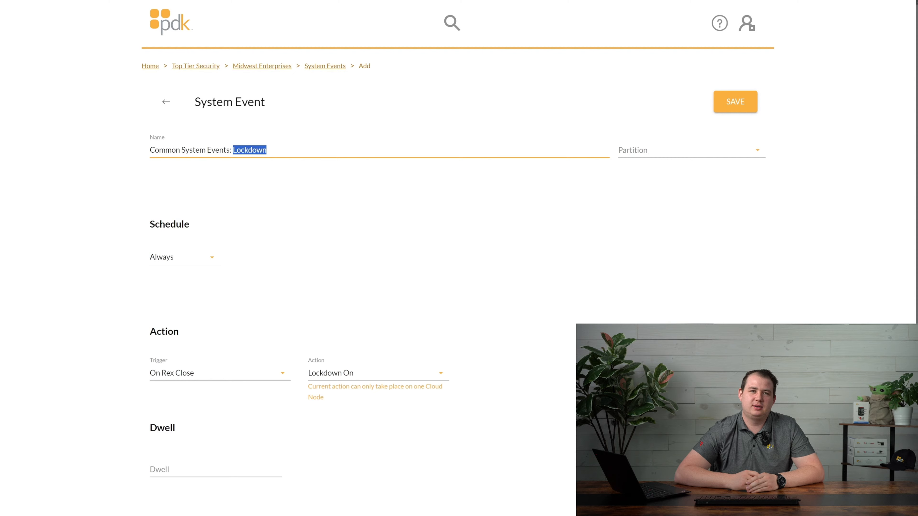
{"action": "type", "text": "Door Propped Al"}
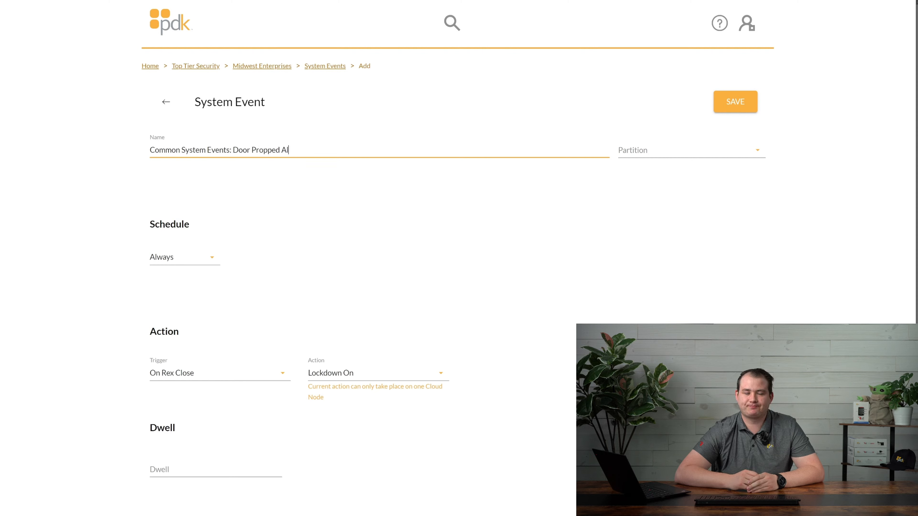
{"action": "type", "text": "arm"}
{"action": "left_click", "coordinate": [219, 380]}
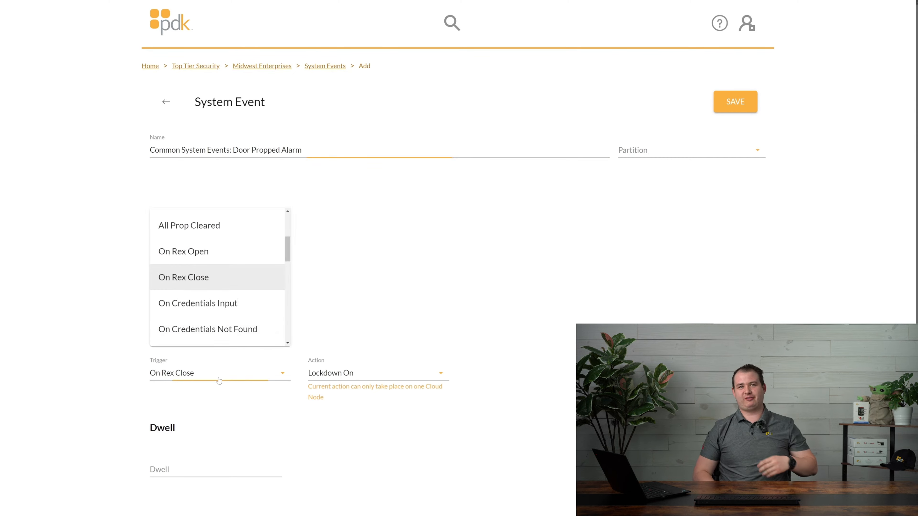
{"action": "scroll", "coordinate": [214, 260], "scroll_direction": "up", "scroll_amount": 3}
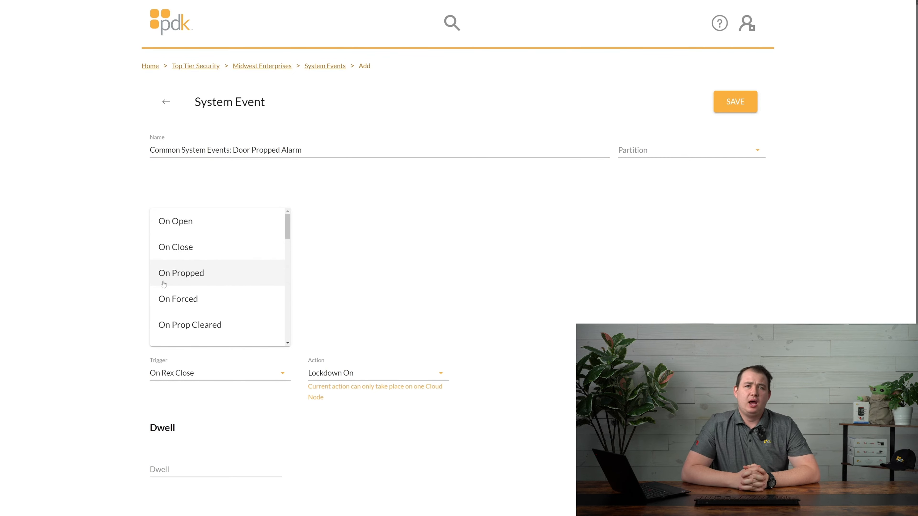
{"action": "left_click", "coordinate": [210, 284]}
Set the event action to Sound Piezo
{"action": "left_click", "coordinate": [389, 376]}
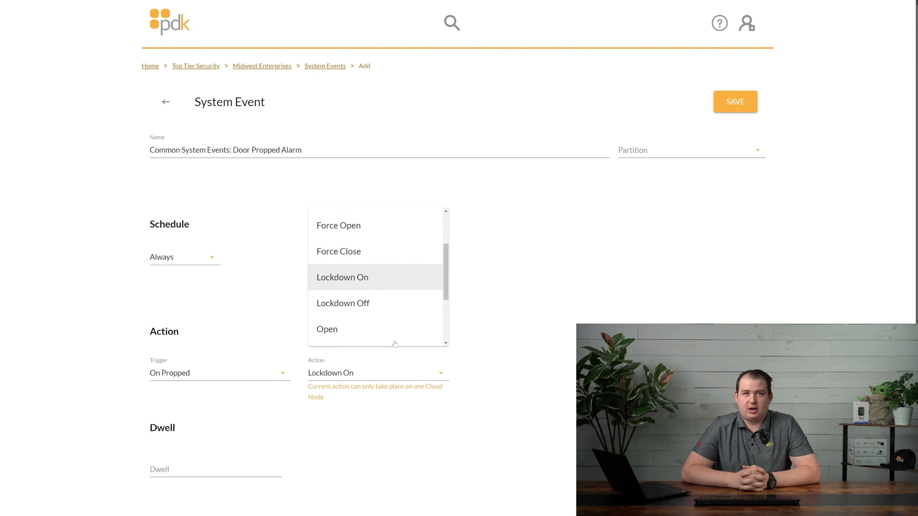
{"action": "scroll", "coordinate": [386, 302], "scroll_direction": "down", "scroll_amount": 3}
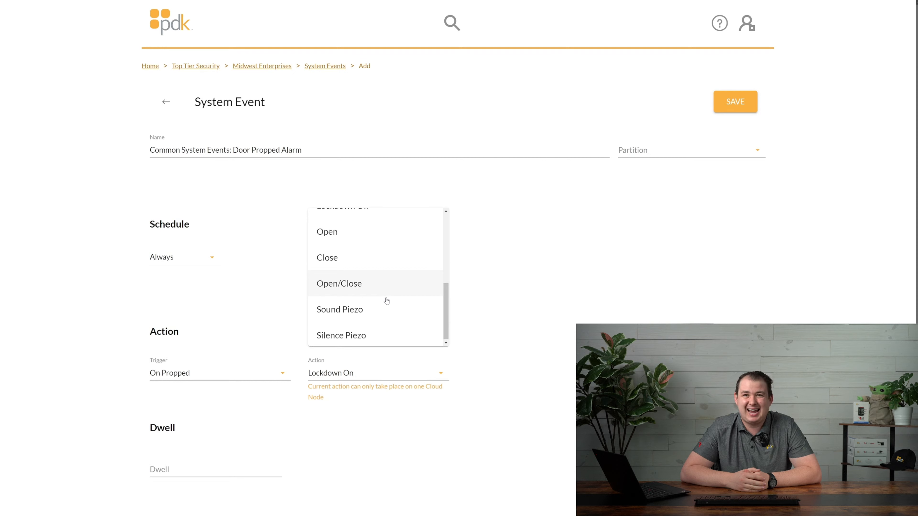
{"action": "left_click", "coordinate": [339, 307]}
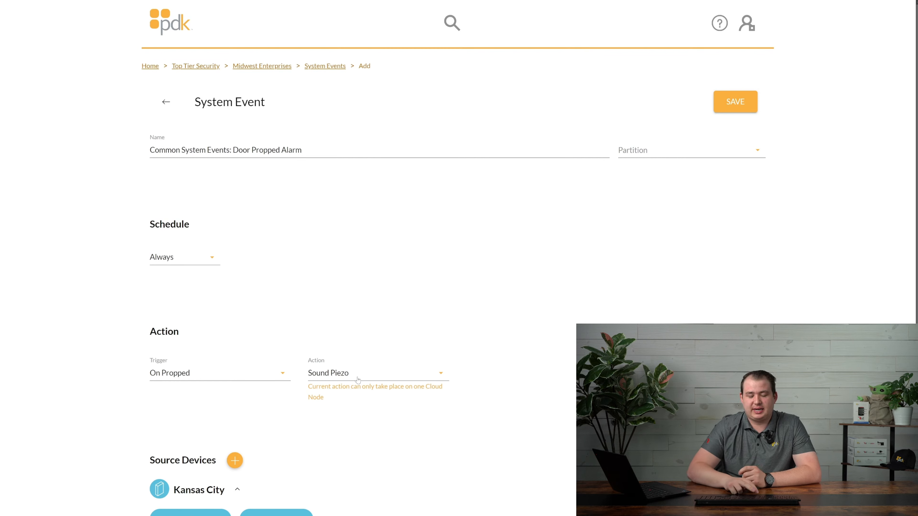
Try the Open/Close action, then return to Sound Piezo
{"action": "left_click", "coordinate": [357, 376]}
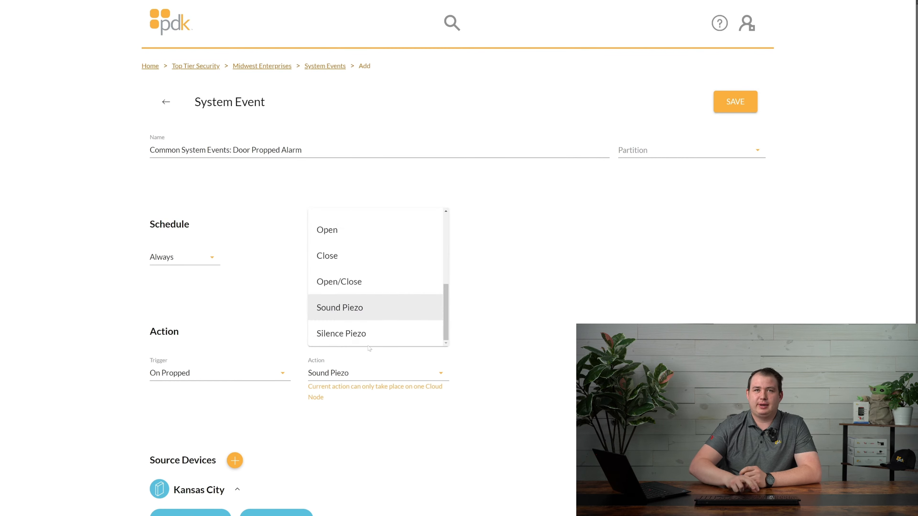
{"action": "left_click", "coordinate": [323, 289]}
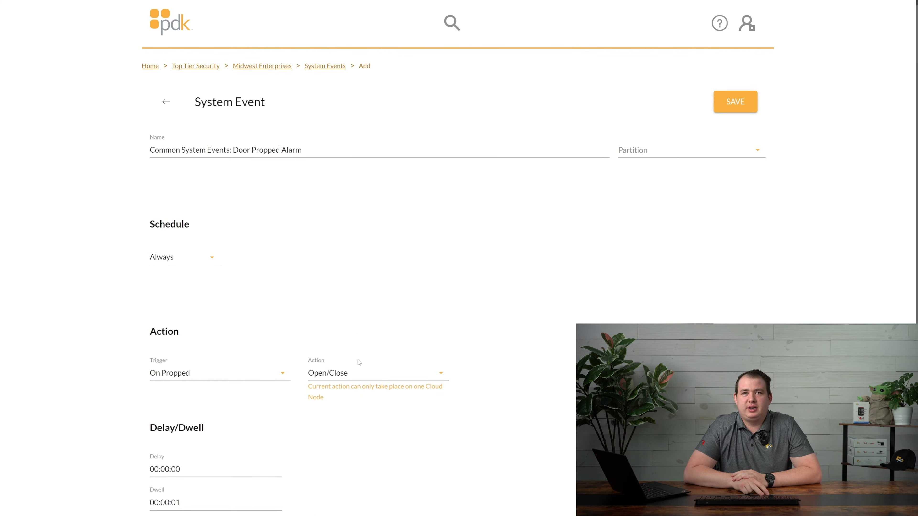
{"action": "left_click", "coordinate": [355, 373]}
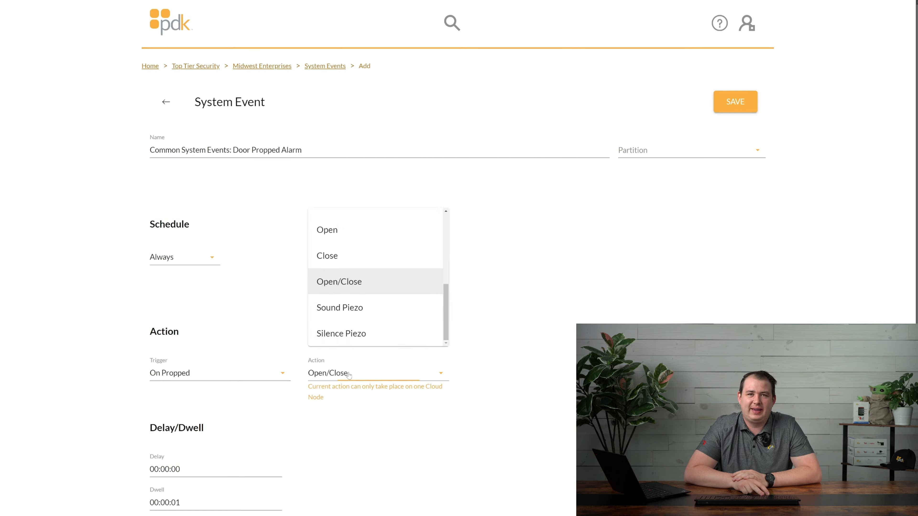
{"action": "left_click", "coordinate": [364, 316]}
{"action": "scroll", "coordinate": [364, 316], "scroll_direction": "down", "scroll_amount": 8}
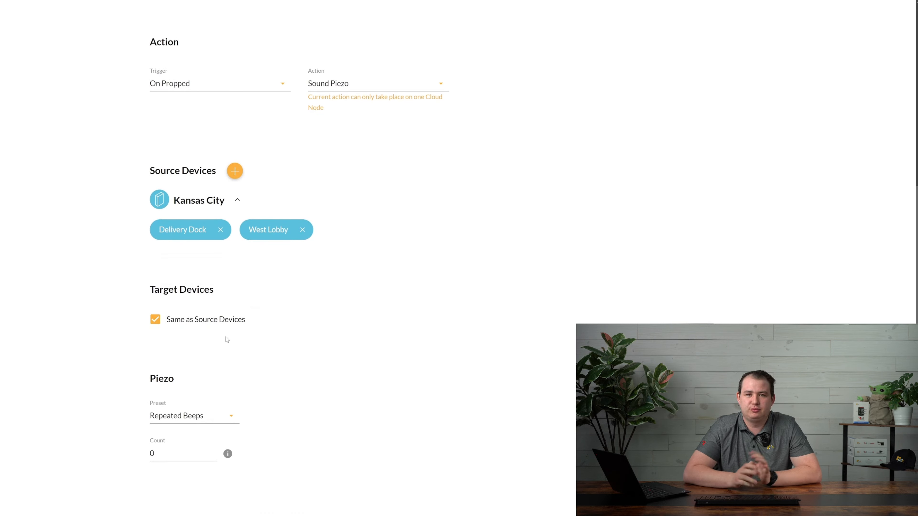
Switch the piezo preset to Custom and back to Repeated Beeps
{"action": "left_click", "coordinate": [238, 418]}
{"action": "left_click", "coordinate": [170, 295]}
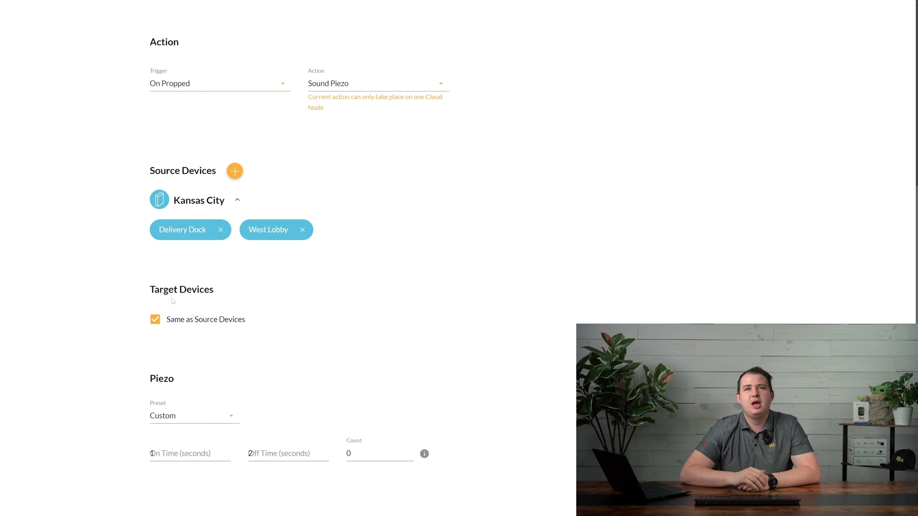
{"action": "left_click", "coordinate": [197, 417]}
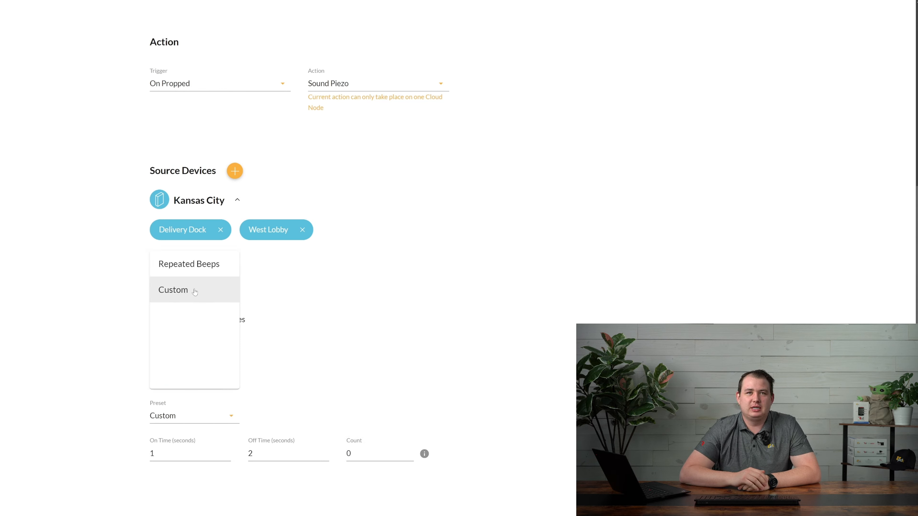
{"action": "left_click", "coordinate": [188, 263]}
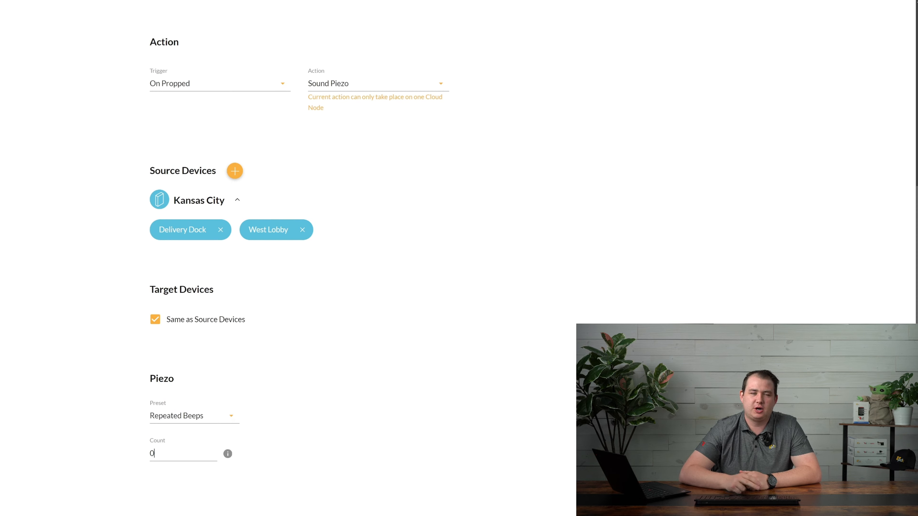
Enter 500 in Count, clear it, and read the Count explanation about the 255 limit
{"action": "double_click", "coordinate": [153, 454]}
{"action": "type", "text": "500"}
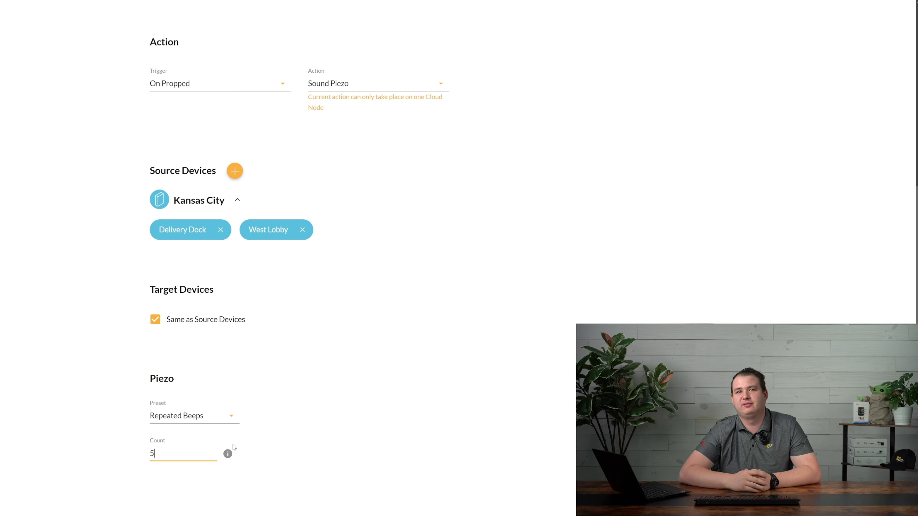
{"action": "key", "text": "BackSpace"}
{"action": "key", "text": "BackSpace"}
{"action": "key", "text": "BackSpace"}
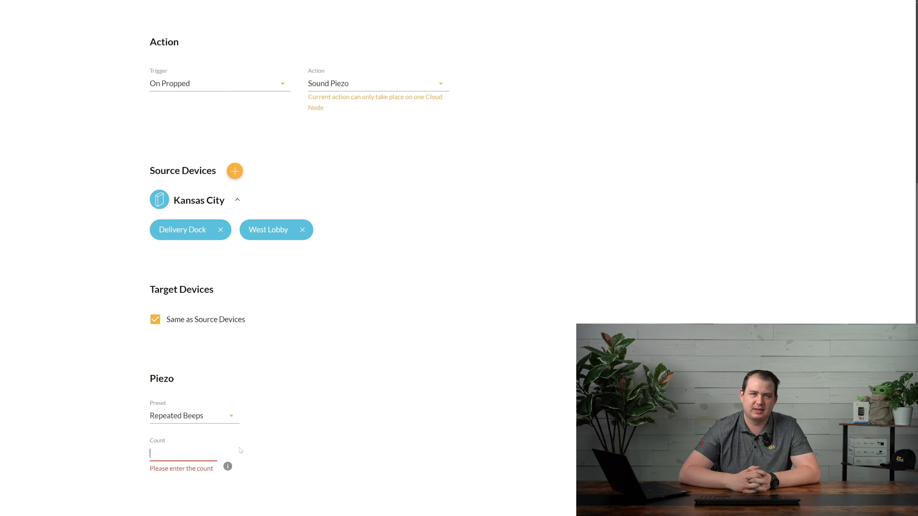
{"action": "left_click", "coordinate": [227, 467]}
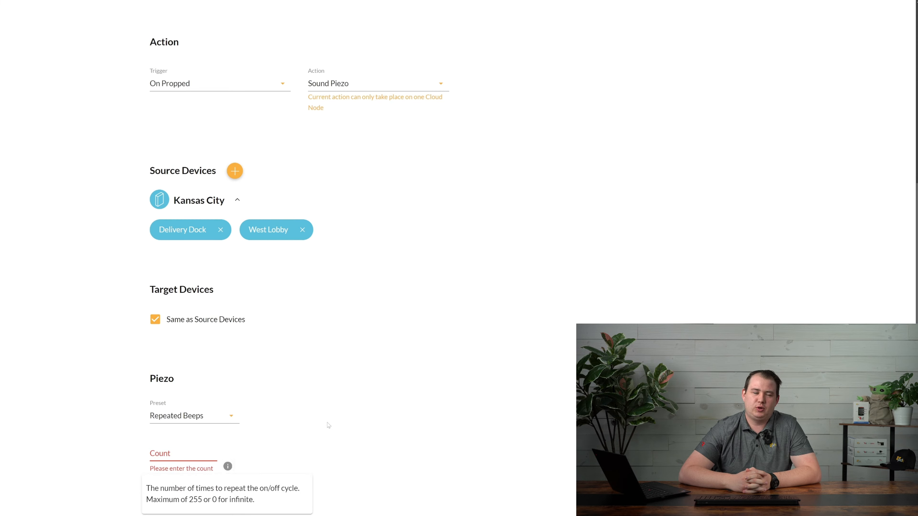
{"action": "left_click", "coordinate": [333, 398]}
Replace the event name with 'System Events: Triggers'
{"action": "scroll", "coordinate": [333, 398], "scroll_direction": "up", "scroll_amount": 6}
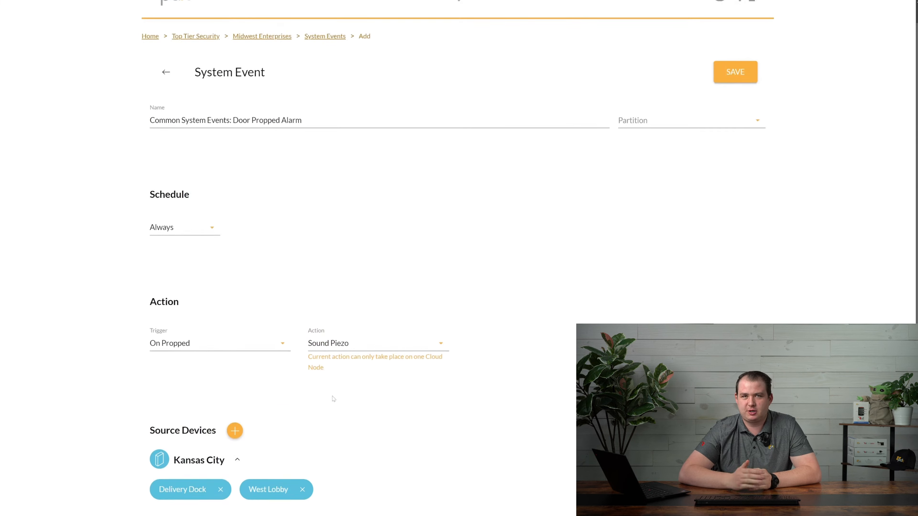
{"action": "scroll", "coordinate": [334, 398], "scroll_direction": "up", "scroll_amount": 1}
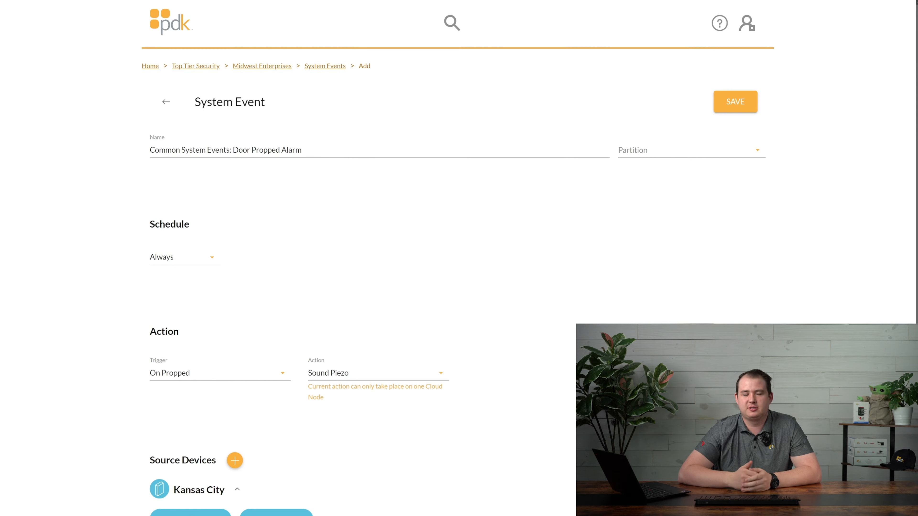
{"action": "left_click_drag", "start_coordinate": [304, 151], "coordinate": [134, 158]}
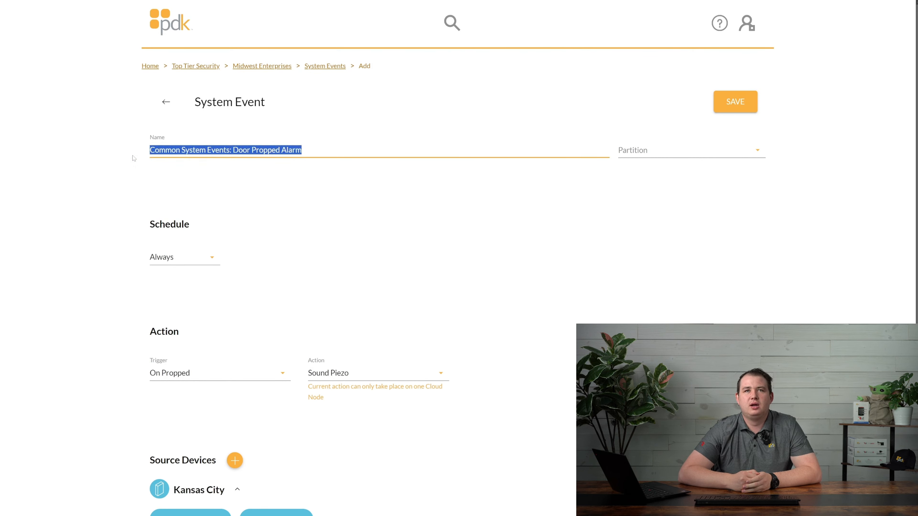
{"action": "type", "text": "A"}
{"action": "key", "text": "BackSpace"}
{"action": "type", "text": "Syst"}
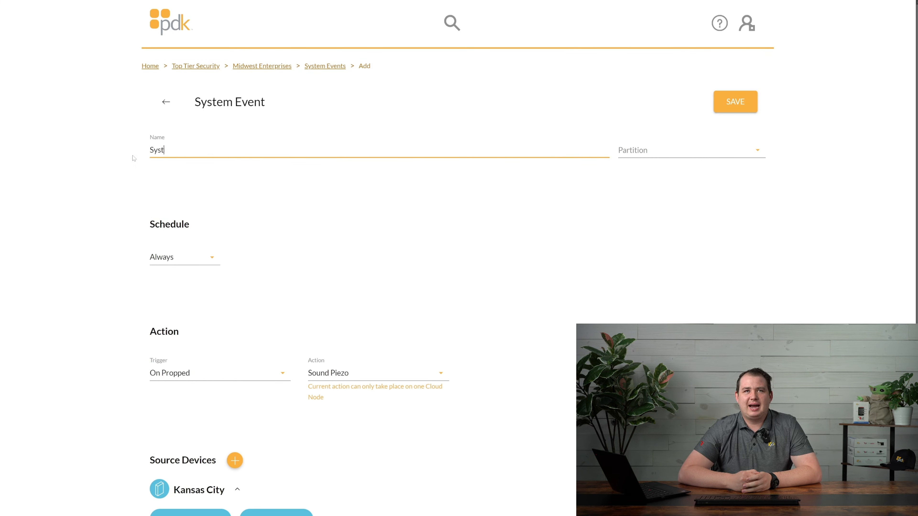
{"action": "type", "text": "em Events"}
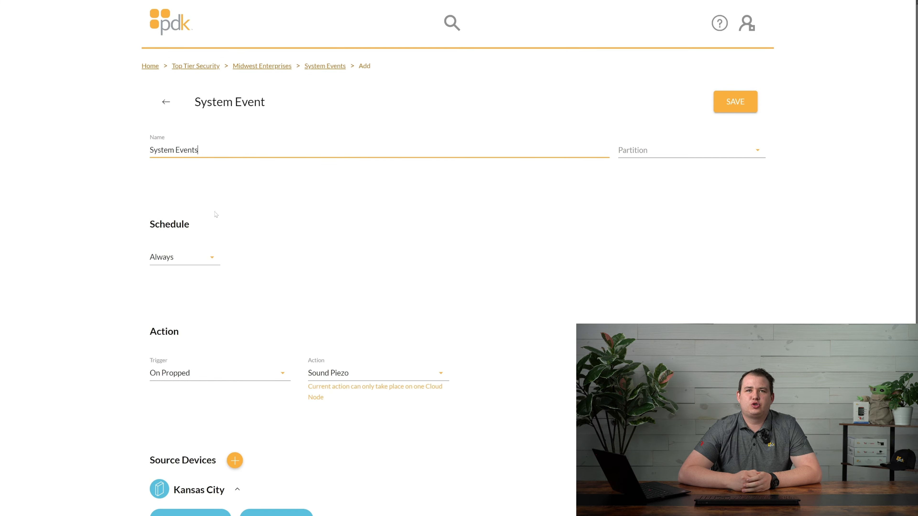
{"action": "scroll", "coordinate": [216, 314], "scroll_direction": "down", "scroll_amount": 1}
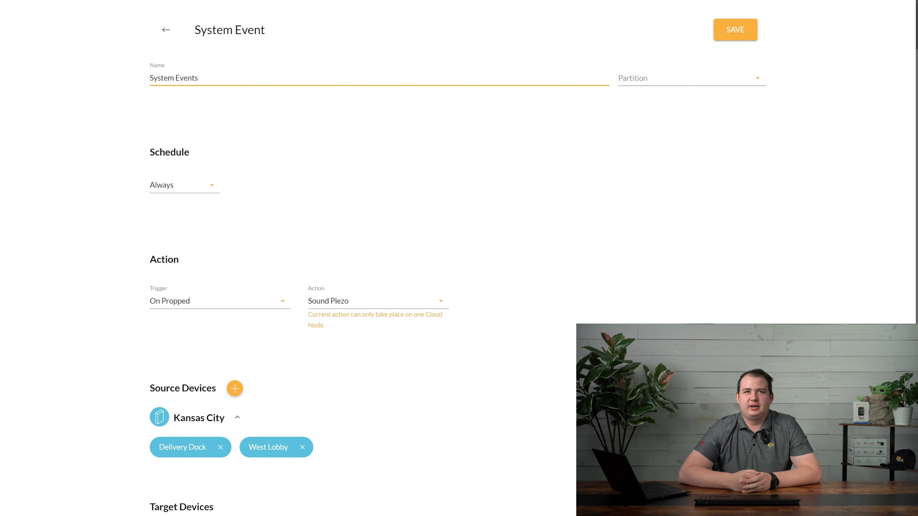
{"action": "type", "text": ": Triggers"}
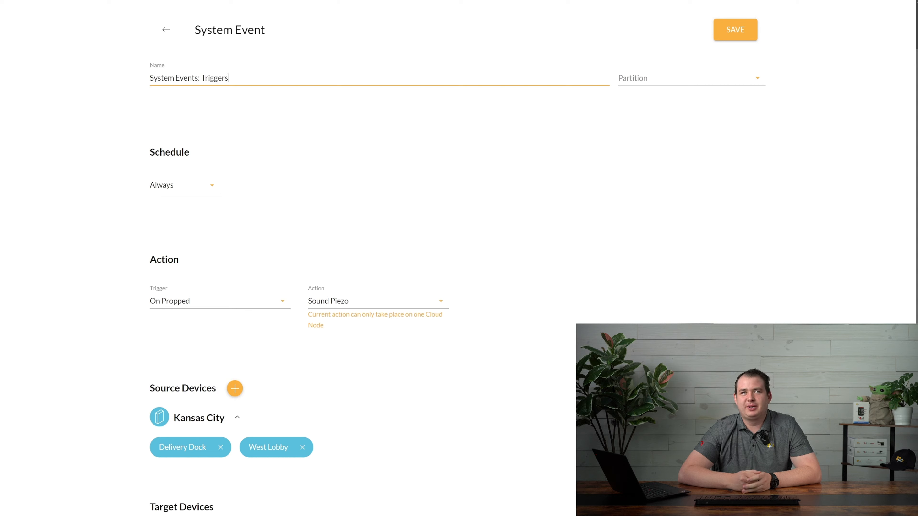
{"action": "left_click", "coordinate": [209, 306]}
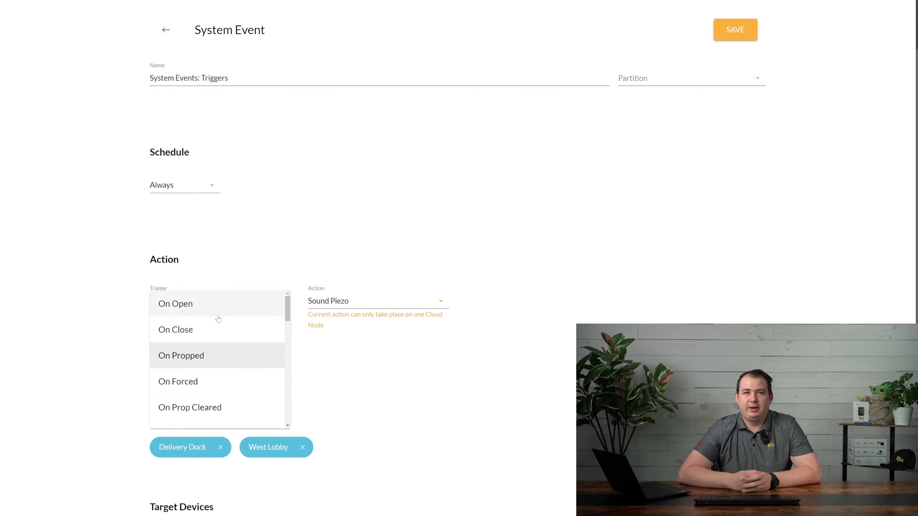
Set the trigger to On Open and the action to Send Email
{"action": "left_click", "coordinate": [164, 308]}
{"action": "left_click", "coordinate": [345, 309]}
{"action": "scroll", "coordinate": [361, 318], "scroll_direction": "up", "scroll_amount": 3}
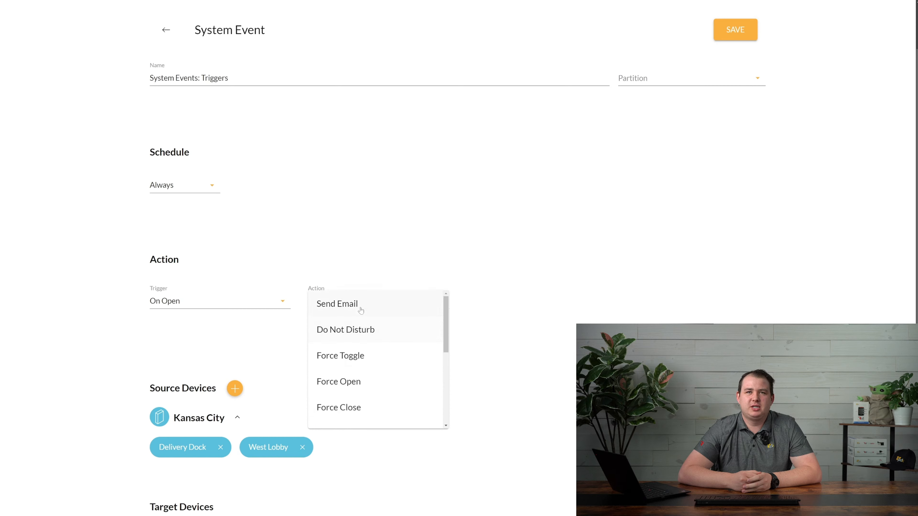
{"action": "left_click", "coordinate": [358, 309]}
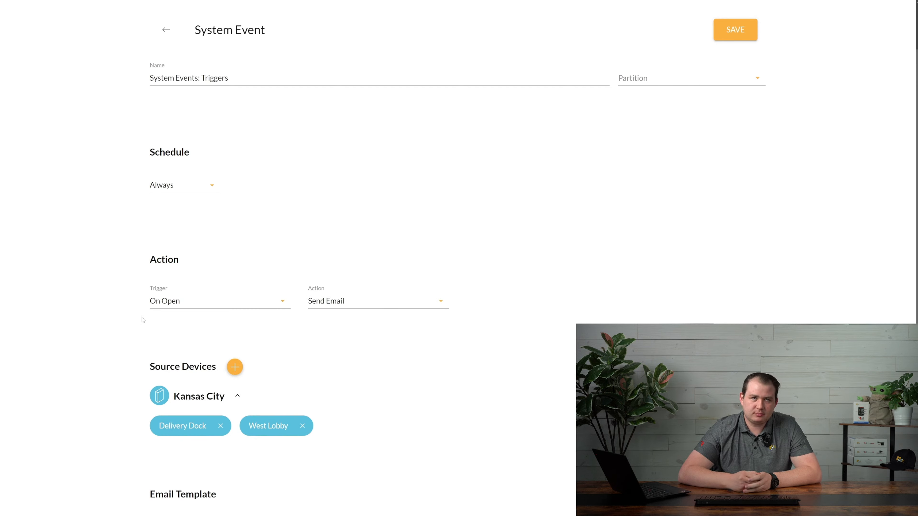
Switch the trigger to On Close, then to On Propped
{"action": "left_click", "coordinate": [164, 309]}
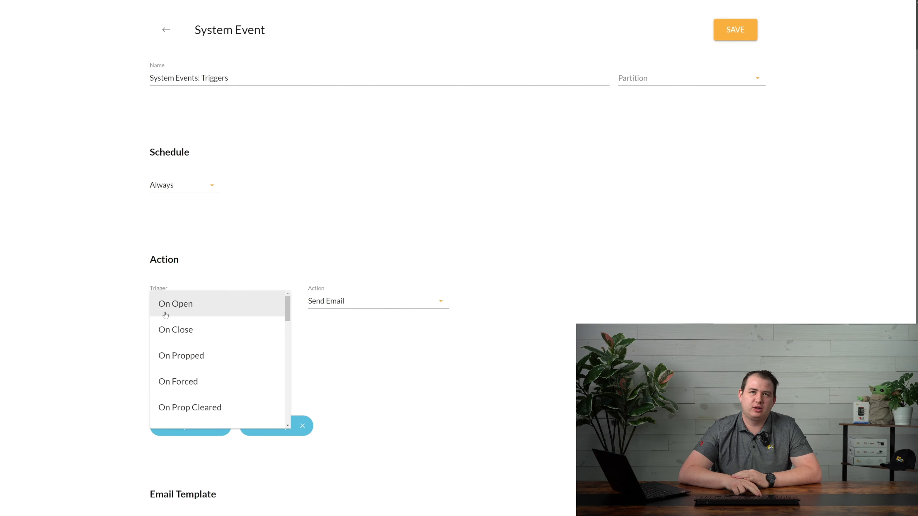
{"action": "left_click", "coordinate": [173, 330]}
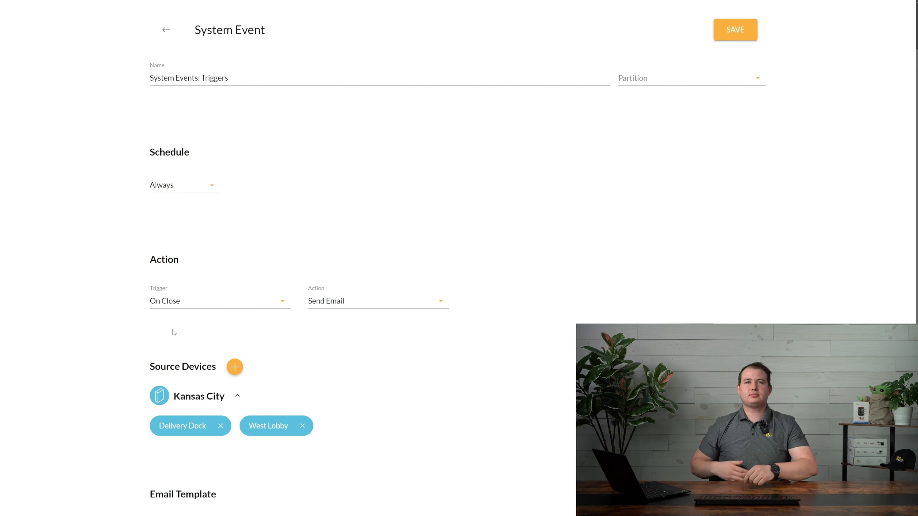
{"action": "left_click", "coordinate": [178, 305]}
{"action": "scroll", "coordinate": [180, 326], "scroll_direction": "down", "scroll_amount": 2}
{"action": "scroll", "coordinate": [180, 326], "scroll_direction": "up", "scroll_amount": 2}
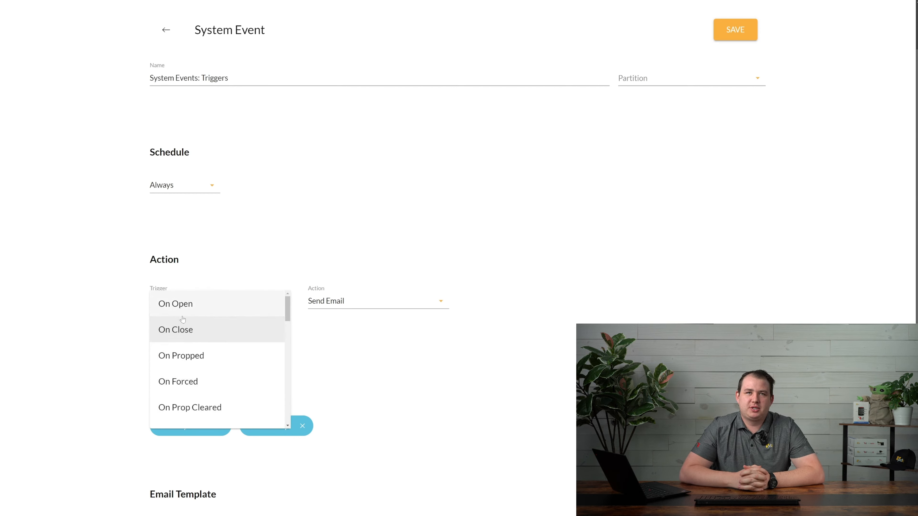
{"action": "left_click", "coordinate": [186, 355]}
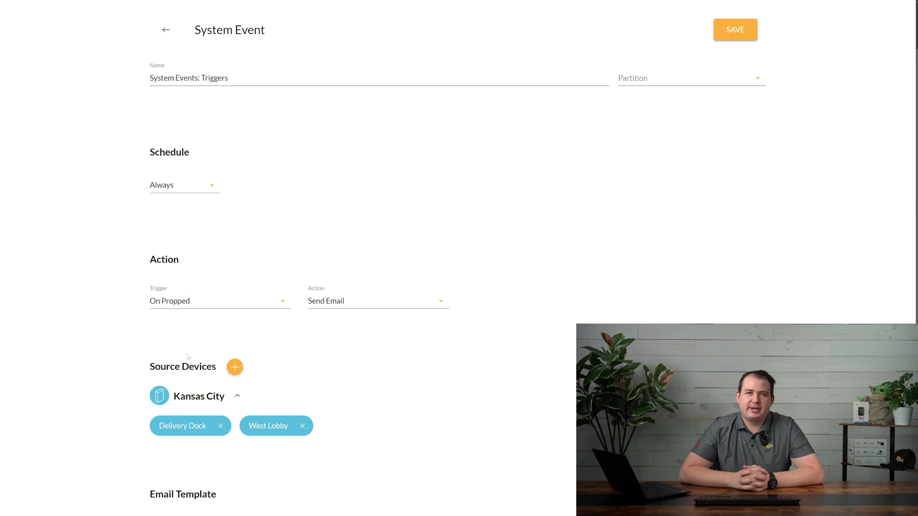
Step the trigger through On Forced, On Prop Cleared, All Prop Cleared and On Rex Open
{"action": "left_click", "coordinate": [213, 307]}
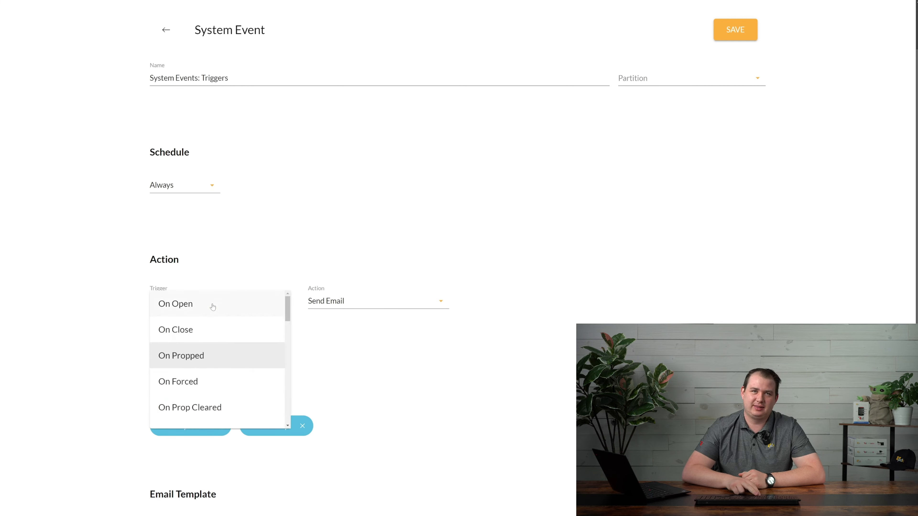
{"action": "left_click", "coordinate": [196, 382]}
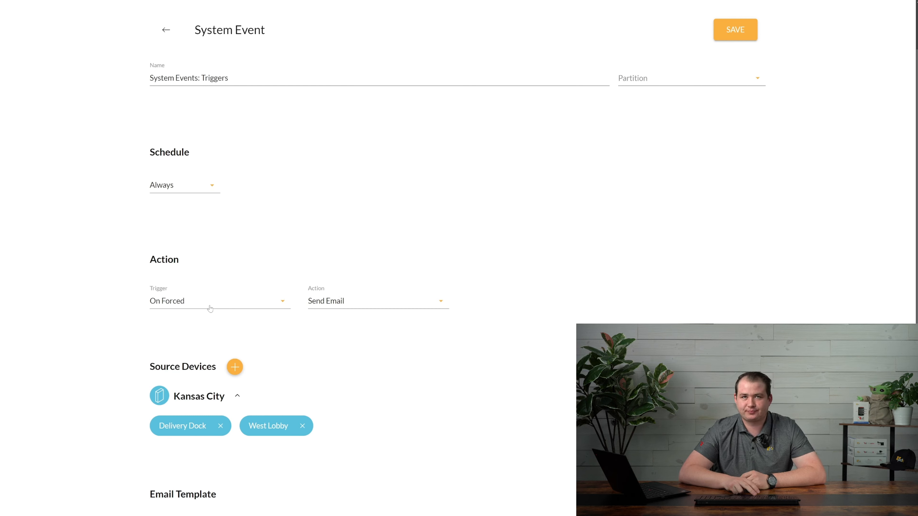
{"action": "left_click", "coordinate": [210, 308]}
{"action": "left_click", "coordinate": [194, 385]}
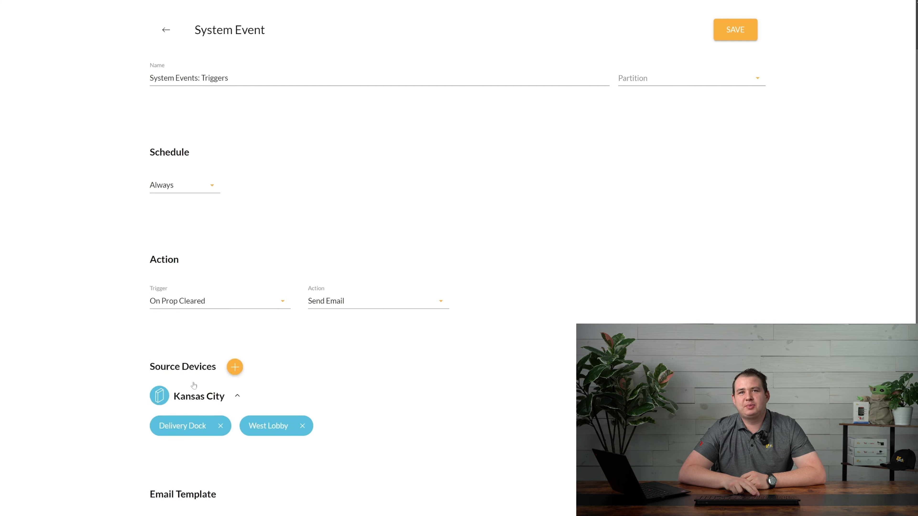
{"action": "left_click", "coordinate": [211, 308]}
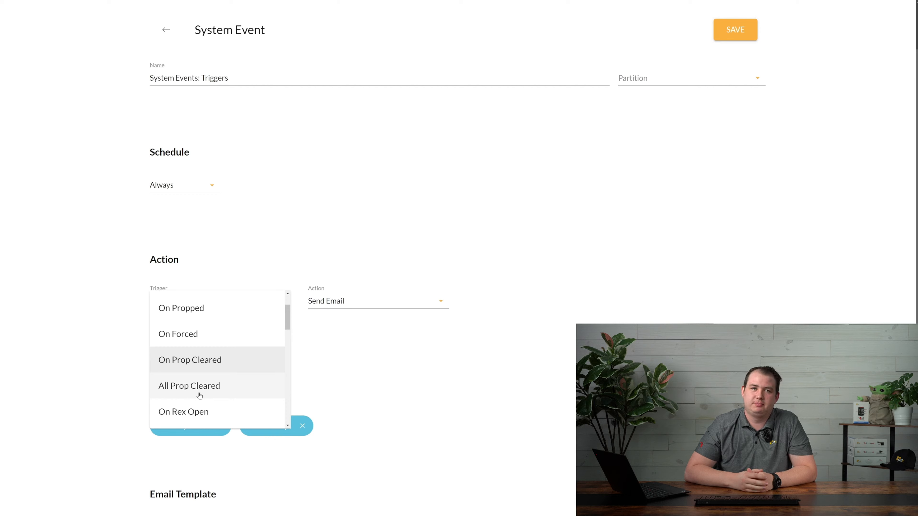
{"action": "left_click", "coordinate": [199, 395]}
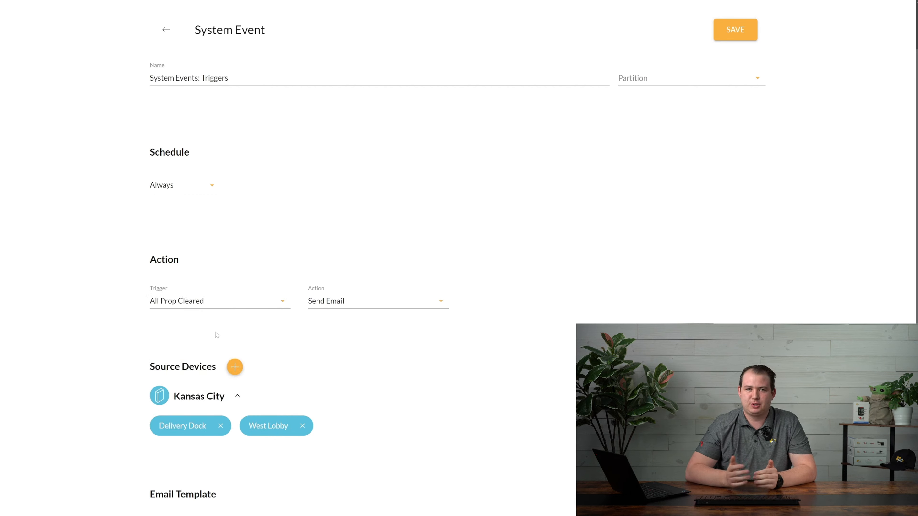
{"action": "left_click", "coordinate": [199, 303]}
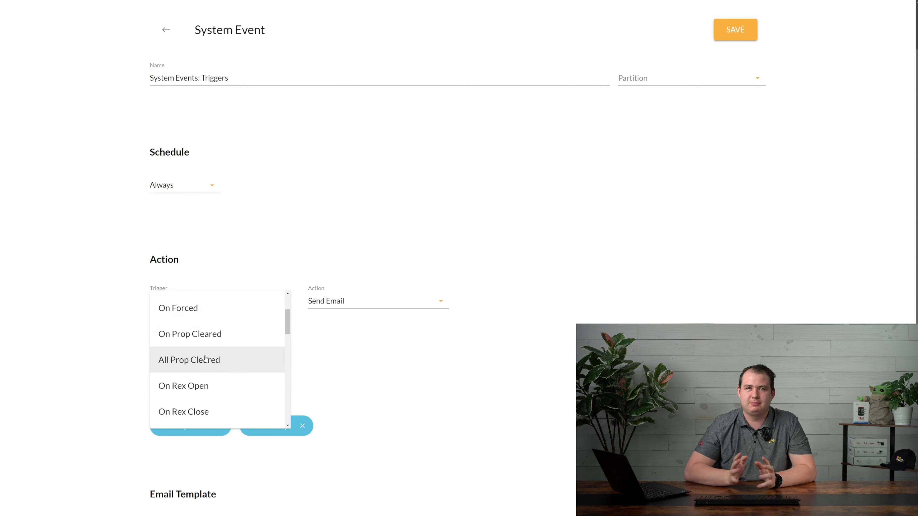
{"action": "left_click", "coordinate": [191, 386]}
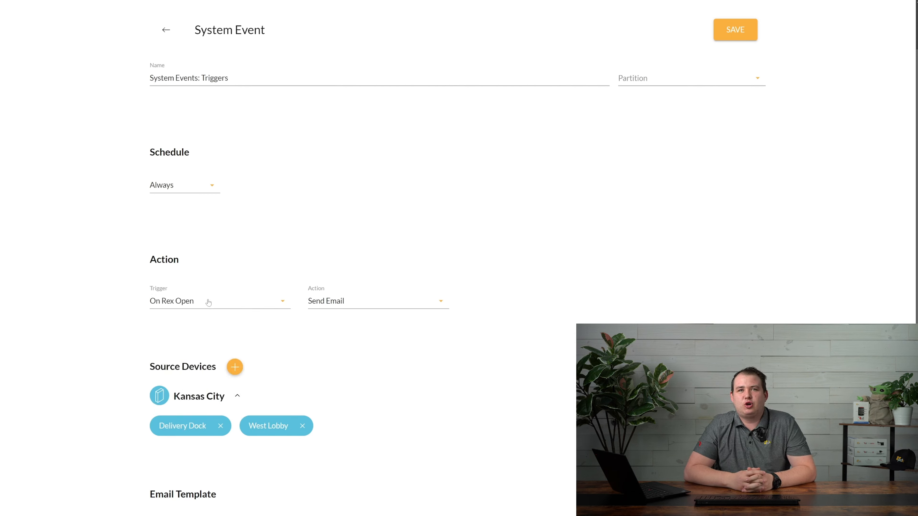
{"action": "left_click", "coordinate": [207, 302]}
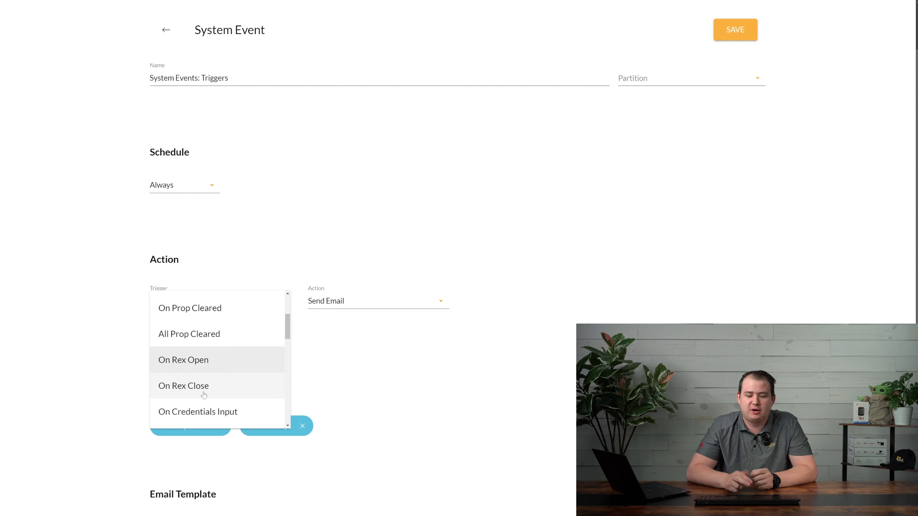
Cycle the trigger through On Rex Close, On Credentials Input and On Credentials Not Found to On Comm Loss
{"action": "left_click", "coordinate": [204, 395]}
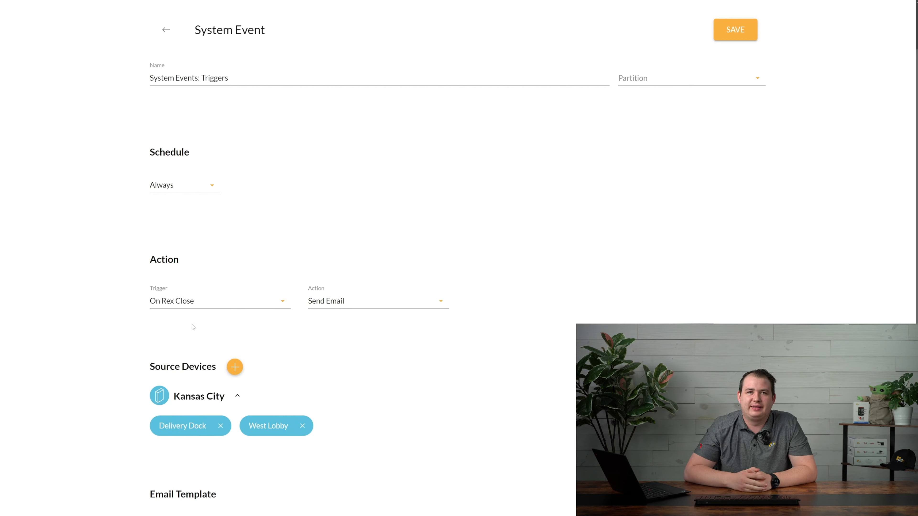
{"action": "left_click", "coordinate": [195, 307]}
{"action": "left_click", "coordinate": [204, 388]}
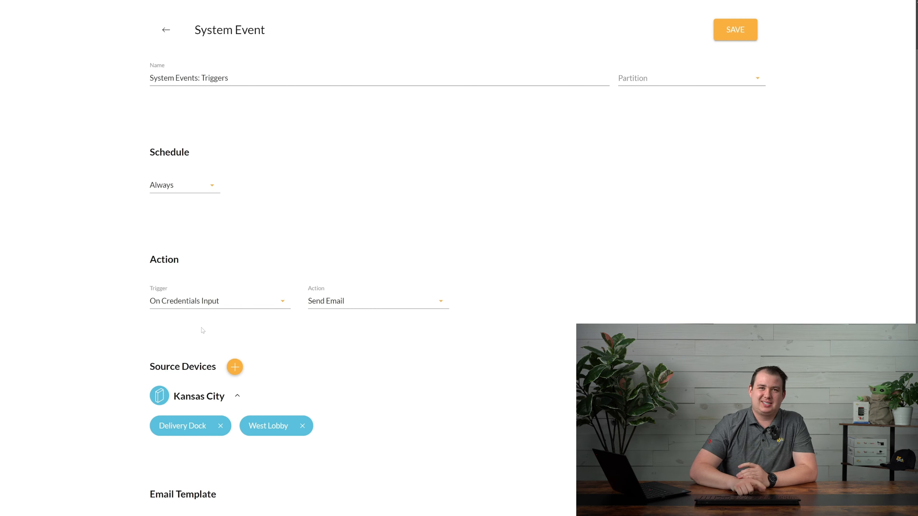
{"action": "left_click", "coordinate": [205, 308]}
{"action": "left_click", "coordinate": [209, 388]}
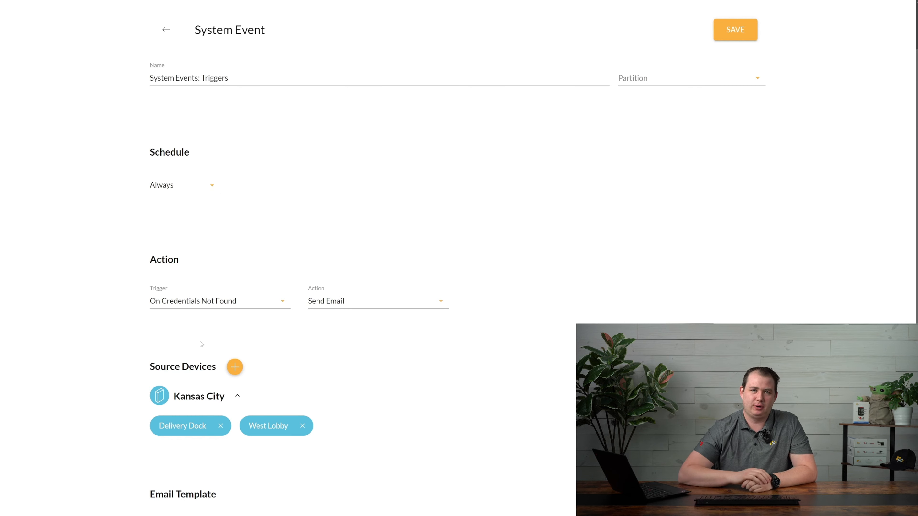
{"action": "left_click", "coordinate": [217, 303]}
{"action": "left_click", "coordinate": [196, 387]}
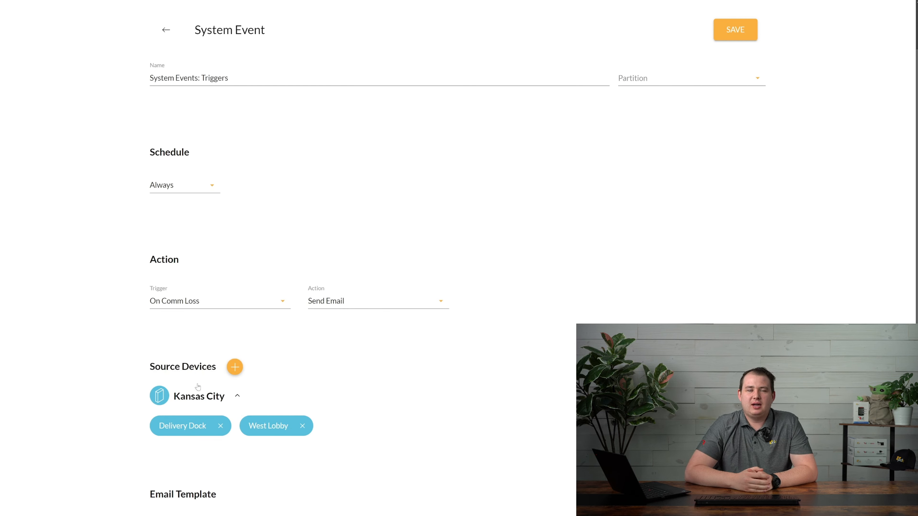
{"action": "left_click", "coordinate": [198, 307]}
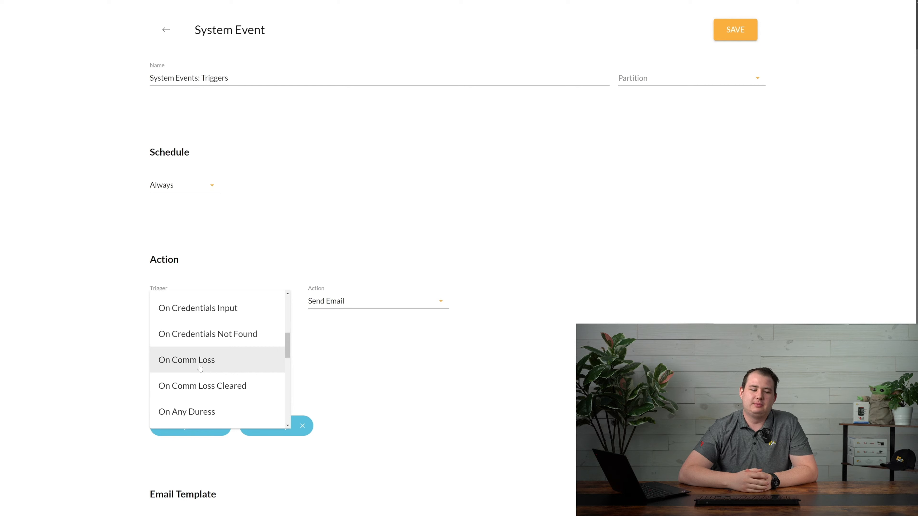
Set the trigger to On Comm Loss Cleared, then On Any Duress, then On Input Power Loss
{"action": "left_click", "coordinate": [197, 387]}
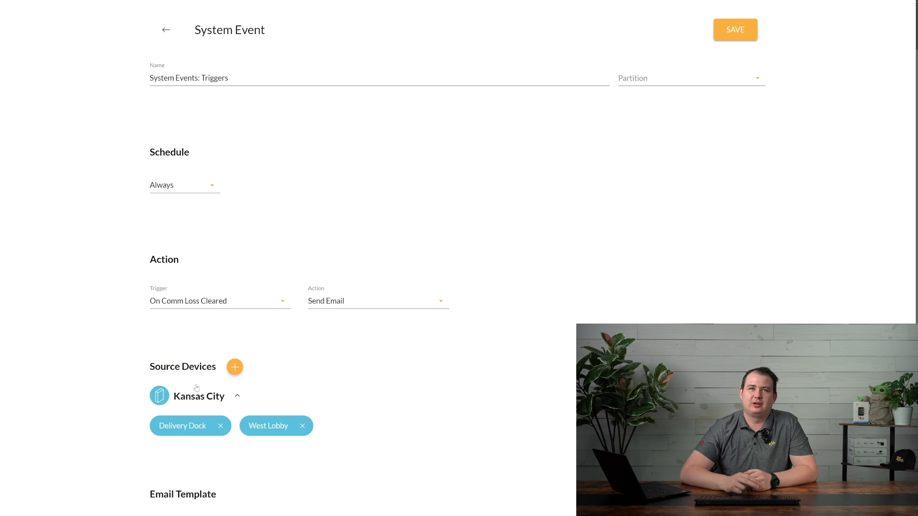
{"action": "left_click", "coordinate": [201, 308]}
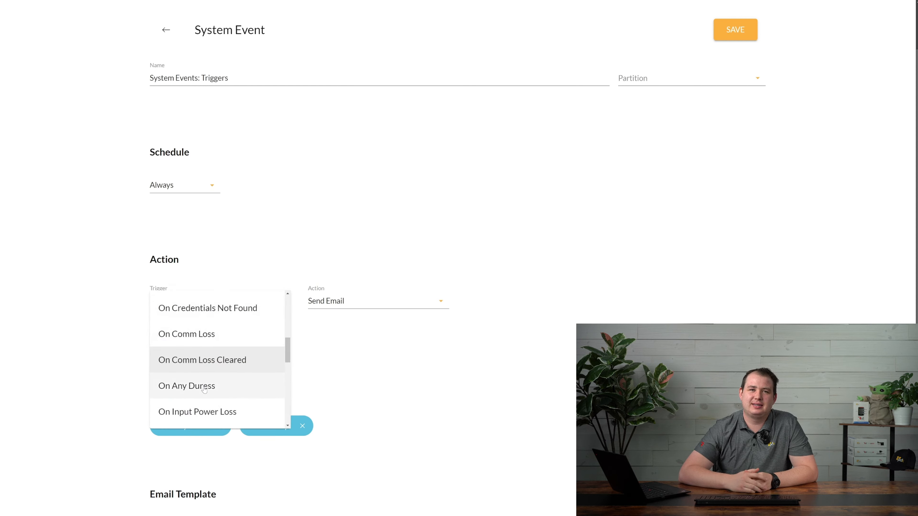
{"action": "left_click", "coordinate": [204, 387]}
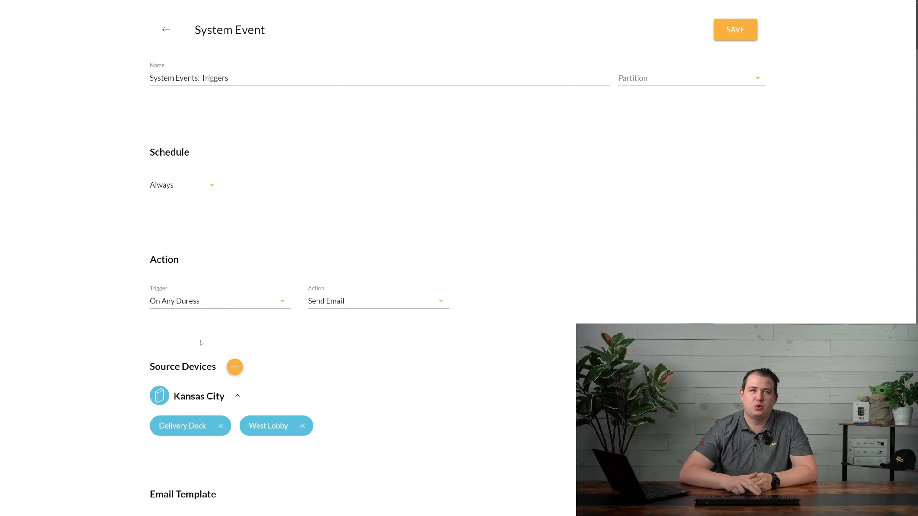
{"action": "left_click", "coordinate": [203, 307]}
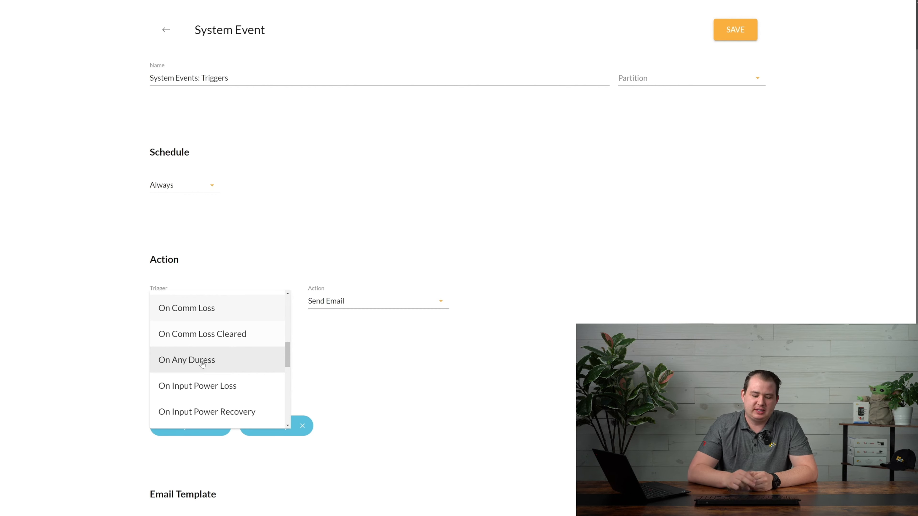
{"action": "left_click", "coordinate": [203, 392]}
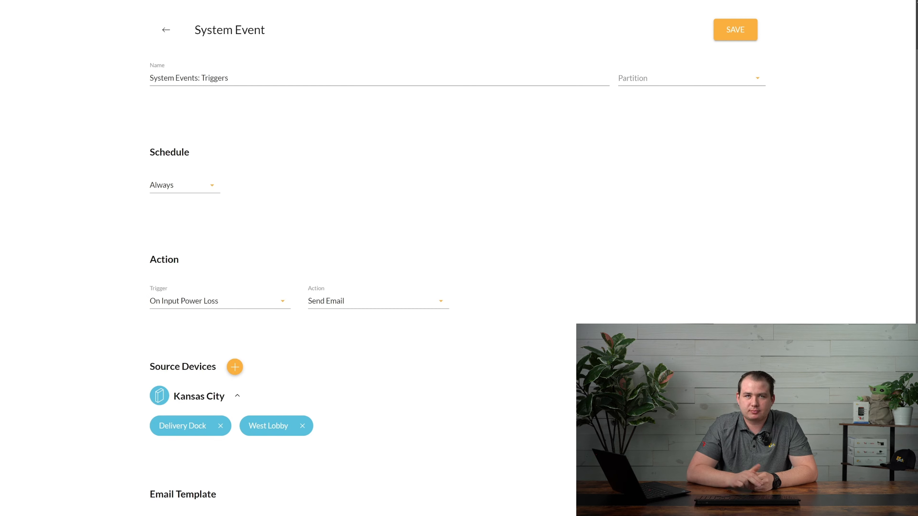
{"action": "left_click", "coordinate": [219, 307]}
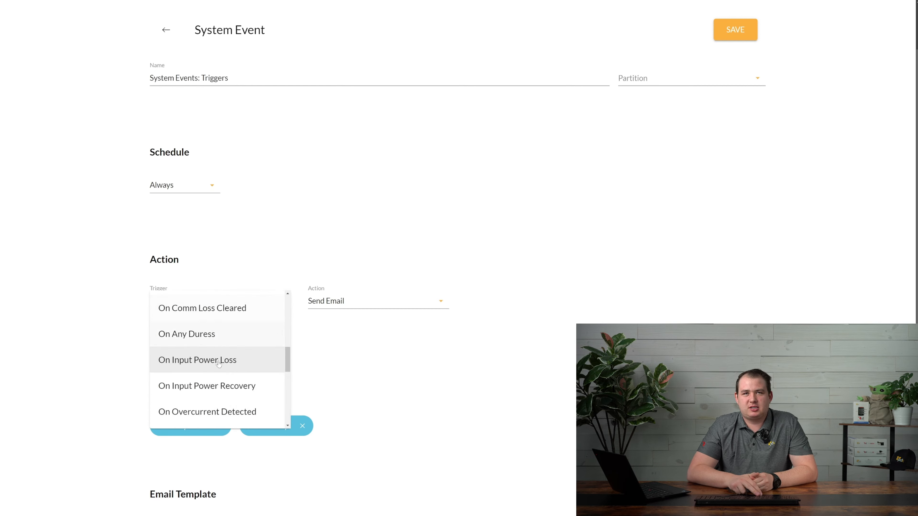
Step the trigger from On Input Power Recovery through the overcurrent options to On Underpowered Input Alarm Cleared
{"action": "left_click", "coordinate": [215, 390]}
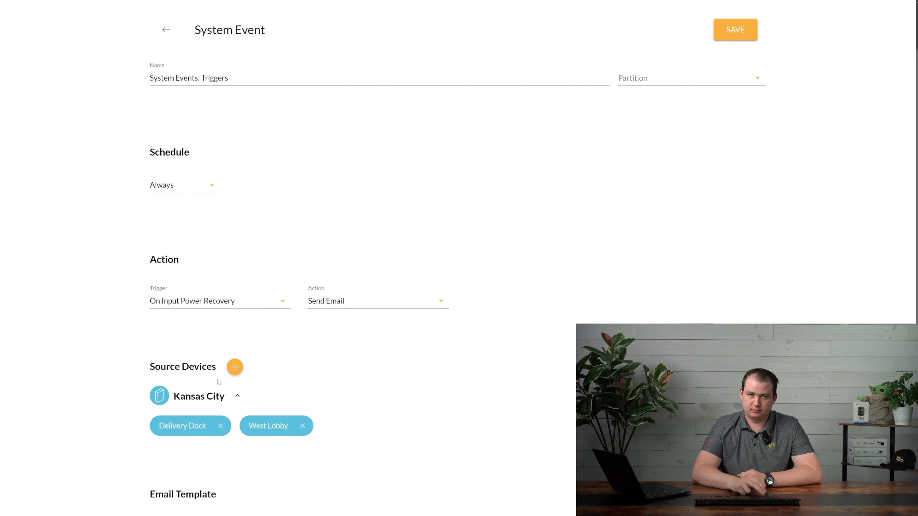
{"action": "left_click", "coordinate": [206, 305]}
{"action": "left_click", "coordinate": [199, 389]}
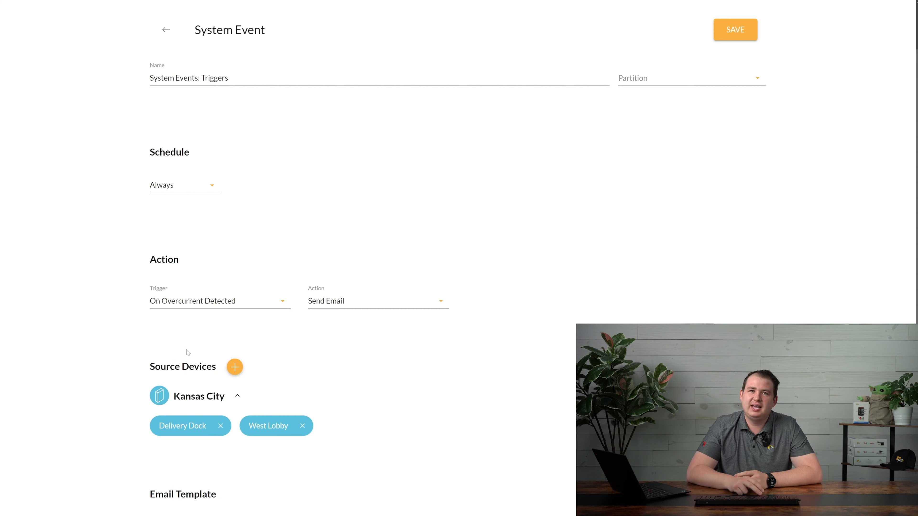
{"action": "left_click", "coordinate": [194, 305]}
{"action": "left_click", "coordinate": [200, 386]}
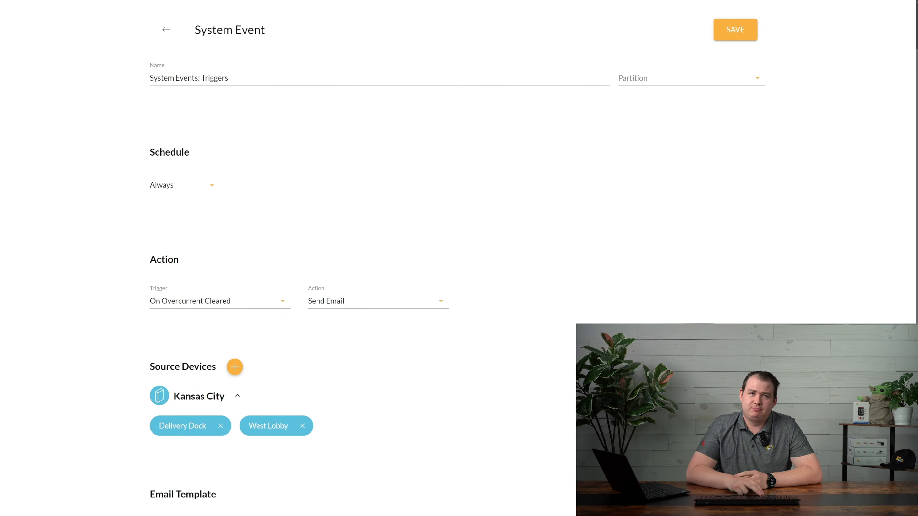
{"action": "left_click", "coordinate": [203, 304]}
{"action": "left_click", "coordinate": [201, 392]}
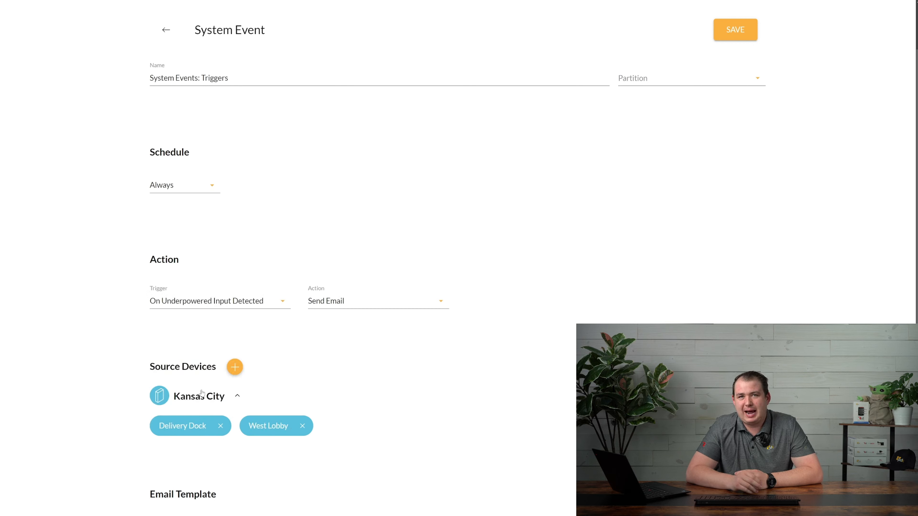
{"action": "left_click", "coordinate": [217, 301]}
{"action": "left_click", "coordinate": [202, 395]}
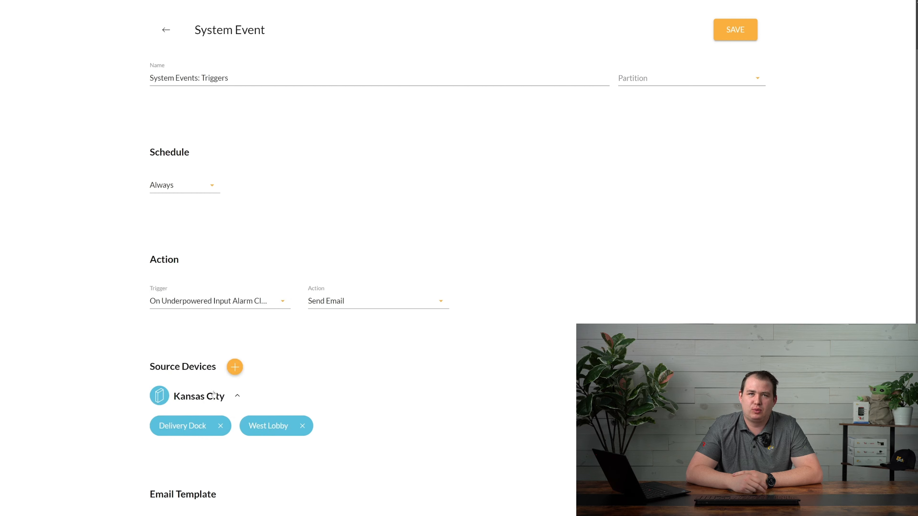
{"action": "left_click", "coordinate": [222, 302]}
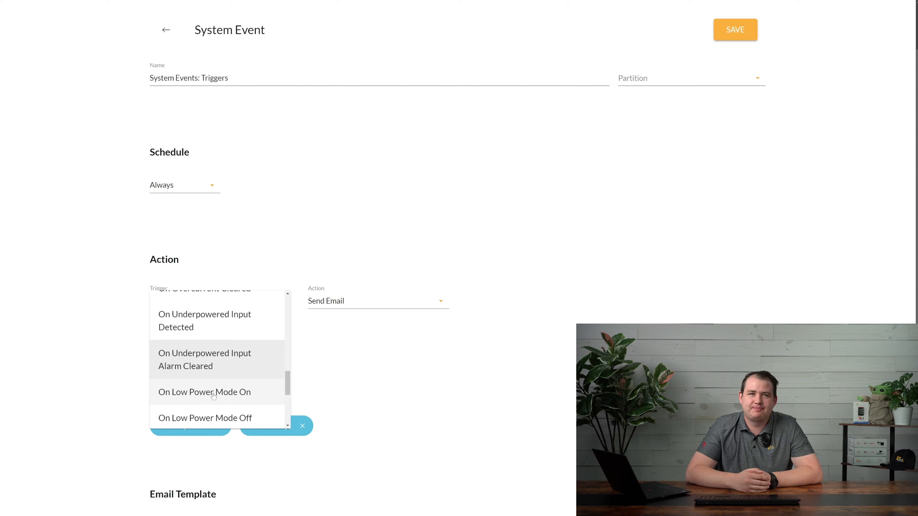
Cycle the trigger through Low Power Mode On/Off and Battery Connect/Disconnect, ending on On Circuit Breaker On
{"action": "left_click", "coordinate": [214, 396]}
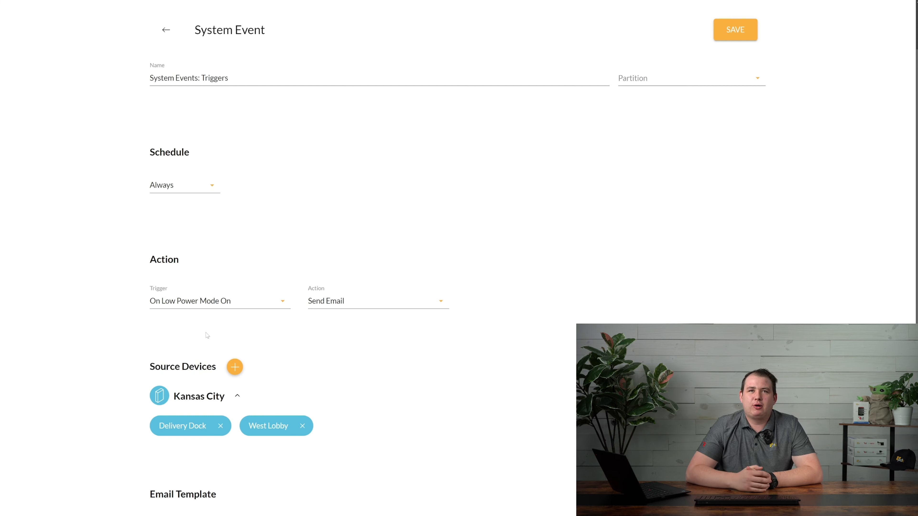
{"action": "left_click", "coordinate": [208, 307]}
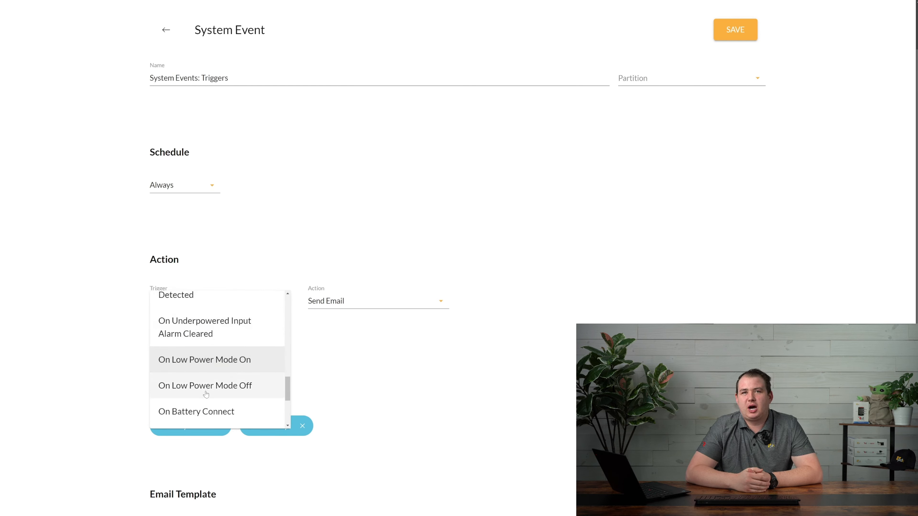
{"action": "left_click", "coordinate": [206, 386]}
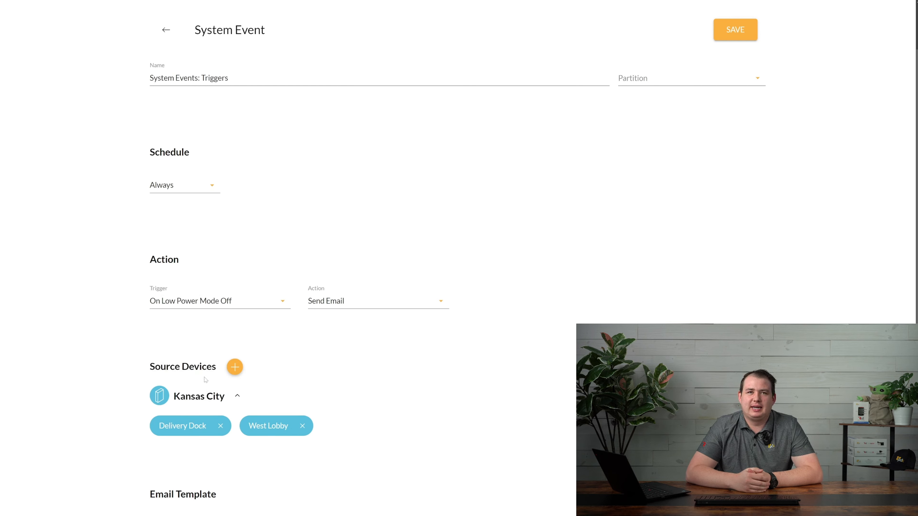
{"action": "left_click", "coordinate": [214, 307]}
{"action": "left_click", "coordinate": [205, 388]}
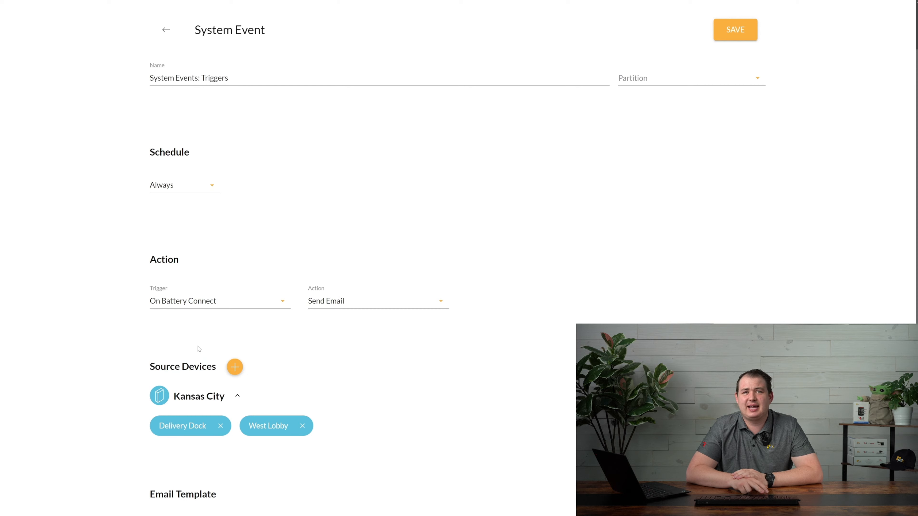
{"action": "left_click", "coordinate": [221, 300]}
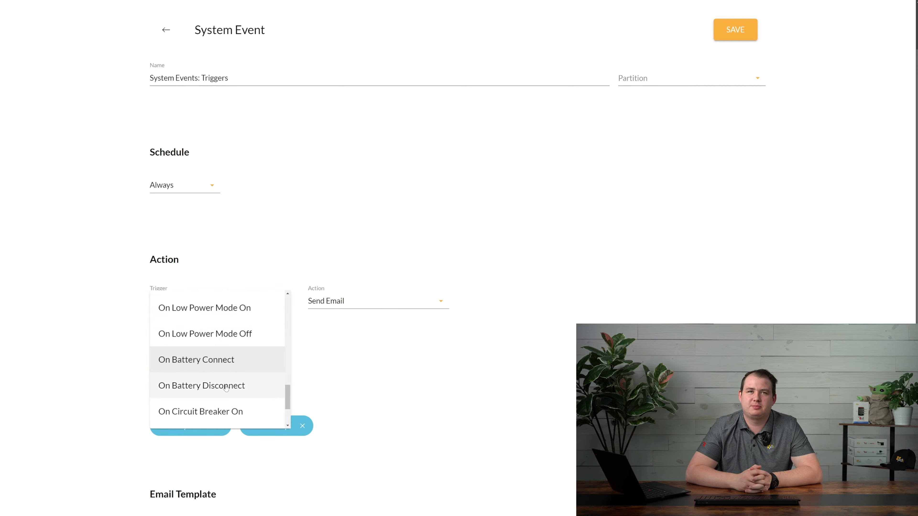
{"action": "left_click", "coordinate": [226, 388]}
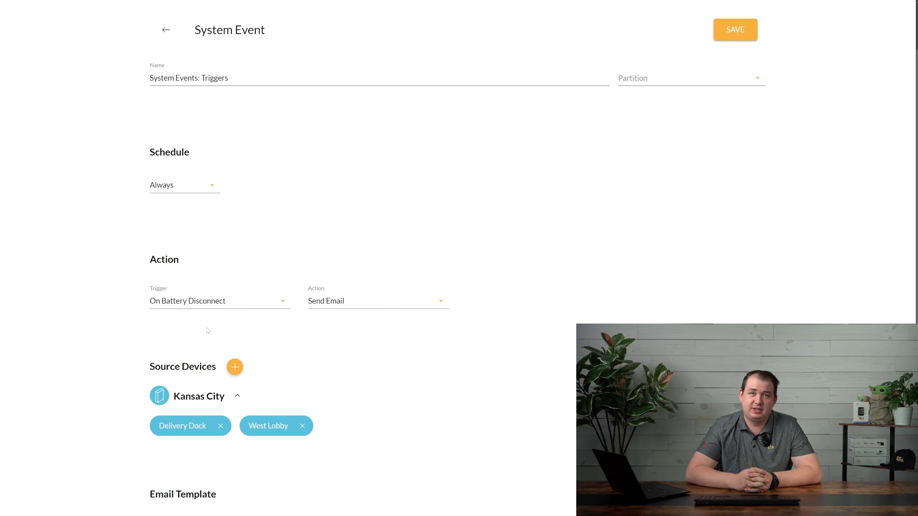
{"action": "left_click", "coordinate": [209, 308]}
{"action": "left_click", "coordinate": [209, 385]}
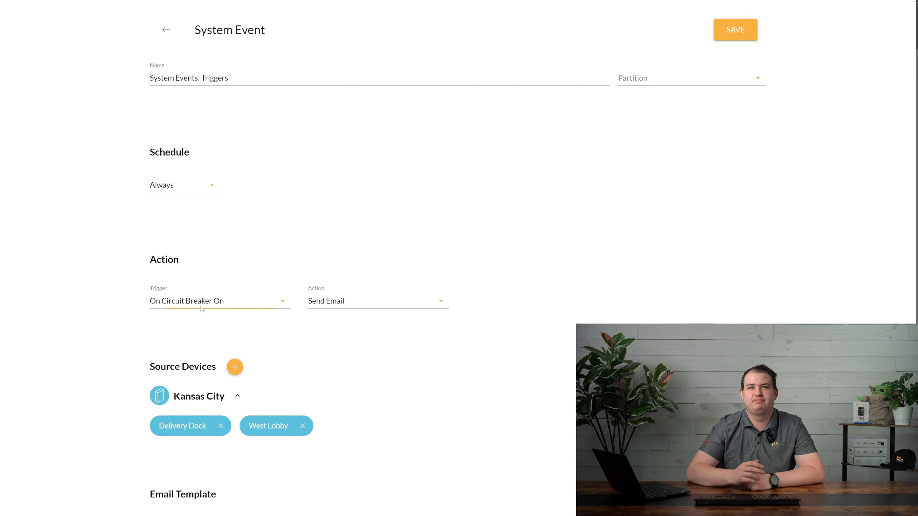
Step the trigger via On Circuit Breaker Off and On Partial Connectivity Detected to On Partial Connectivity Cleared
{"action": "left_click", "coordinate": [201, 310]}
{"action": "left_click", "coordinate": [199, 393]}
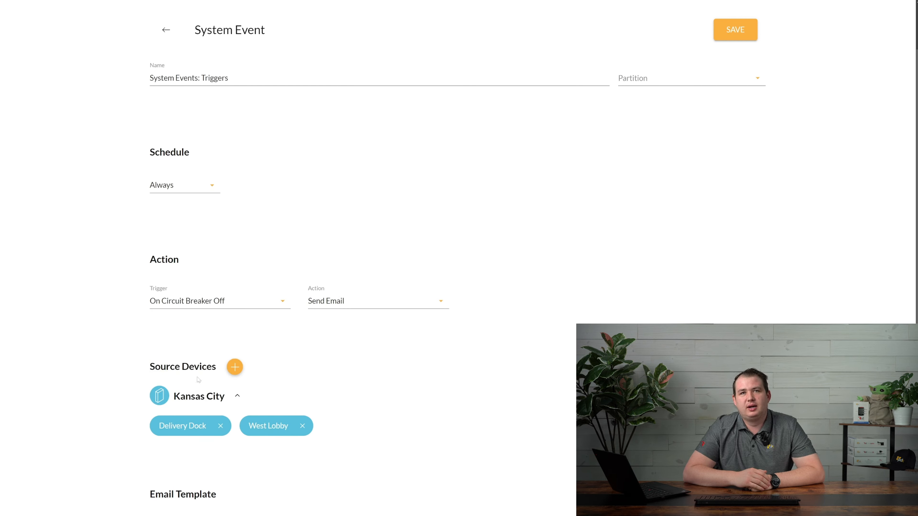
{"action": "left_click", "coordinate": [213, 311]}
{"action": "left_click", "coordinate": [204, 395]}
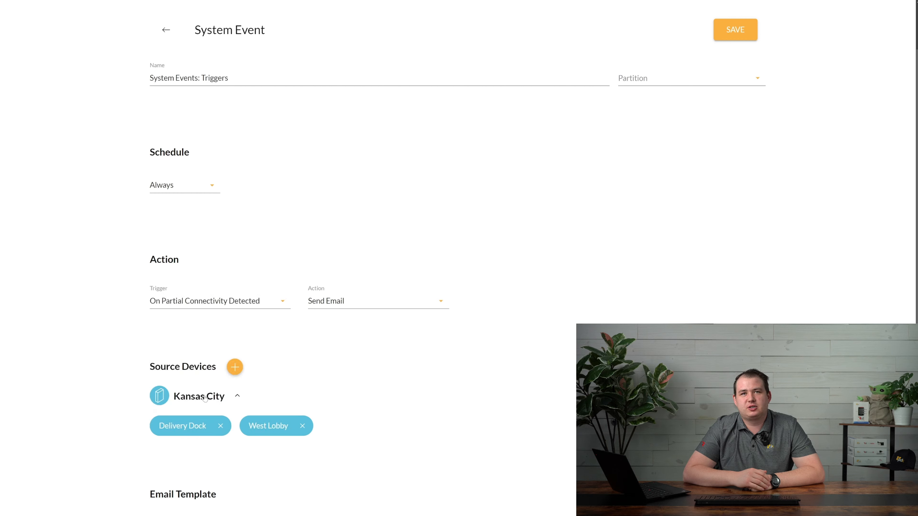
{"action": "left_click", "coordinate": [227, 305]}
{"action": "left_click", "coordinate": [195, 394]}
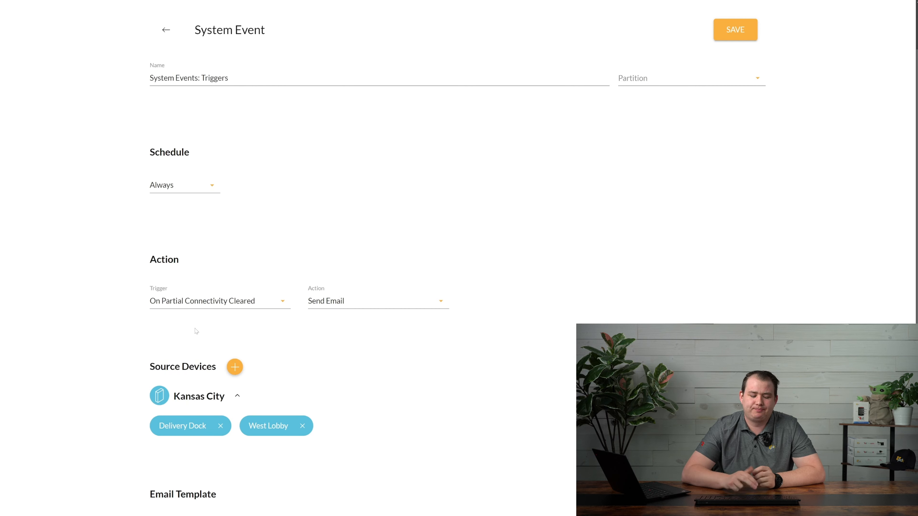
{"action": "left_click", "coordinate": [203, 303]}
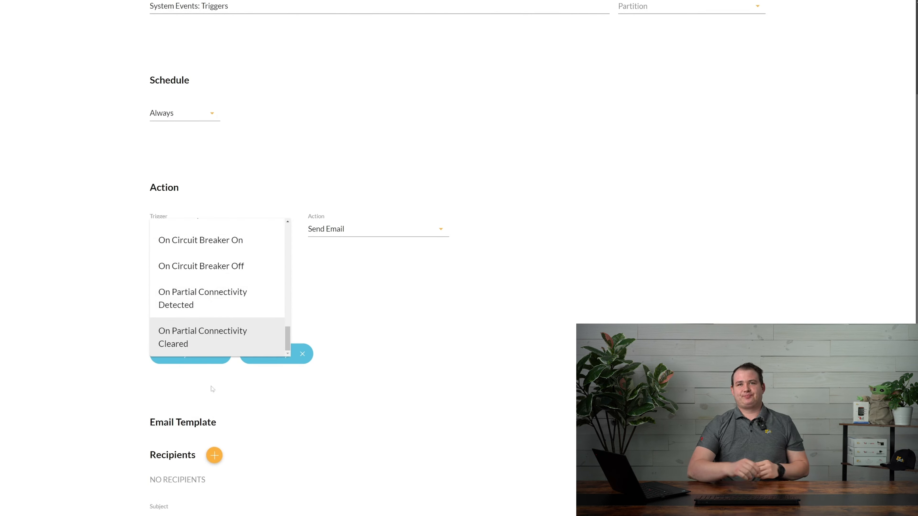
{"action": "left_click", "coordinate": [365, 277]}
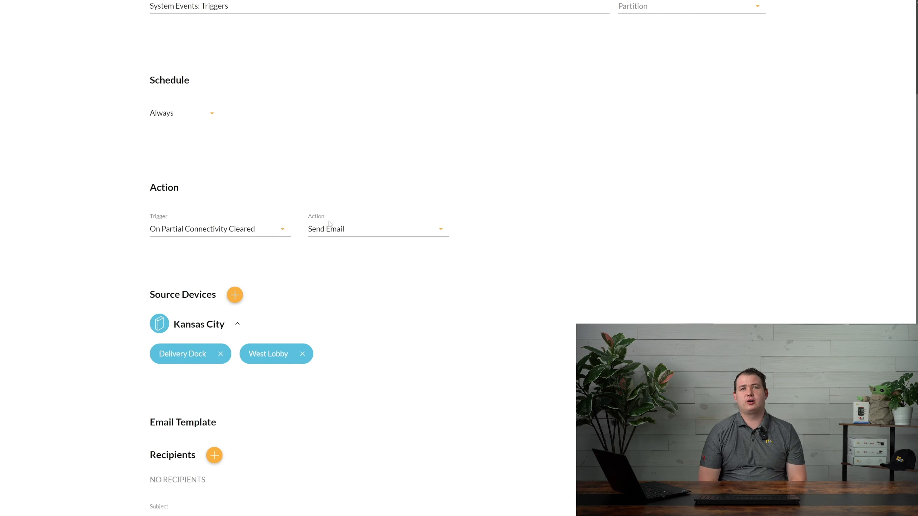
Set the trigger back to On Propped and keep Send Email as the action
{"action": "left_click", "coordinate": [278, 230]}
{"action": "scroll", "coordinate": [225, 258], "scroll_direction": "up", "scroll_amount": 10}
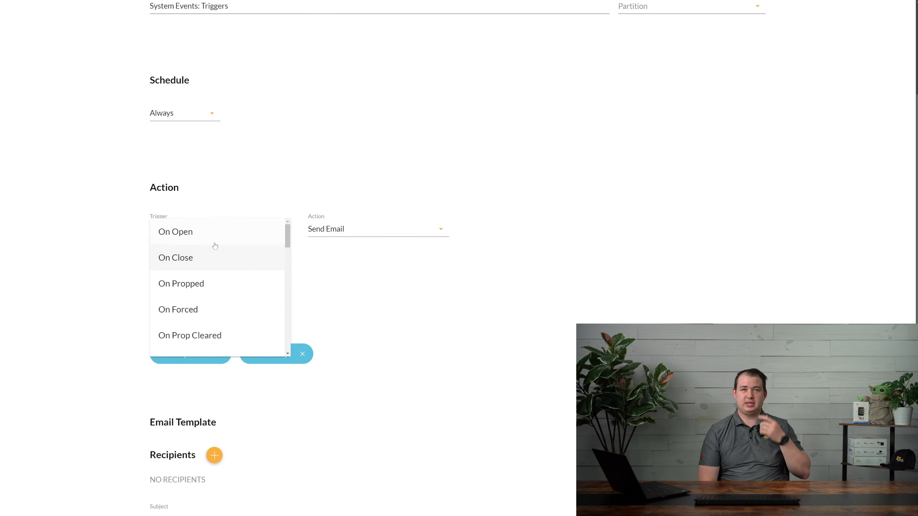
{"action": "left_click", "coordinate": [199, 285]}
{"action": "left_click", "coordinate": [358, 230]}
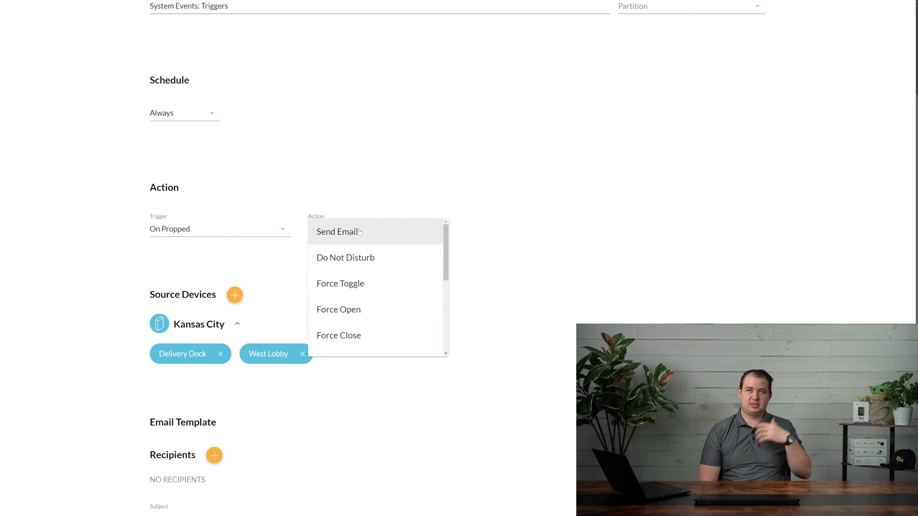
{"action": "left_click", "coordinate": [355, 244]}
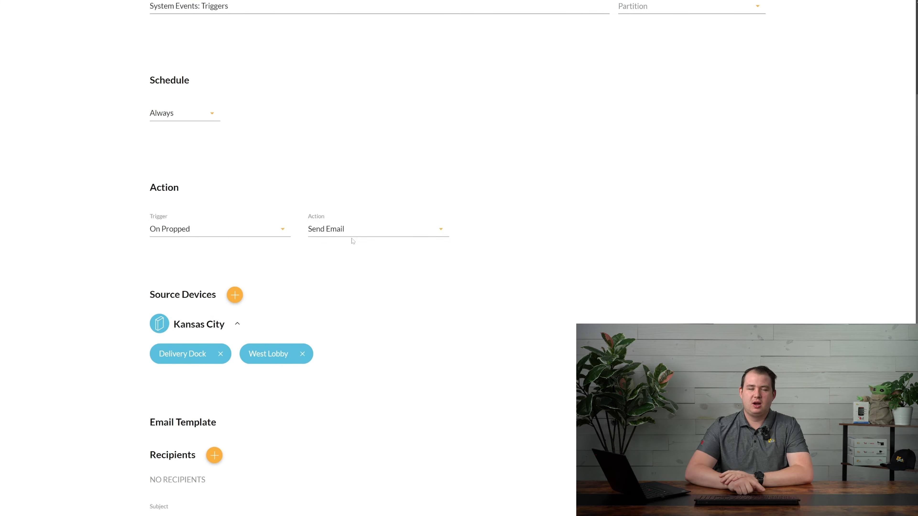
{"action": "scroll", "coordinate": [327, 257], "scroll_direction": "down", "scroll_amount": 4}
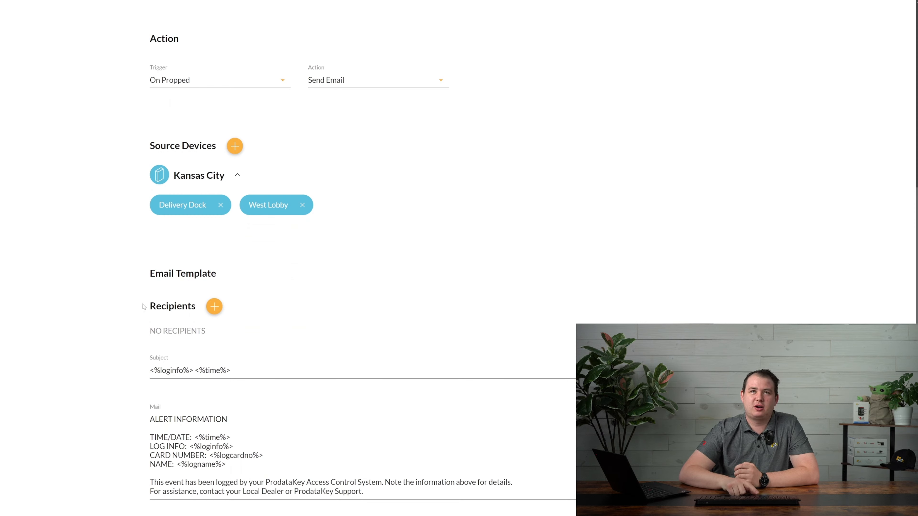
Replace the default mail body with 'Enter your own template here with variables:' and a new line
{"action": "left_click_drag", "start_coordinate": [363, 492], "coordinate": [142, 419]}
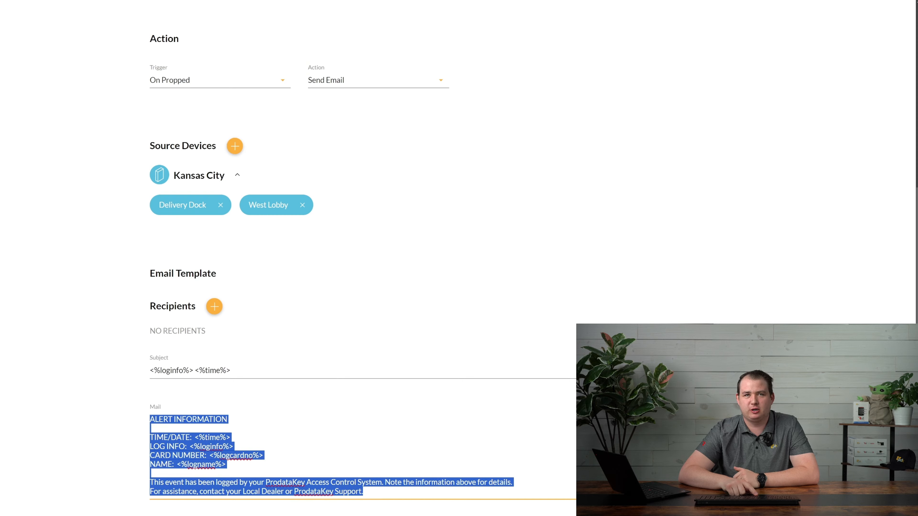
{"action": "key", "text": "BackSpace"}
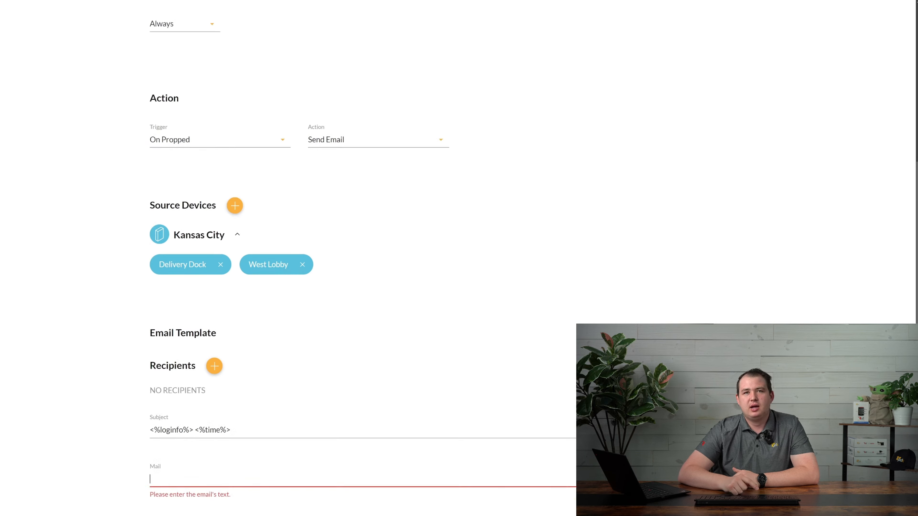
{"action": "type", "text": "Enter your own "}
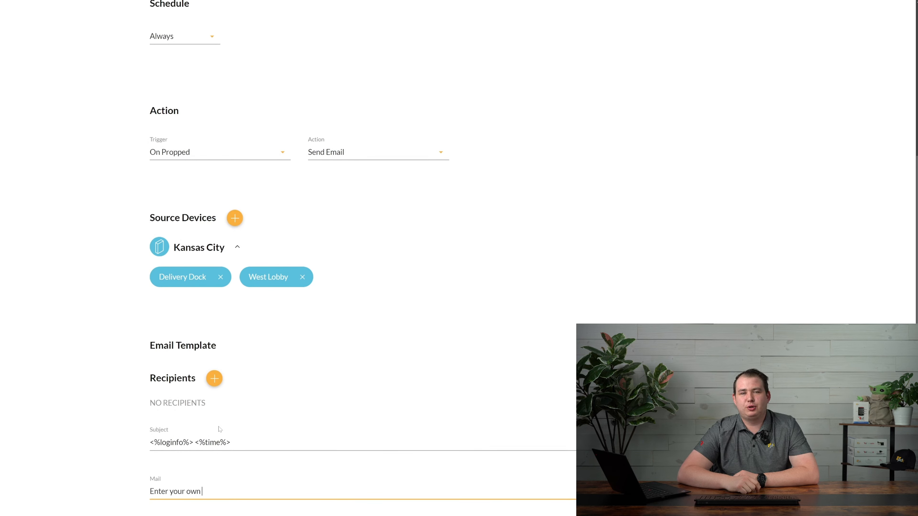
{"action": "type", "text": "template here"}
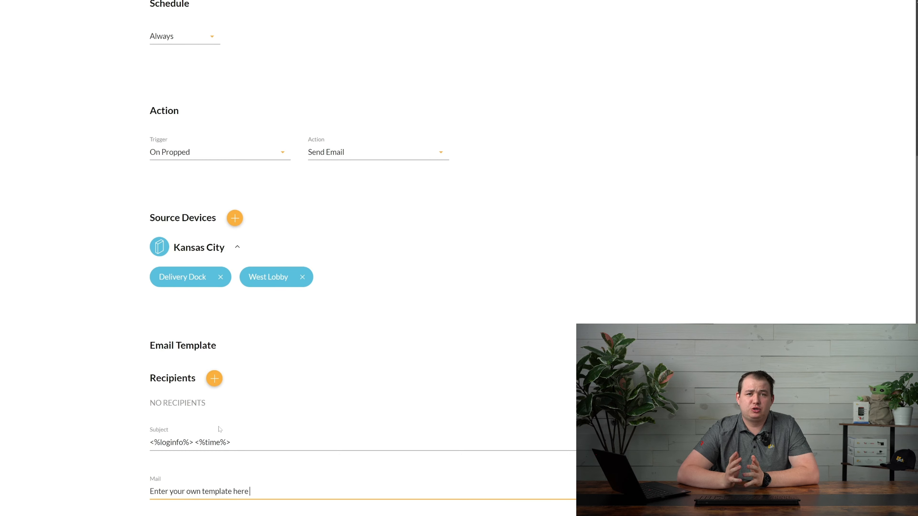
{"action": "type", "text": " with variables:"}
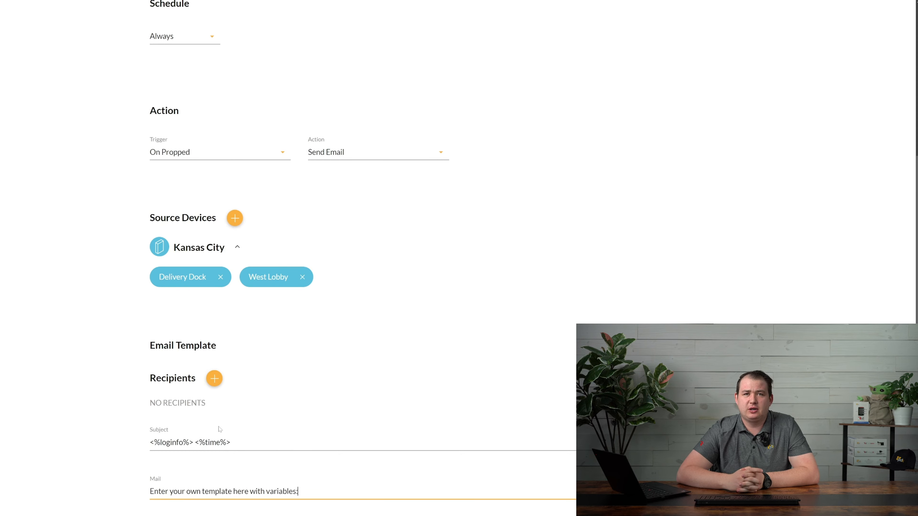
{"action": "key", "text": "Return"}
{"action": "type", "text": "%"}
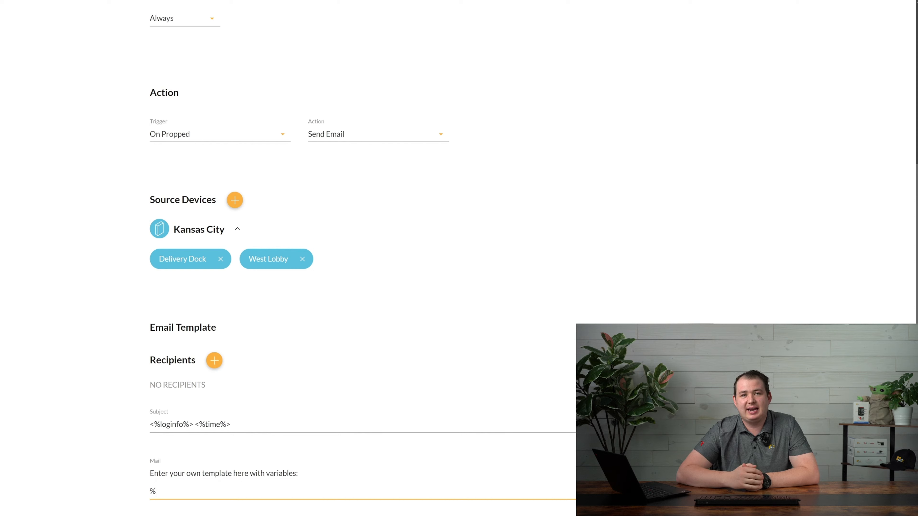
{"action": "key", "text": "BackSpace"}
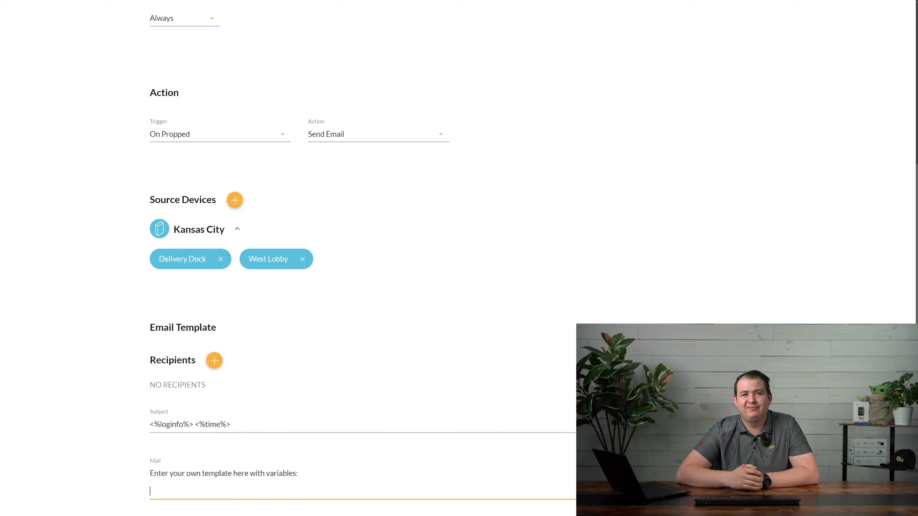
Insert the <%time%>, <%logdoor%>, <%logevent%> and <%logresult%> variables into the mail body
{"action": "left_click", "coordinate": [151, 479]}
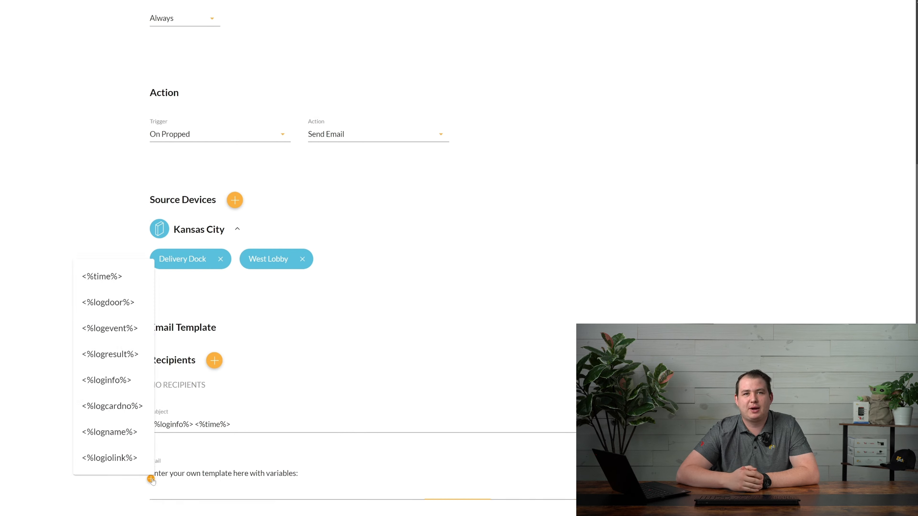
{"action": "left_click", "coordinate": [109, 284]}
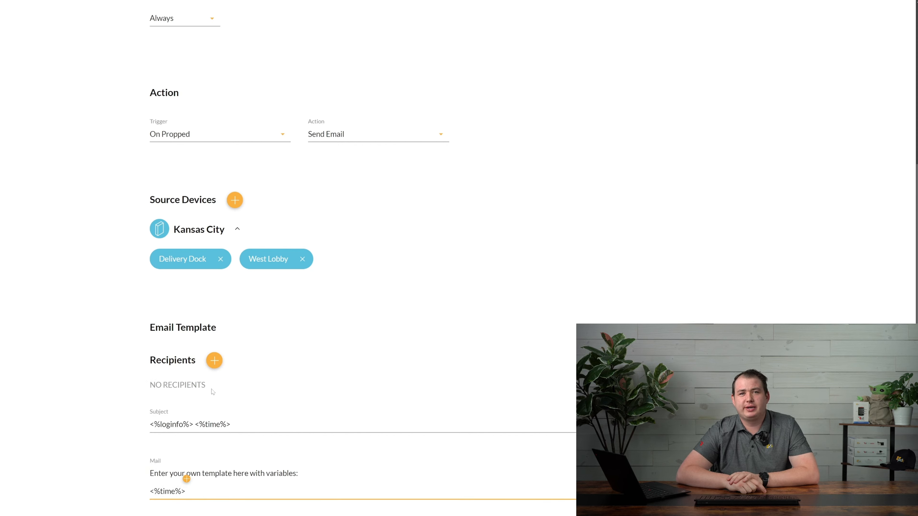
{"action": "key", "text": "Return"}
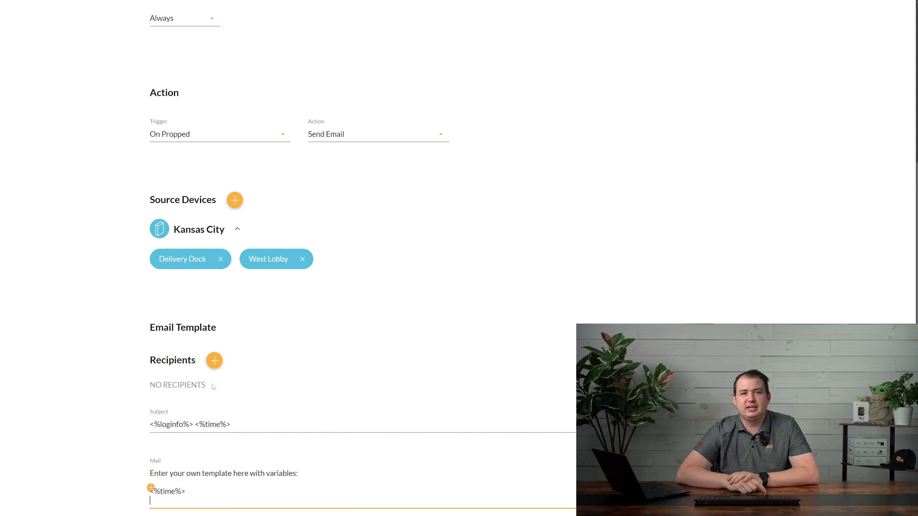
{"action": "left_click", "coordinate": [151, 488]}
{"action": "left_click", "coordinate": [134, 310]}
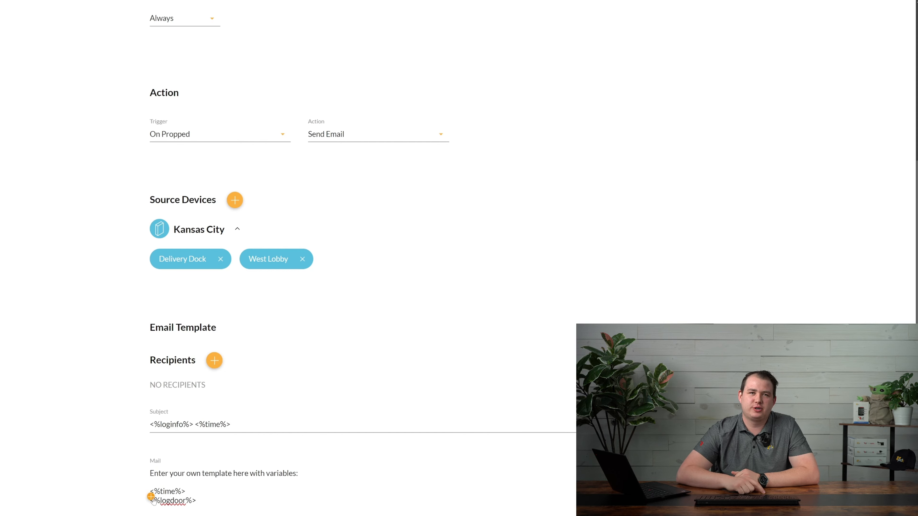
{"action": "scroll", "coordinate": [152, 499], "scroll_direction": "down", "scroll_amount": 1}
{"action": "left_click", "coordinate": [150, 481]}
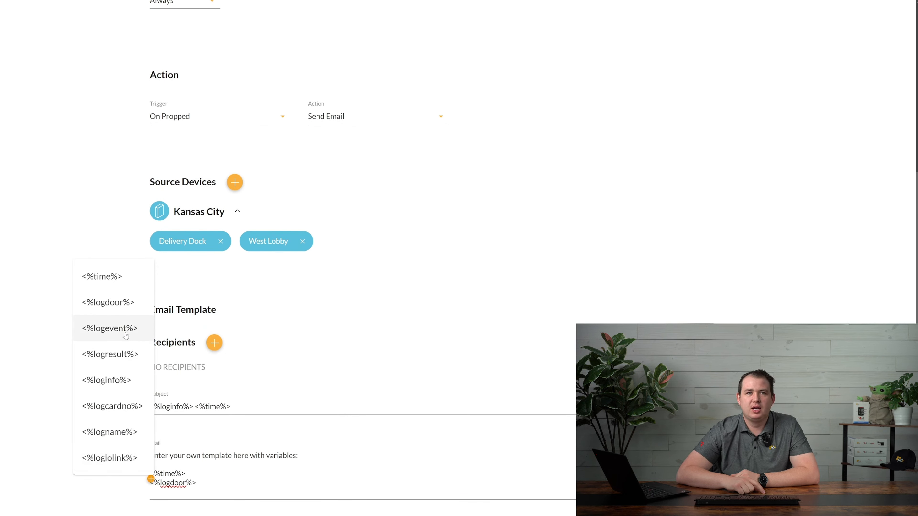
{"action": "left_click", "coordinate": [126, 335]}
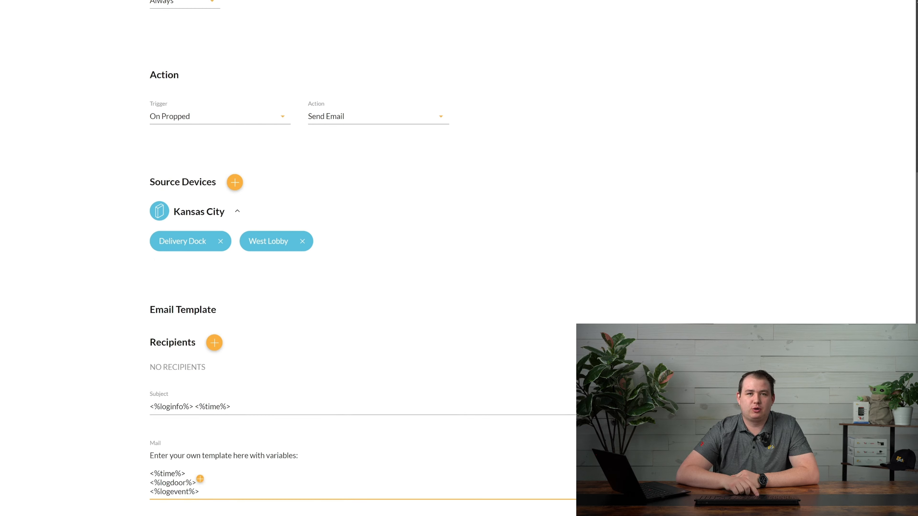
{"action": "left_click", "coordinate": [150, 486]}
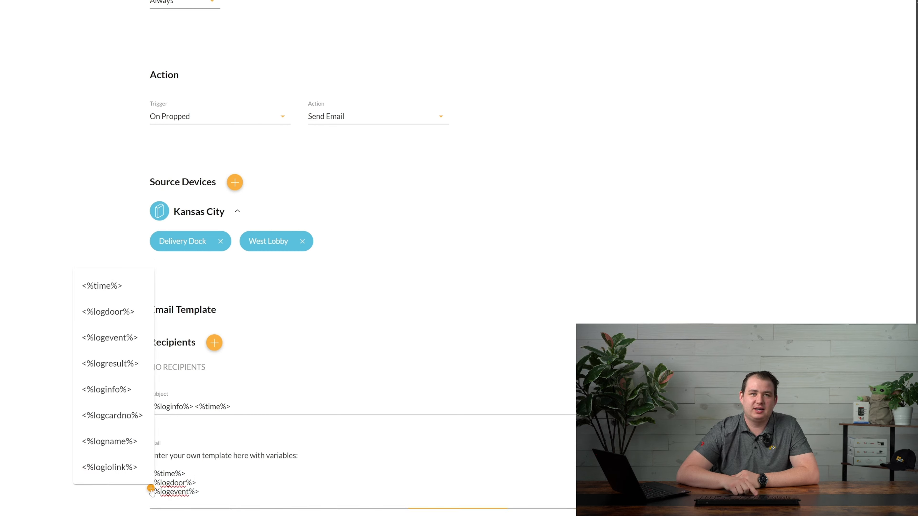
{"action": "left_click", "coordinate": [121, 364]}
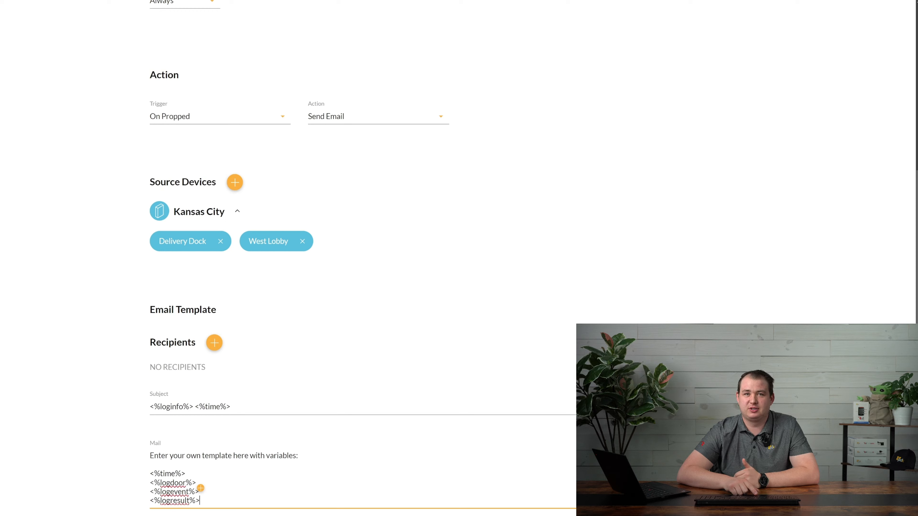
{"action": "key", "text": "Return"}
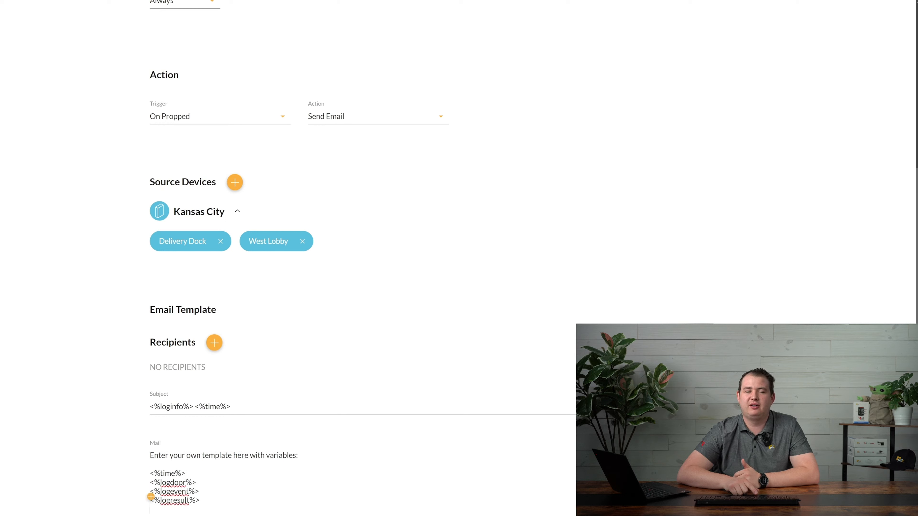
Add <%loginfo%>, <%logcardno%>, <%logname%> and <%logiolink%>, each on its own line
{"action": "left_click", "coordinate": [150, 497]}
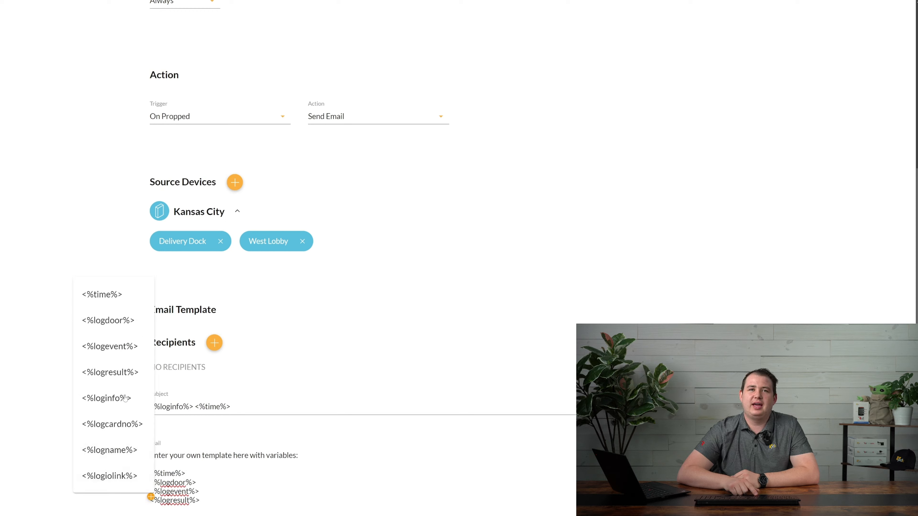
{"action": "left_click", "coordinate": [117, 405]}
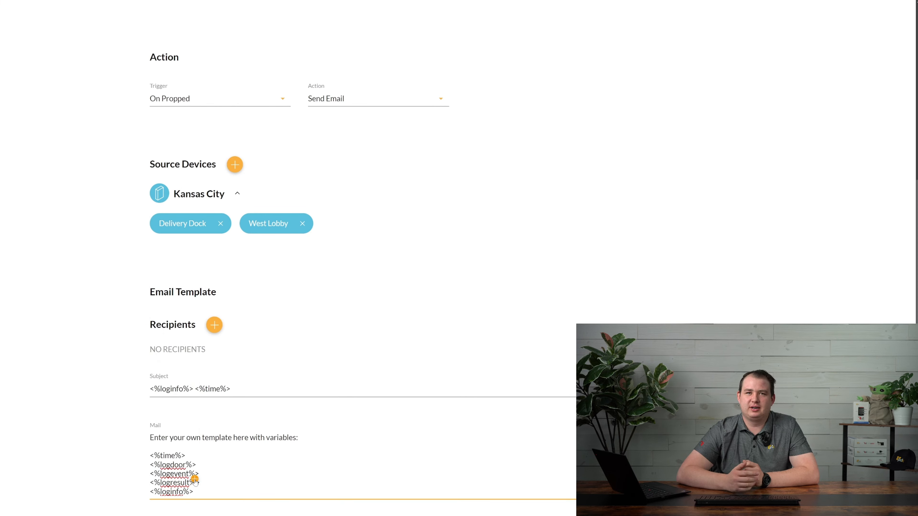
{"action": "left_click", "coordinate": [195, 480]}
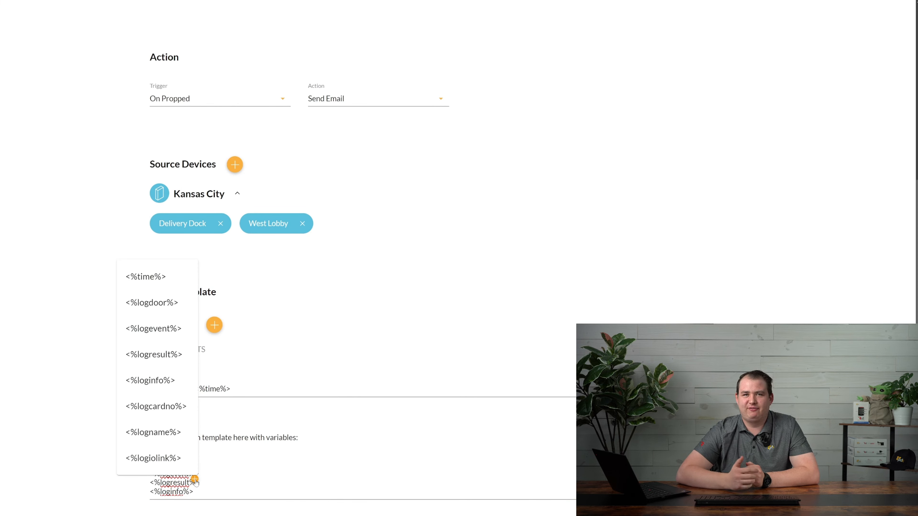
{"action": "left_click", "coordinate": [155, 408]}
{"action": "left_click", "coordinate": [194, 491]}
{"action": "key", "text": "Return"}
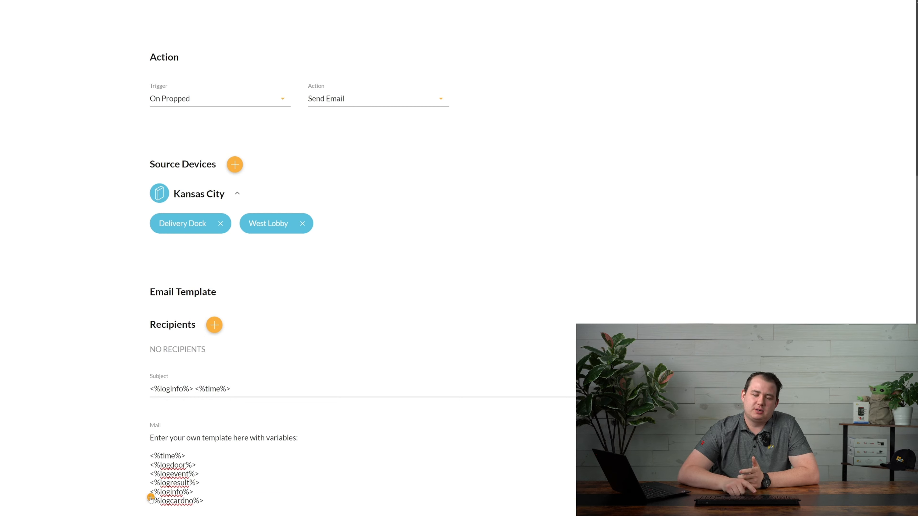
{"action": "left_click", "coordinate": [150, 498]}
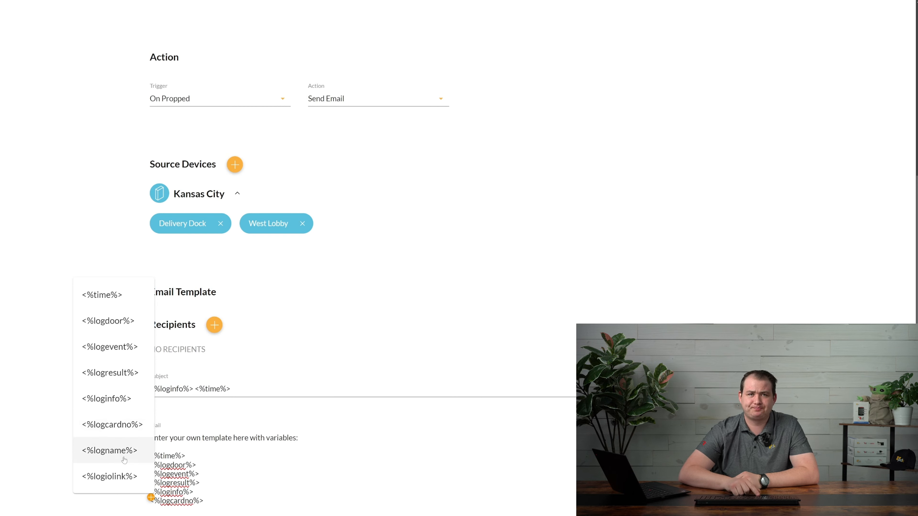
{"action": "left_click", "coordinate": [119, 450]}
{"action": "key", "text": "Return"}
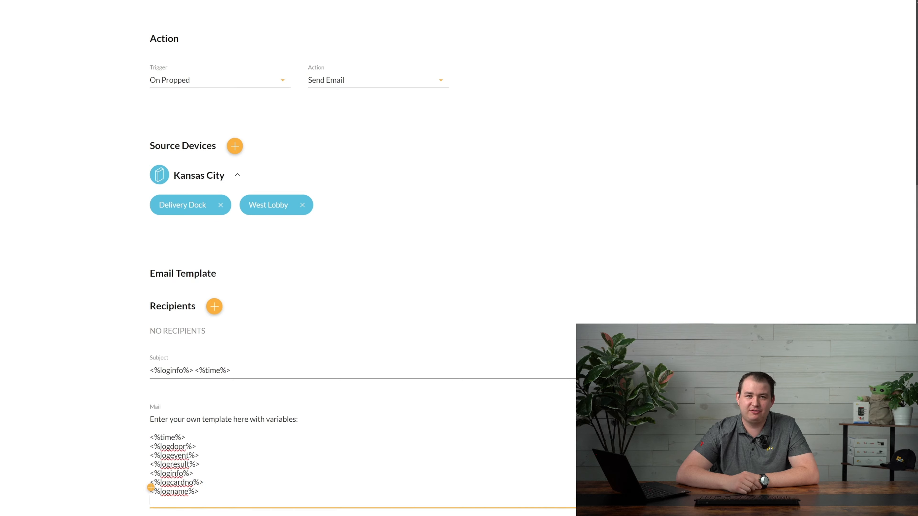
{"action": "left_click", "coordinate": [151, 488]}
{"action": "left_click", "coordinate": [127, 470]}
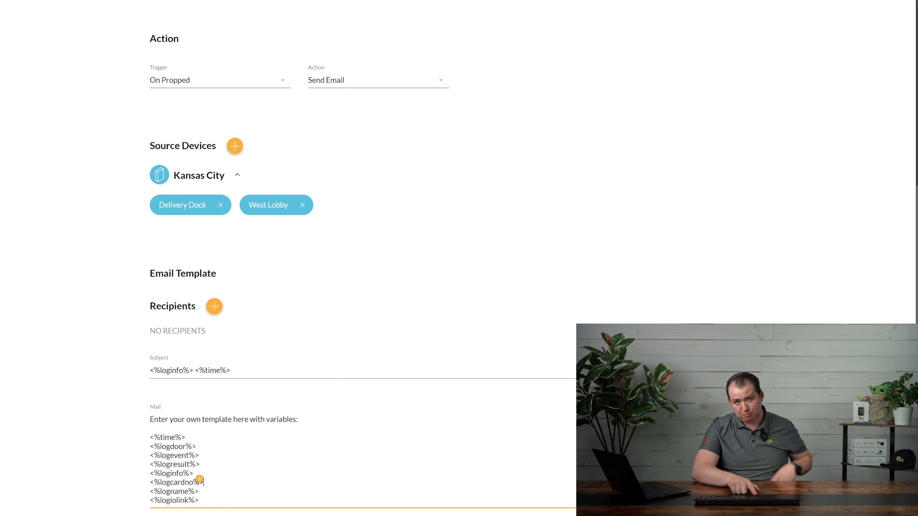
{"action": "key", "text": "Up"}
{"action": "key", "text": "Up"}
{"action": "key", "text": "Up"}
{"action": "key", "text": "Up"}
{"action": "key", "text": "Up"}
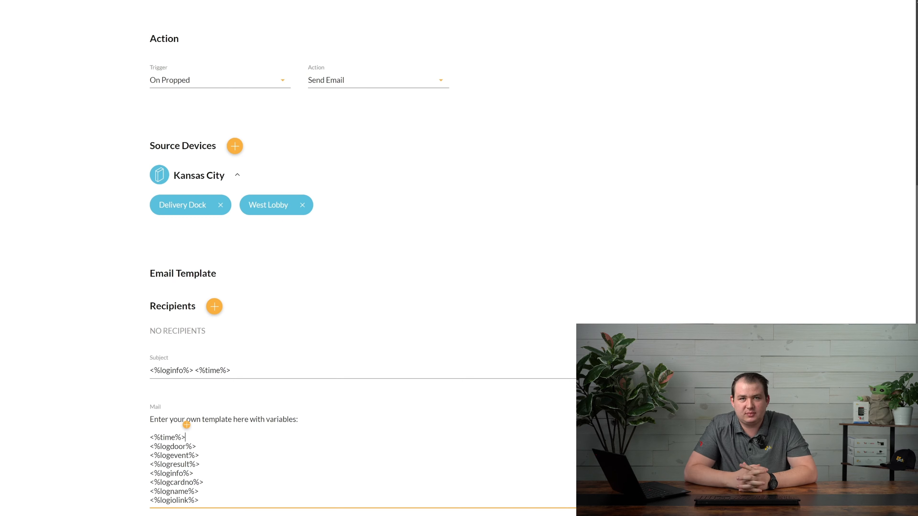
{"action": "key", "text": "Up"}
{"action": "key", "text": "Up"}
{"action": "key", "text": "End"}
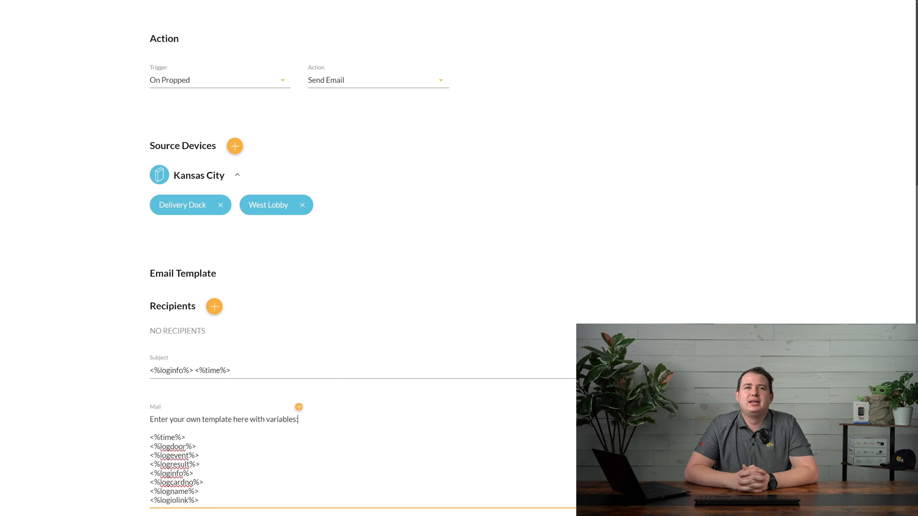
Add an additional recipient's e-mail address under Another Email for the email action
{"action": "left_click", "coordinate": [215, 307]}
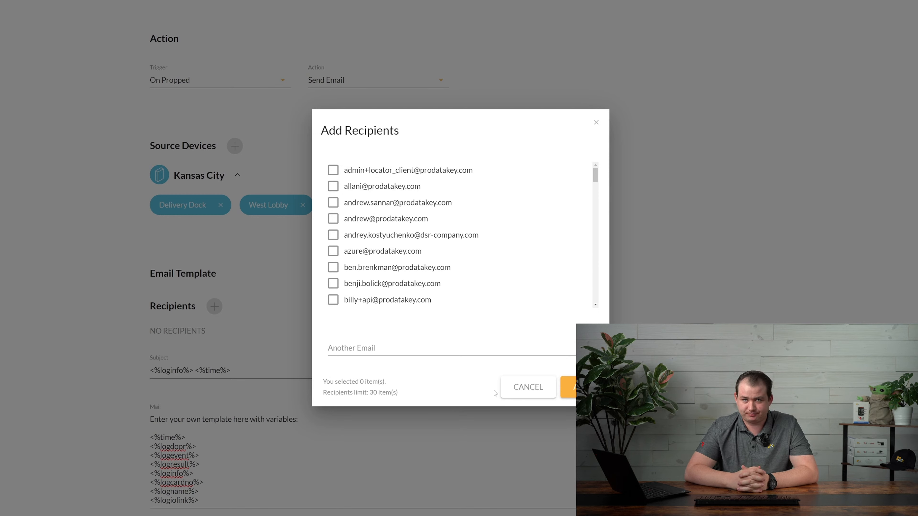
{"action": "left_click", "coordinate": [329, 348]}
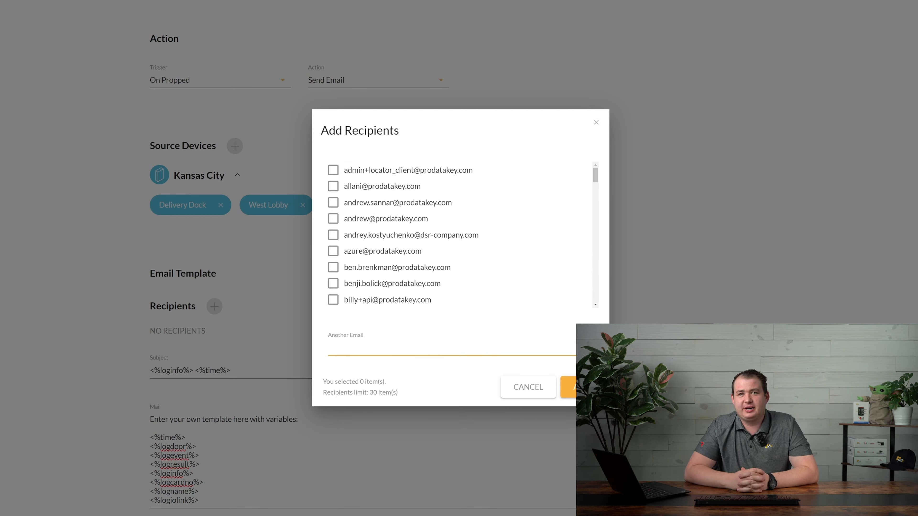
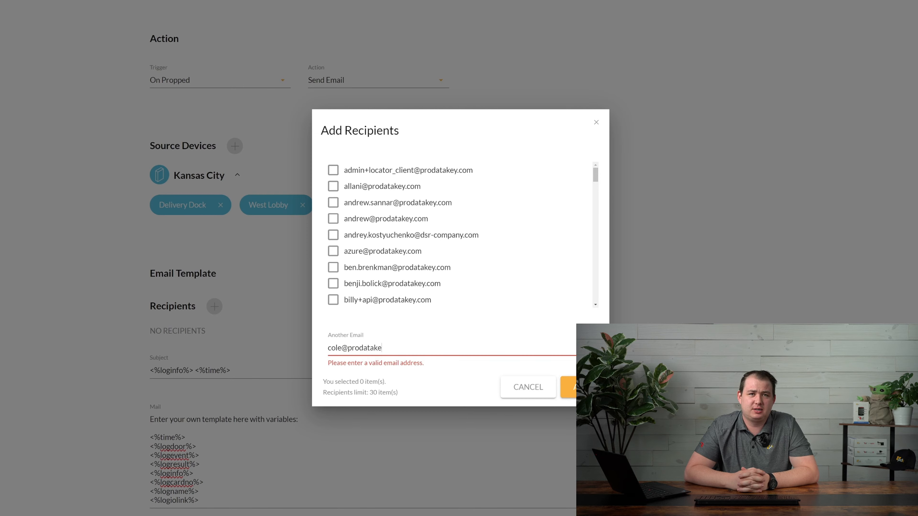
{"action": "key", "text": "Return"}
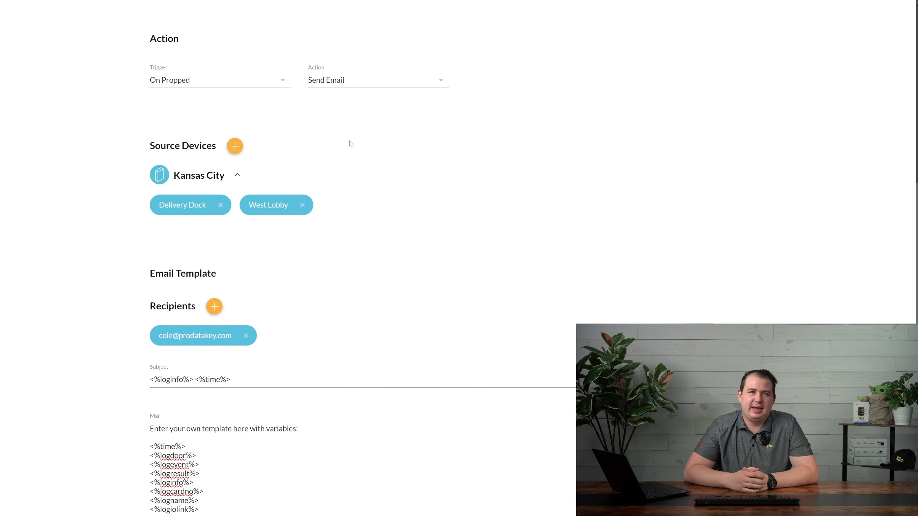
{"action": "scroll", "coordinate": [349, 144], "scroll_direction": "up", "scroll_amount": 2}
Try the Do Not Disturb action with an empty Dwell field, then switch the action to Force Toggle
{"action": "left_click", "coordinate": [346, 152]}
{"action": "left_click", "coordinate": [339, 182]}
{"action": "scroll", "coordinate": [372, 223], "scroll_direction": "up", "scroll_amount": 1}
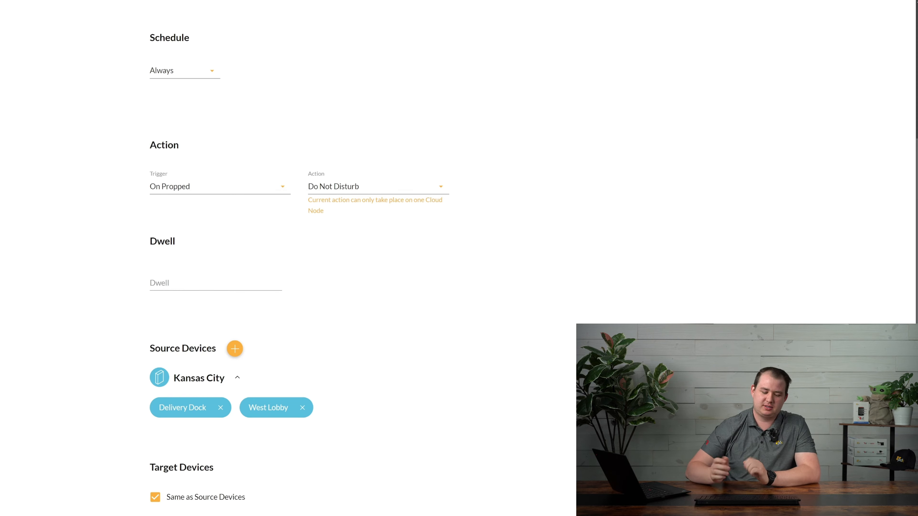
{"action": "left_click", "coordinate": [216, 284]}
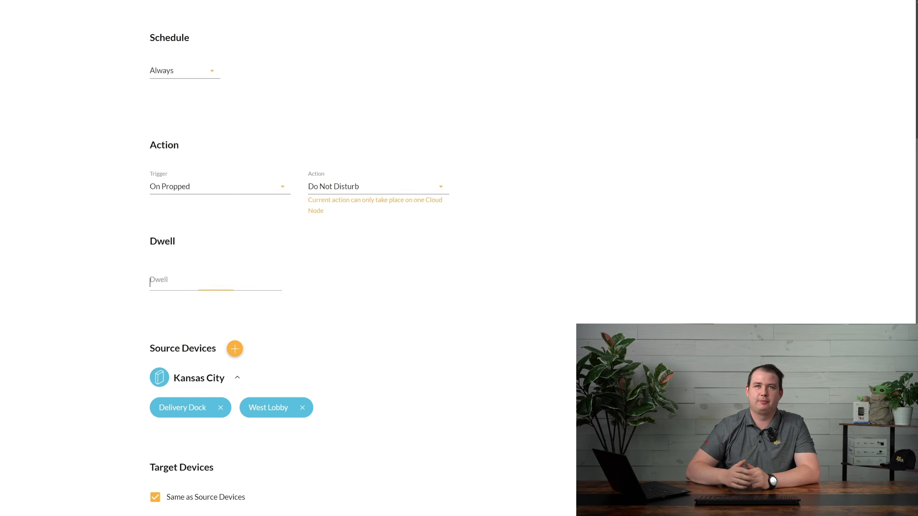
{"action": "left_click", "coordinate": [388, 295]}
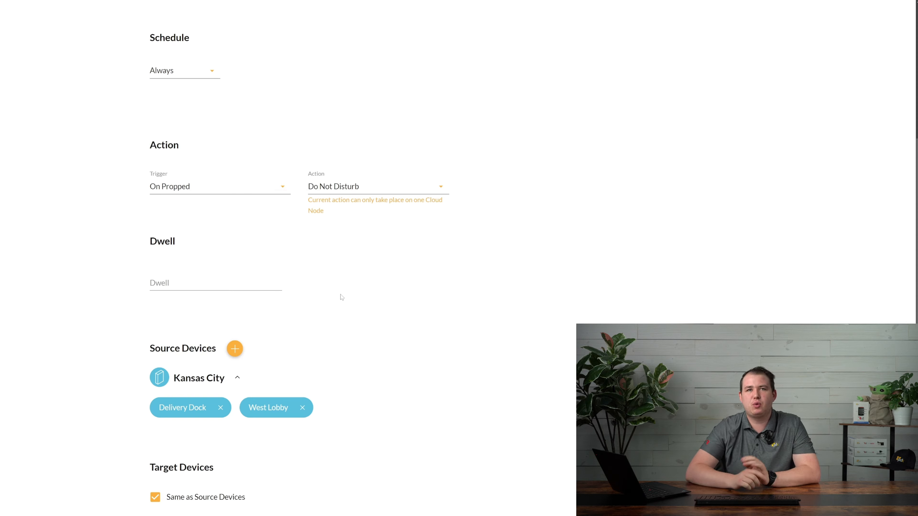
{"action": "left_click", "coordinate": [360, 190]}
{"action": "left_click", "coordinate": [343, 243]}
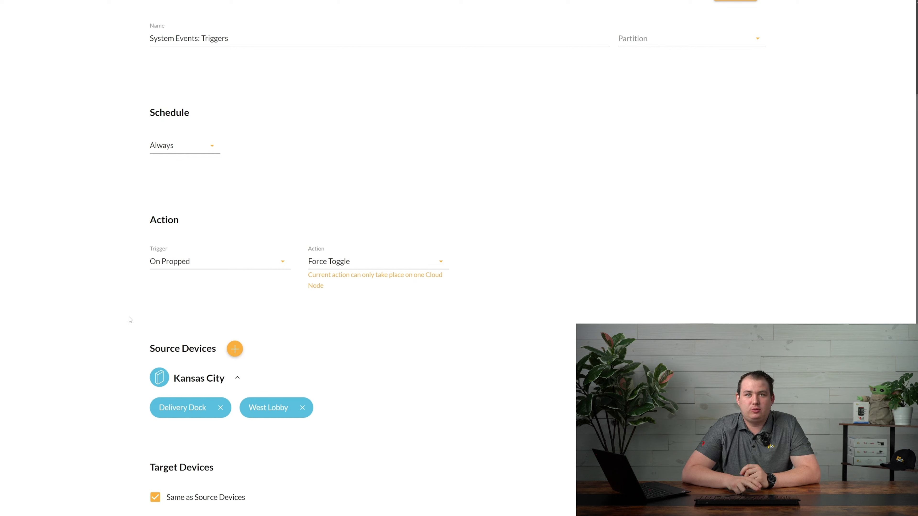
Try the Force Open, Force Close and Lockdown On actions in turn
{"action": "left_click", "coordinate": [349, 262]}
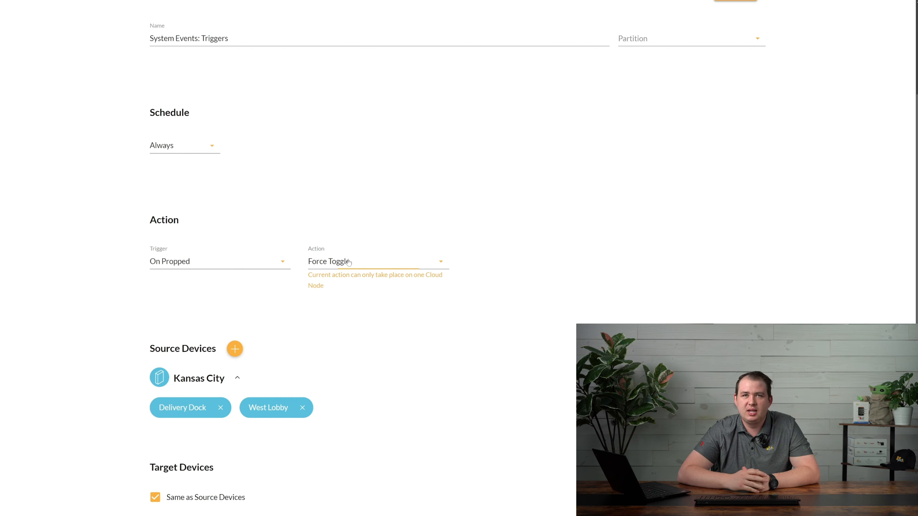
{"action": "left_click", "coordinate": [340, 346]}
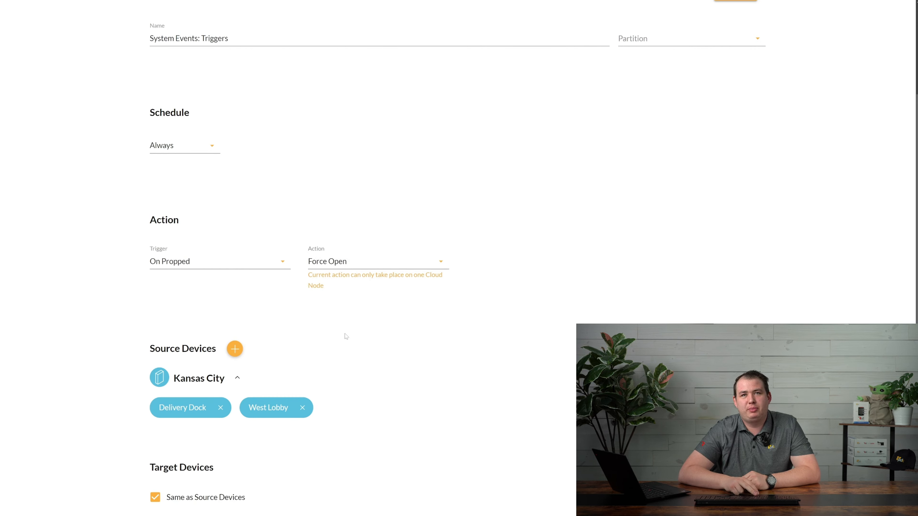
{"action": "left_click", "coordinate": [353, 266]}
{"action": "left_click", "coordinate": [358, 345]}
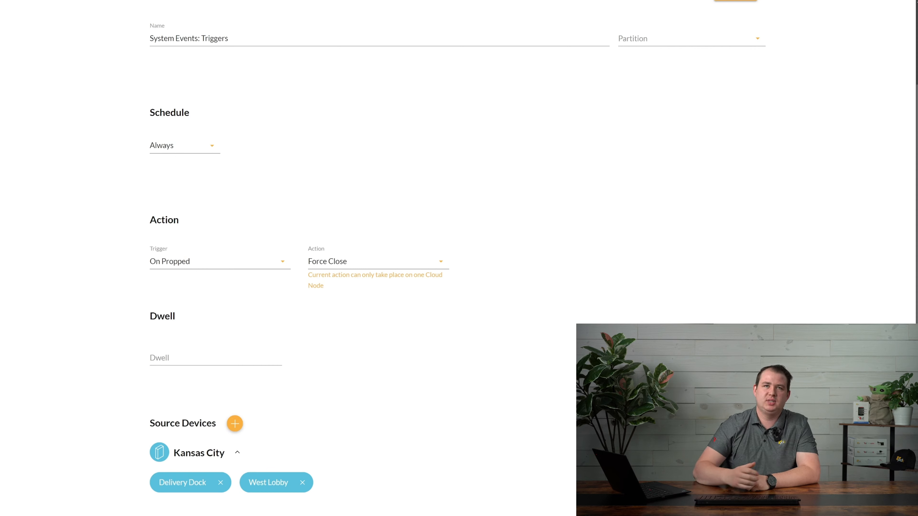
{"action": "left_click", "coordinate": [378, 263]}
{"action": "left_click", "coordinate": [360, 347]}
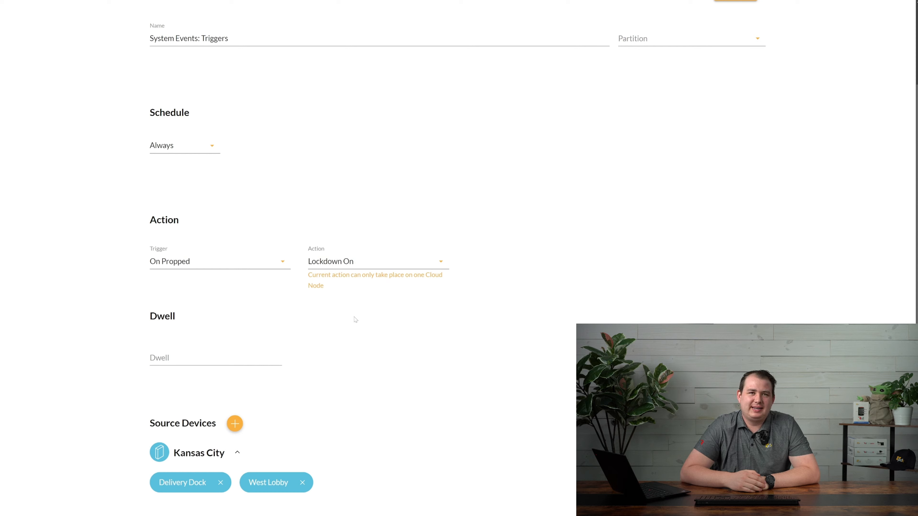
Try Lockdown Off and Open, then settle on the Close action with a 00:00:01 delay
{"action": "left_click", "coordinate": [362, 266]}
{"action": "left_click", "coordinate": [363, 348]}
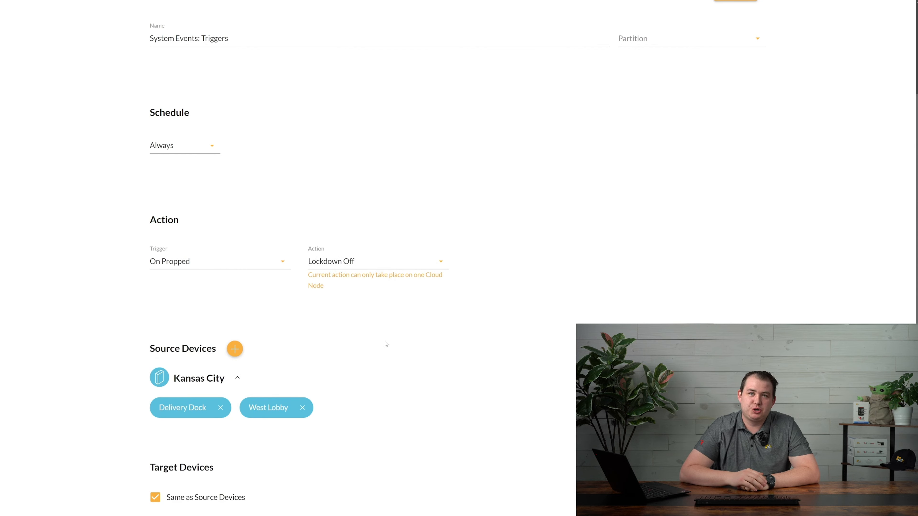
{"action": "left_click", "coordinate": [390, 266]}
{"action": "left_click", "coordinate": [348, 352]}
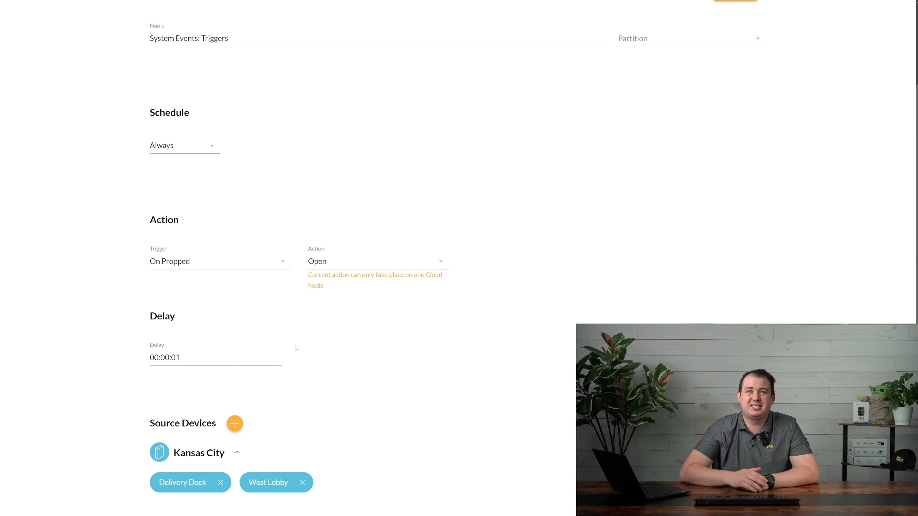
{"action": "left_click", "coordinate": [366, 264]}
{"action": "left_click", "coordinate": [348, 348]}
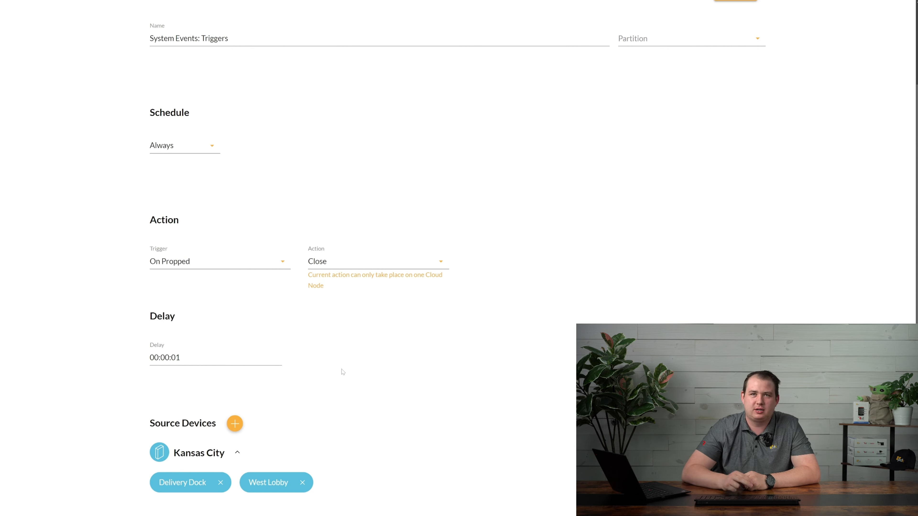
Switch the action to Open/Close and check its Delay 00:00:00 and Dwell 00:00:01 values
{"action": "left_click", "coordinate": [347, 261]}
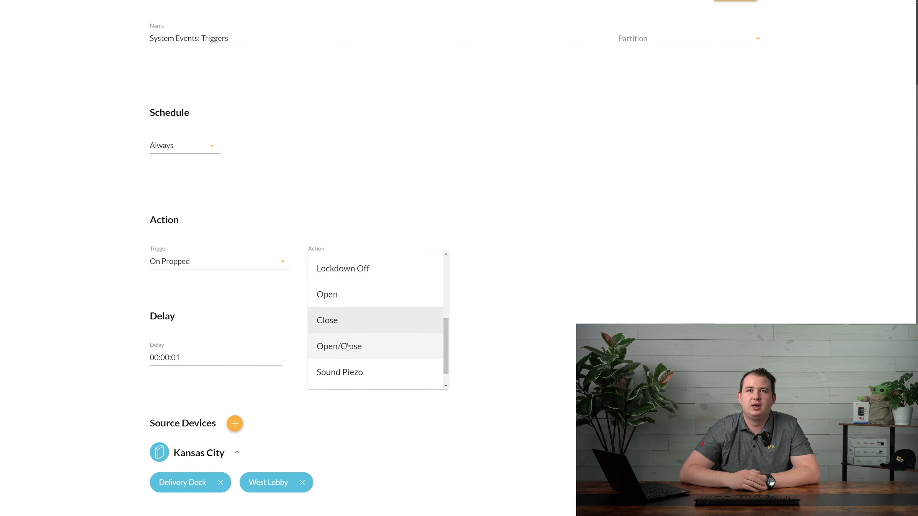
{"action": "left_click", "coordinate": [345, 345]}
{"action": "left_click_drag", "start_coordinate": [180, 358], "coordinate": [134, 362]}
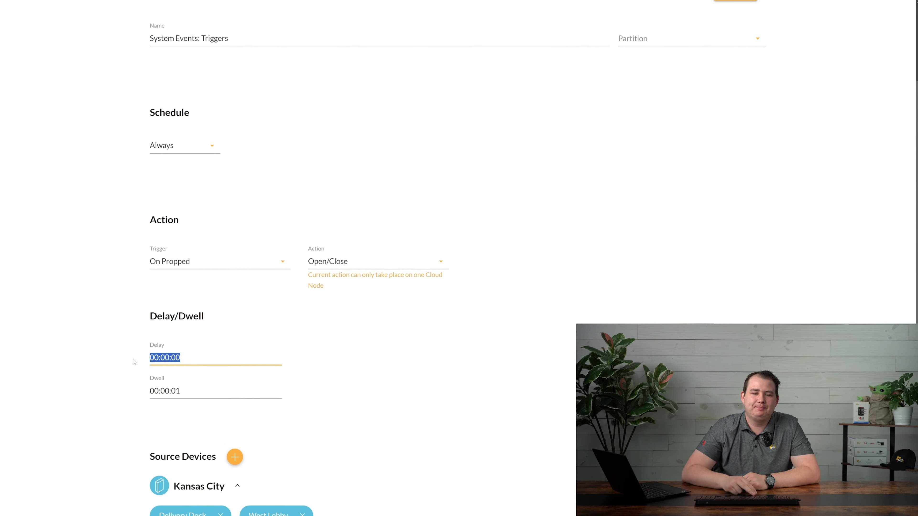
{"action": "left_click_drag", "start_coordinate": [181, 392], "coordinate": [135, 396]}
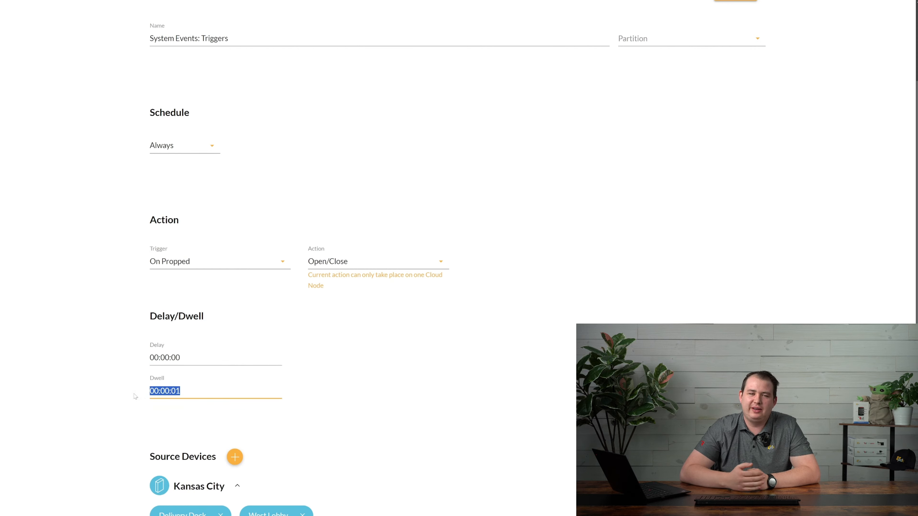
{"action": "left_click", "coordinate": [306, 387]}
{"action": "left_click", "coordinate": [345, 262]}
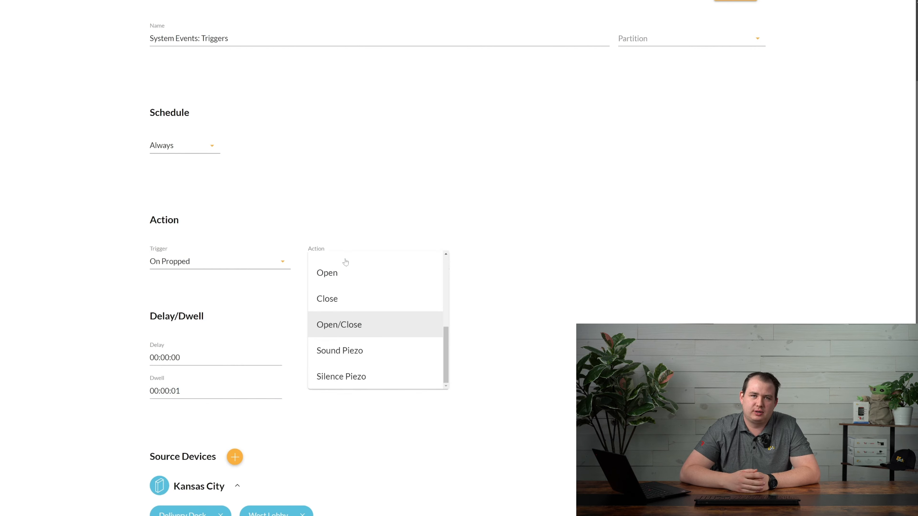
Choose the Sound Piezo action and set its Piezo preset to Custom
{"action": "left_click", "coordinate": [358, 356]}
{"action": "scroll", "coordinate": [328, 361], "scroll_direction": "down", "scroll_amount": 2}
{"action": "scroll", "coordinate": [328, 362], "scroll_direction": "down", "scroll_amount": 2}
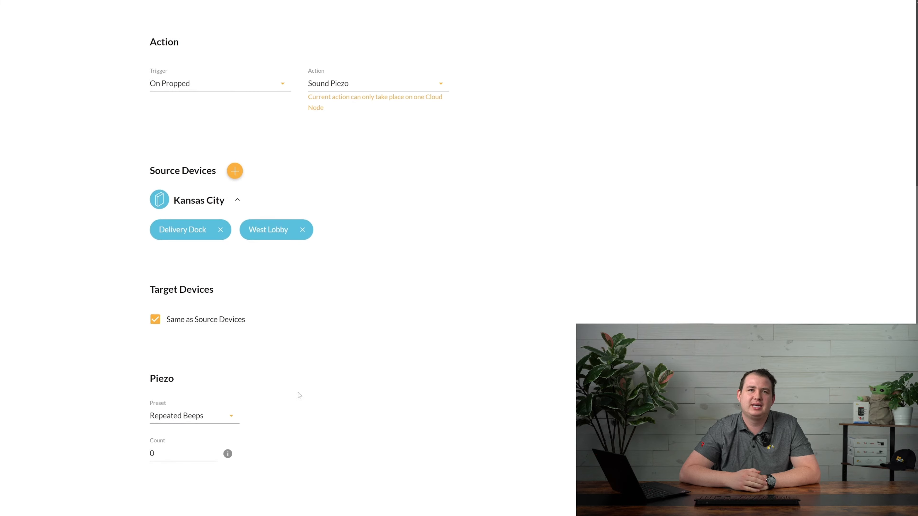
{"action": "left_click", "coordinate": [231, 419]}
{"action": "left_click", "coordinate": [183, 304]}
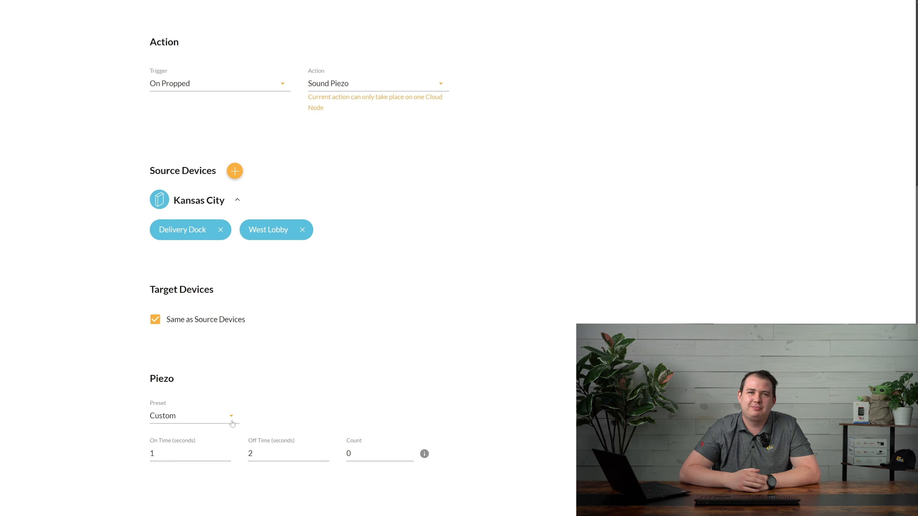
Change the action to Silence Piezo instead
{"action": "left_click", "coordinate": [358, 87]}
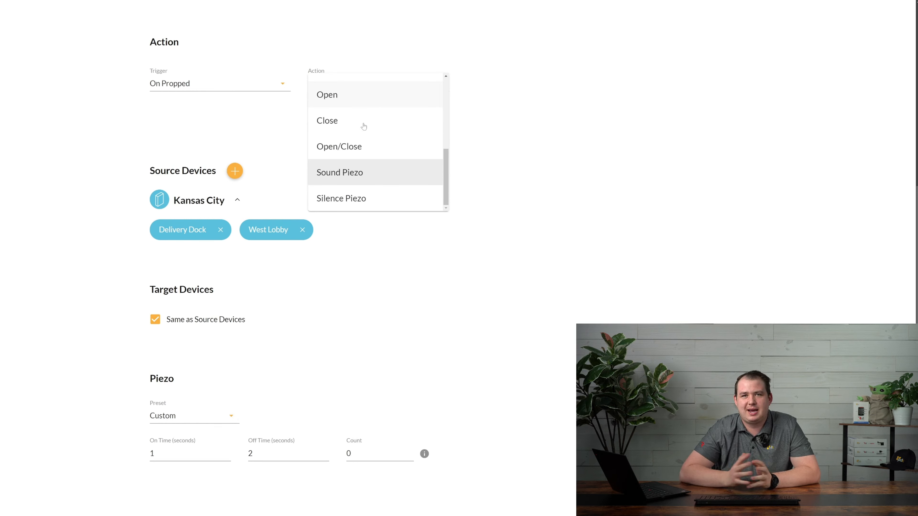
{"action": "left_click", "coordinate": [341, 198]}
{"action": "scroll", "coordinate": [332, 303], "scroll_direction": "up", "scroll_amount": 5}
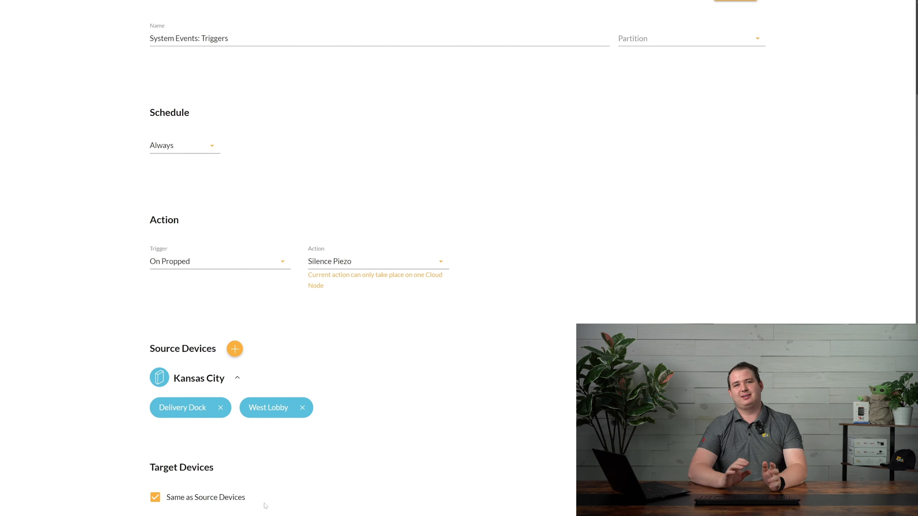
{"action": "left_click", "coordinate": [235, 348]}
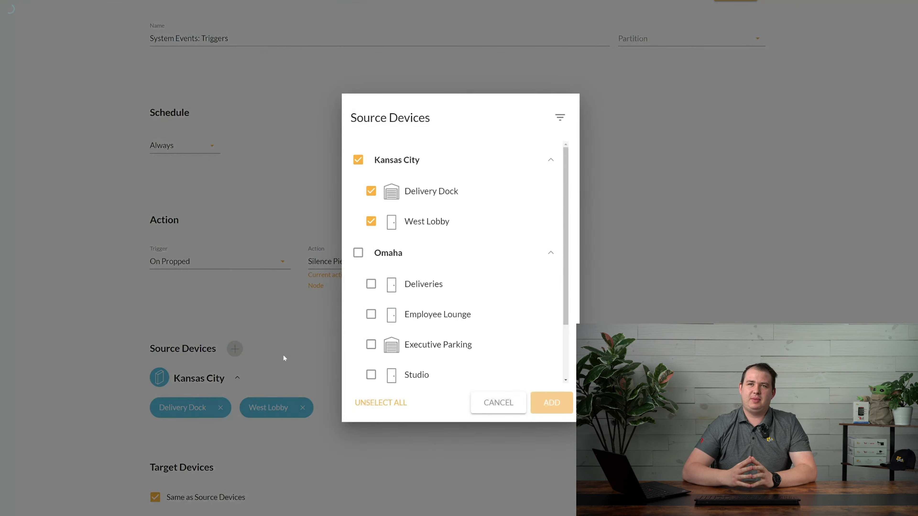
{"action": "scroll", "coordinate": [393, 357], "scroll_direction": "down", "scroll_amount": 2}
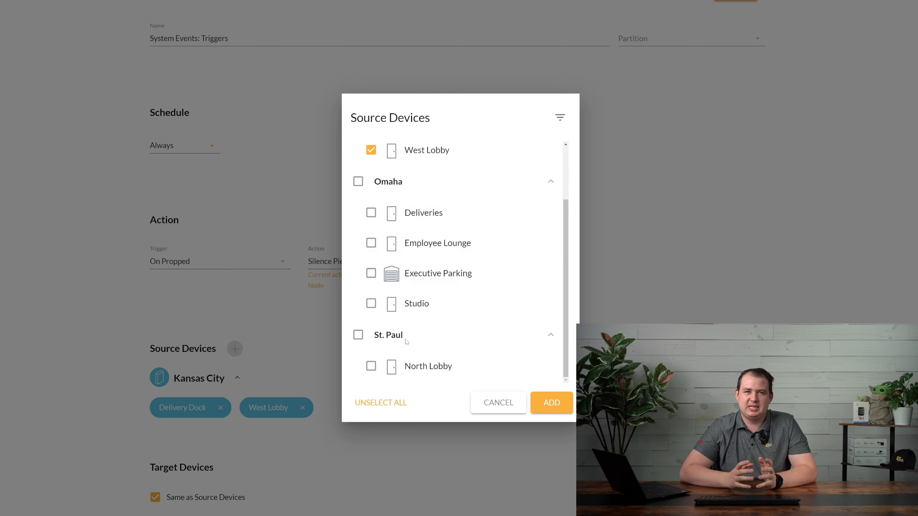
{"action": "left_click", "coordinate": [498, 402]}
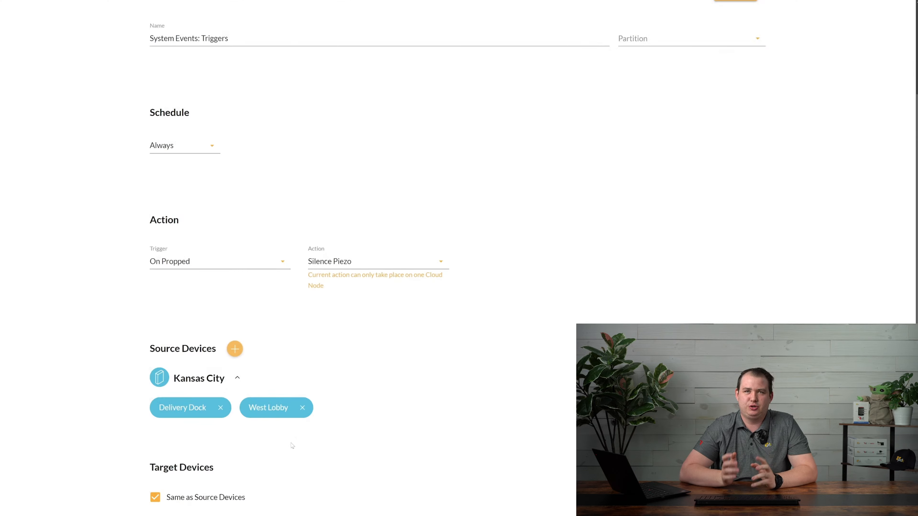
{"action": "left_click", "coordinate": [155, 498]}
{"action": "left_click", "coordinate": [235, 349]}
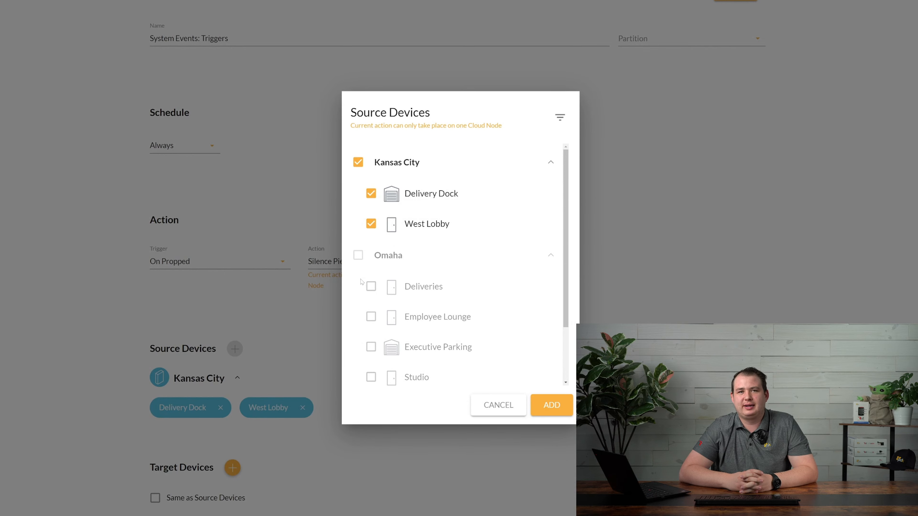
{"action": "left_click", "coordinate": [498, 405]}
{"action": "scroll", "coordinate": [220, 455], "scroll_direction": "down", "scroll_amount": 1}
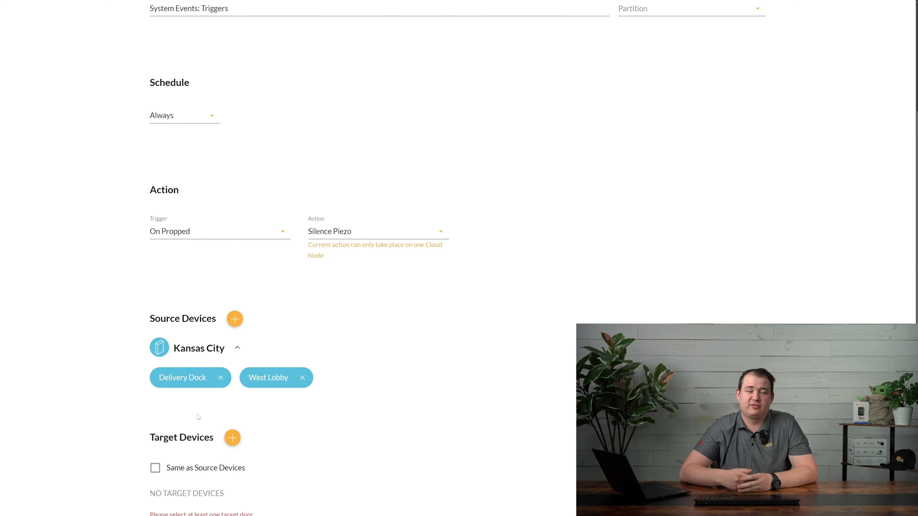
{"action": "left_click", "coordinate": [233, 426]}
{"action": "left_click", "coordinate": [449, 166]}
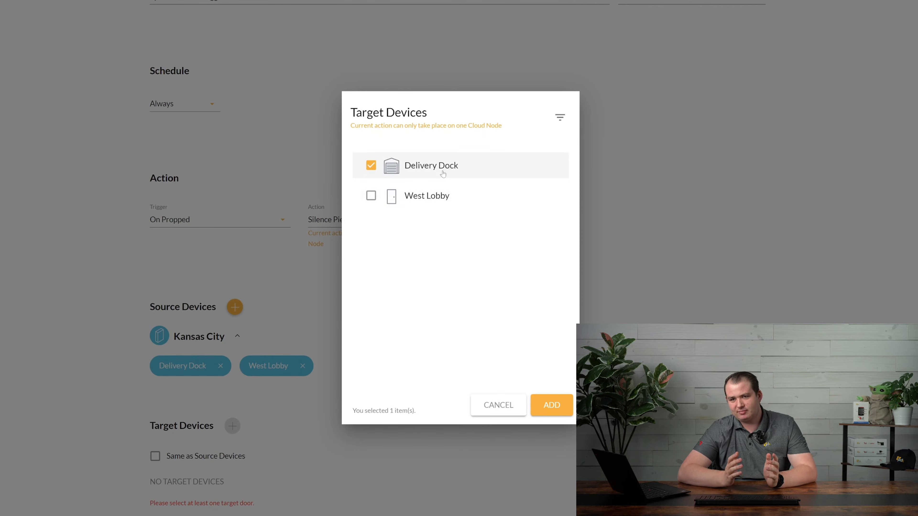
{"action": "left_click", "coordinate": [438, 189]}
{"action": "left_click", "coordinate": [436, 175]}
{"action": "left_click", "coordinate": [434, 199]}
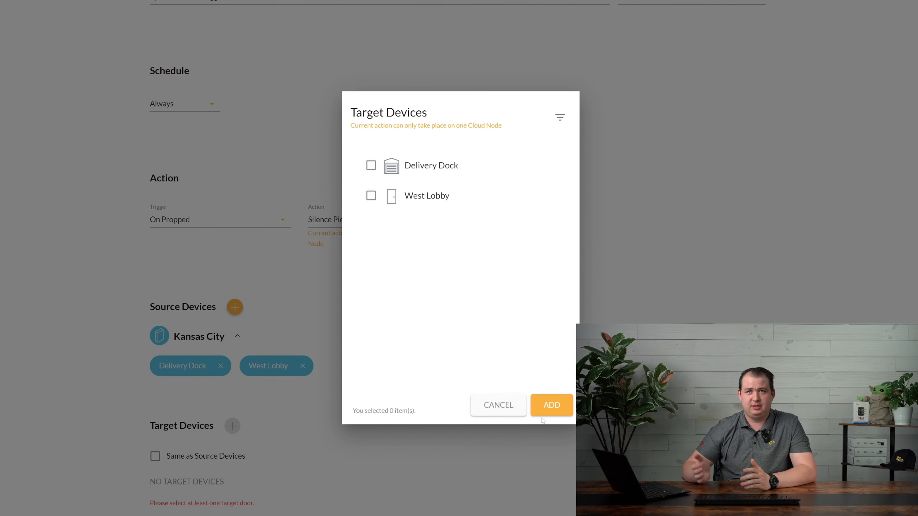
{"action": "left_click", "coordinate": [520, 407]}
{"action": "left_click", "coordinate": [155, 456]}
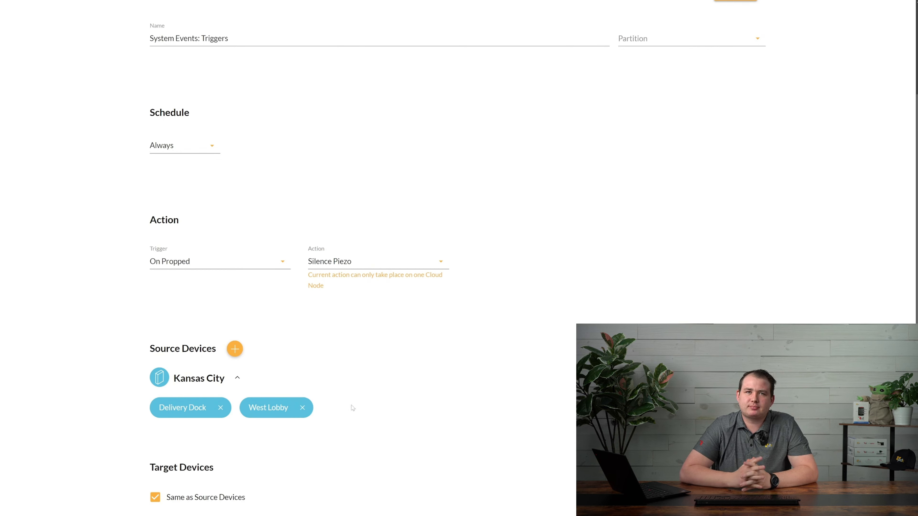
{"action": "scroll", "coordinate": [351, 408], "scroll_direction": "up", "scroll_amount": 3}
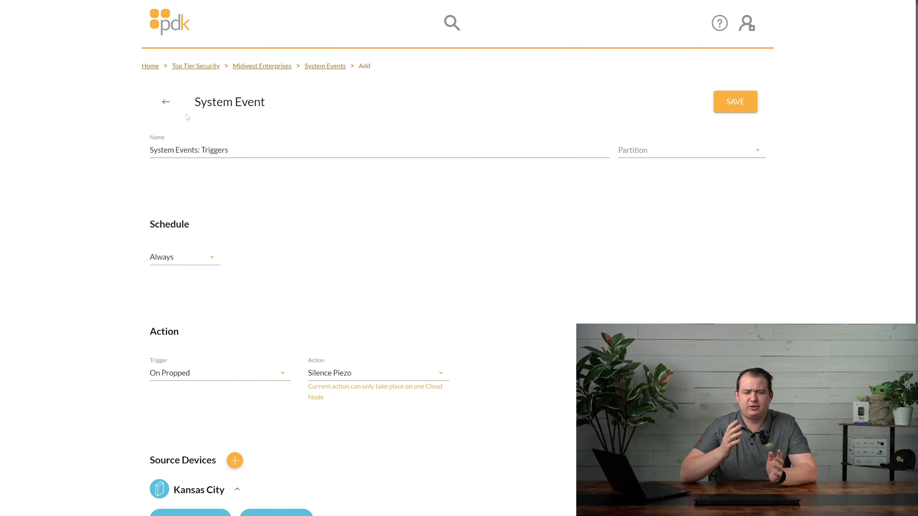
Go from Midwest Enterprises through Groups to the empty Group Events group page
{"action": "left_click_drag", "start_coordinate": [191, 105], "coordinate": [263, 103]}
{"action": "left_click", "coordinate": [284, 101]}
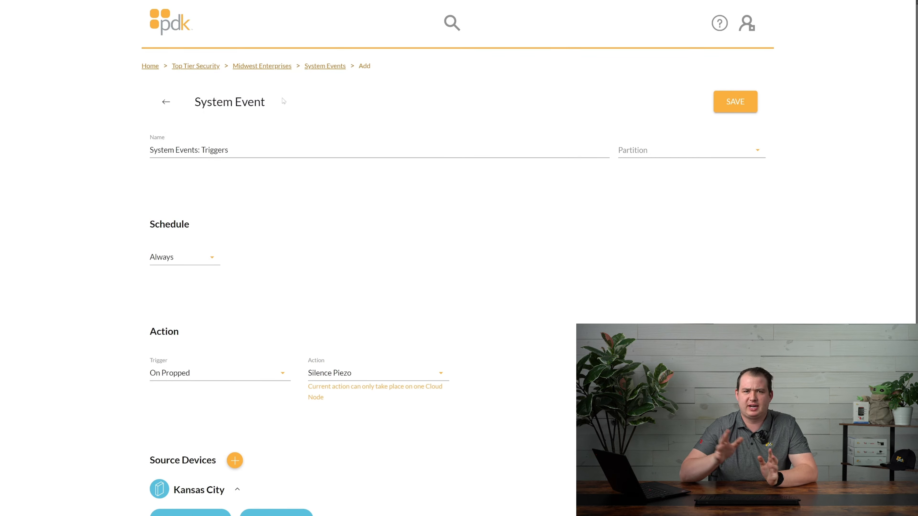
{"action": "left_click", "coordinate": [259, 67]}
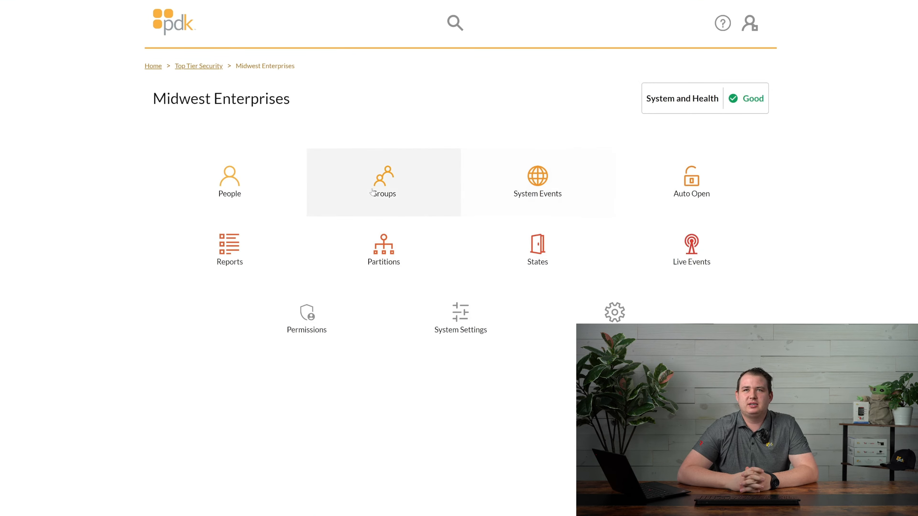
{"action": "left_click", "coordinate": [390, 208]}
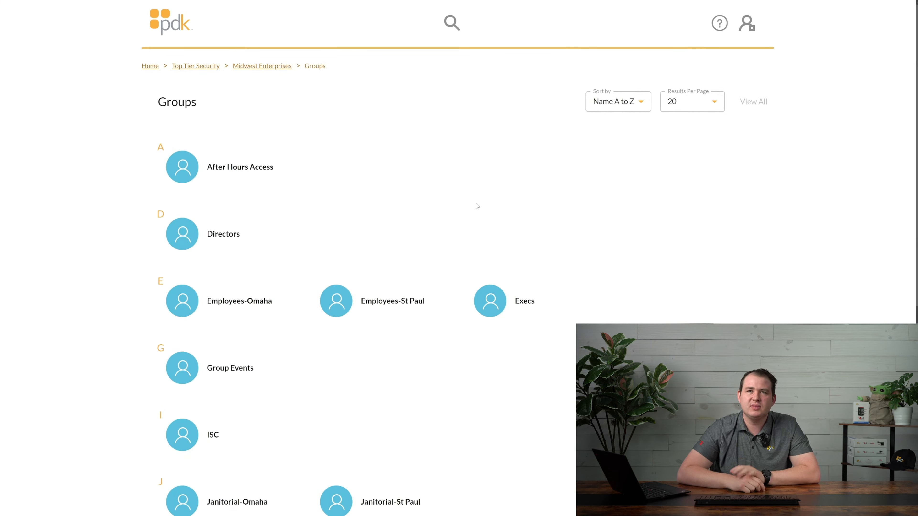
{"action": "mouse_move", "coordinate": [261, 386]}
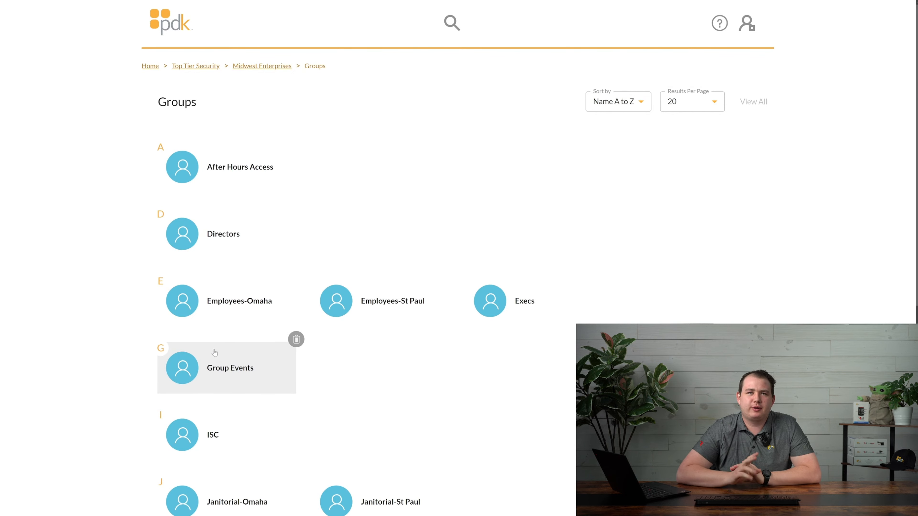
{"action": "left_click", "coordinate": [240, 371]}
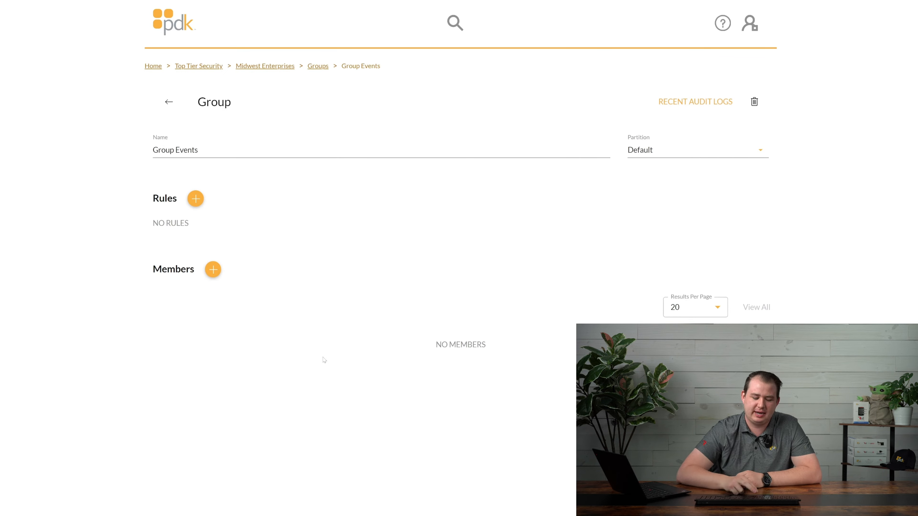
Add a new event rule named 'Group Events: Similar to System Events, but Different'
{"action": "left_click", "coordinate": [196, 199]}
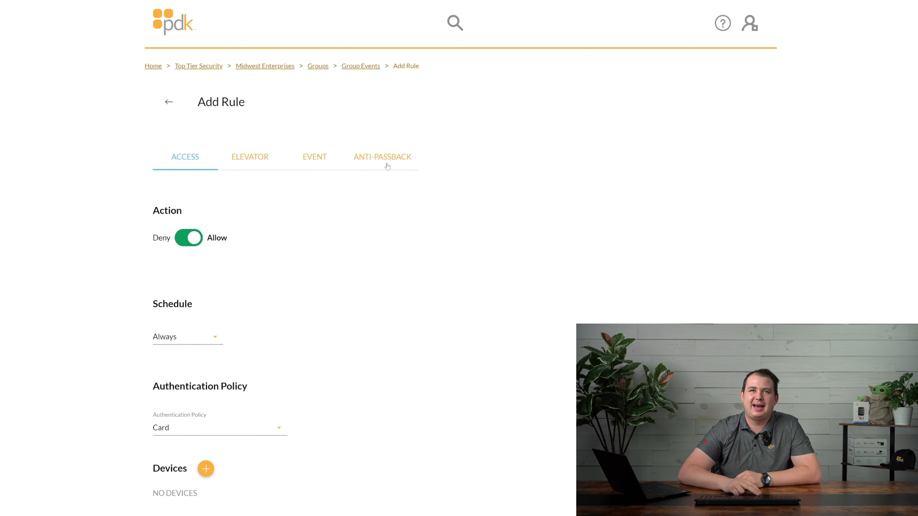
{"action": "left_click", "coordinate": [315, 161]}
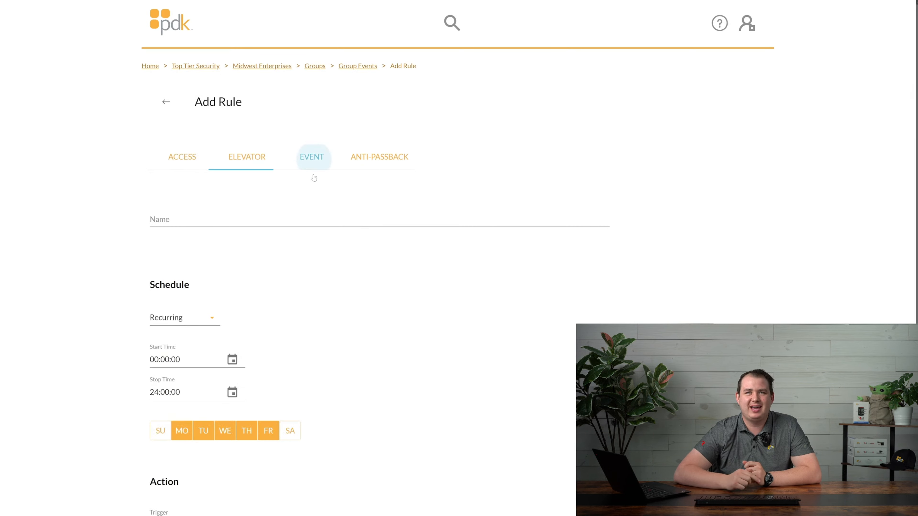
{"action": "left_click", "coordinate": [197, 220]}
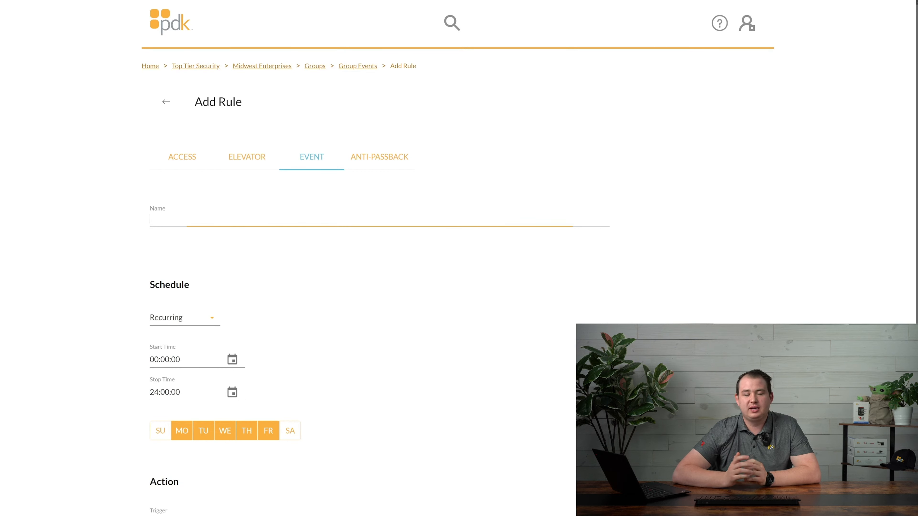
{"action": "type", "text": "Group Events"}
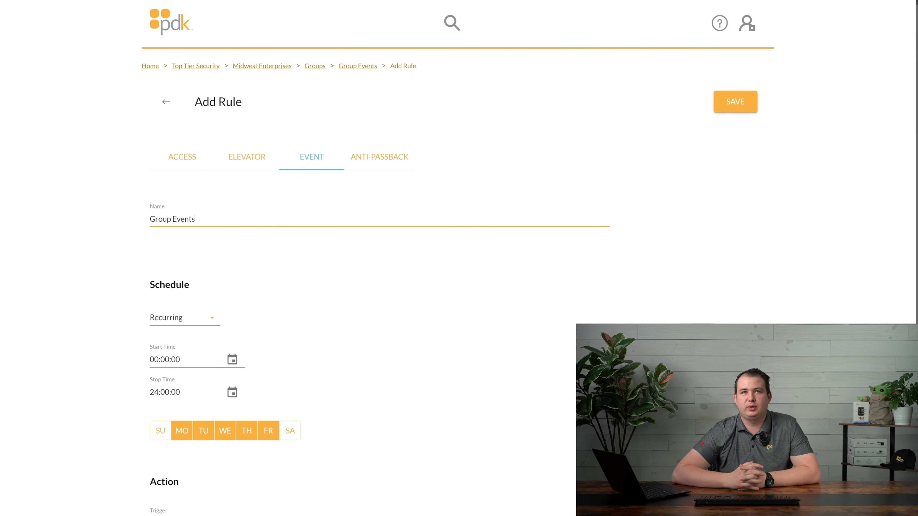
{"action": "type", "text": ": Similar to "}
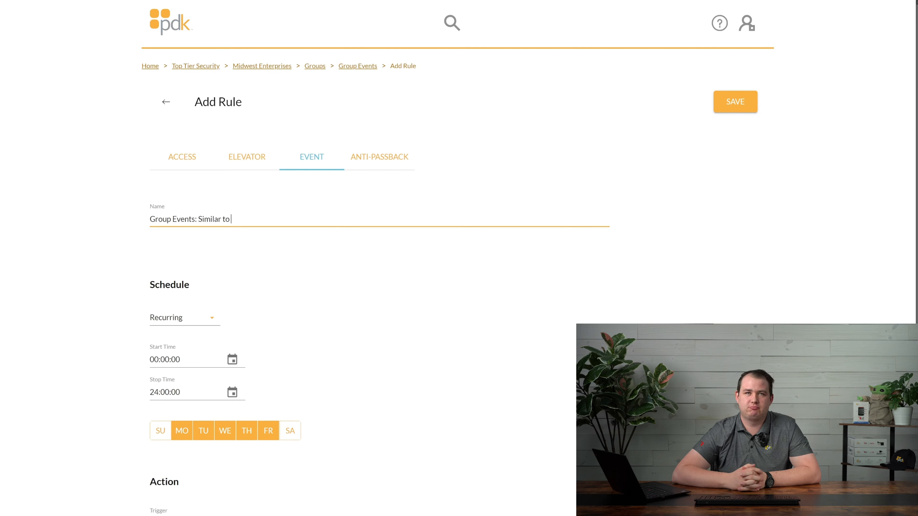
{"action": "type", "text": "System Events, b"}
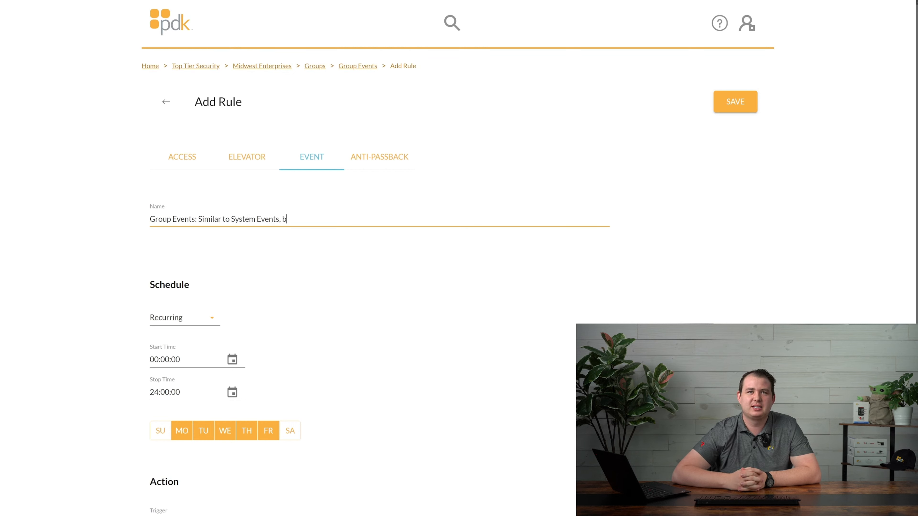
{"action": "type", "text": "ut Different"}
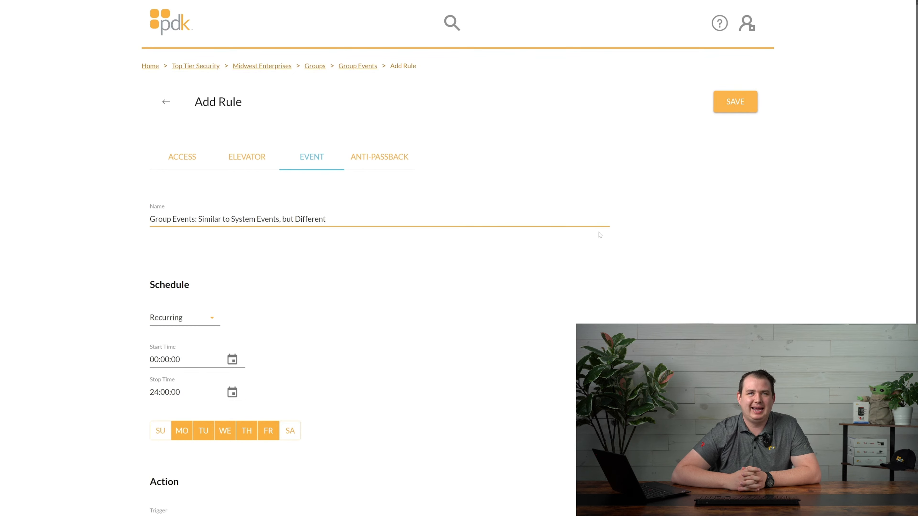
{"action": "scroll", "coordinate": [347, 320], "scroll_direction": "down", "scroll_amount": 2}
Set the rule's schedule to Always and look through the trigger options
{"action": "left_click", "coordinate": [193, 239]}
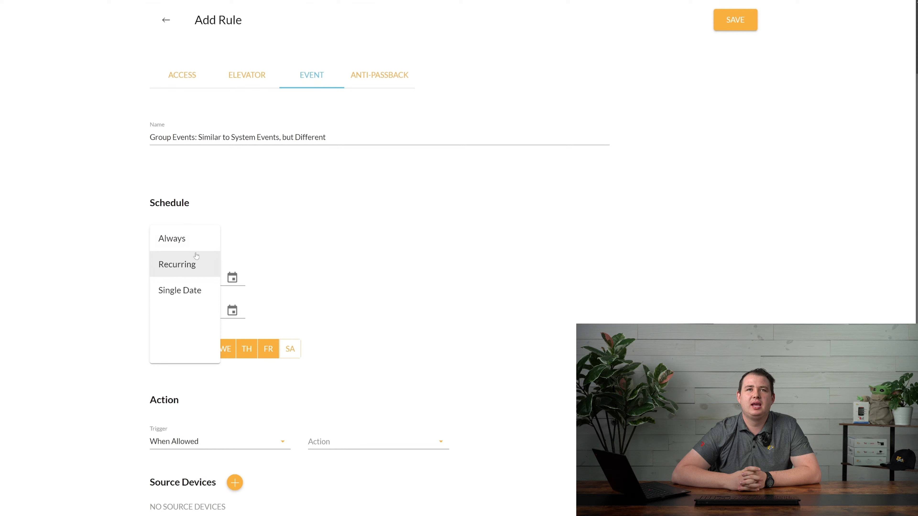
{"action": "left_click", "coordinate": [185, 239]}
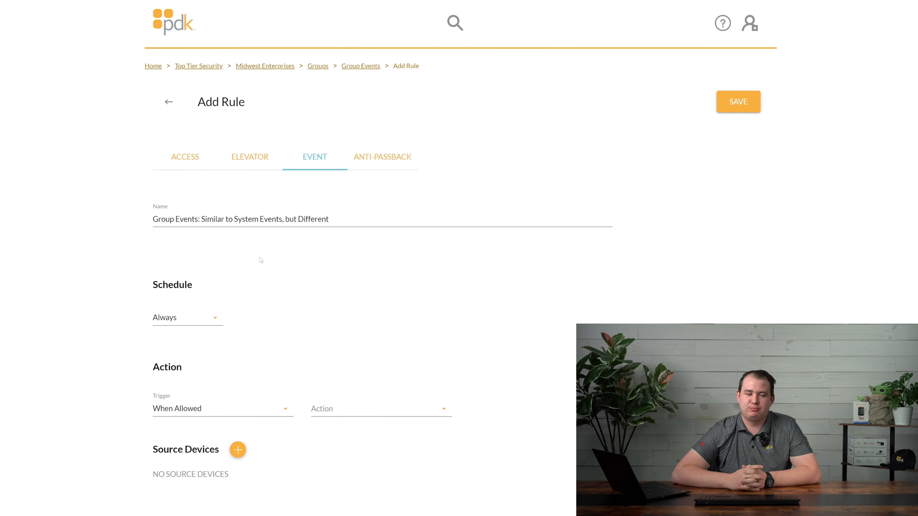
{"action": "left_click", "coordinate": [202, 415]}
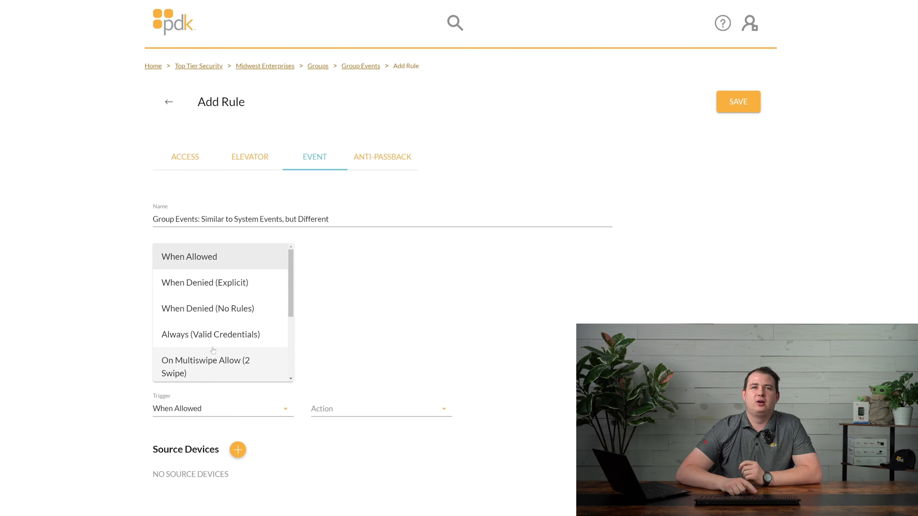
{"action": "scroll", "coordinate": [215, 374], "scroll_direction": "down", "scroll_amount": 3}
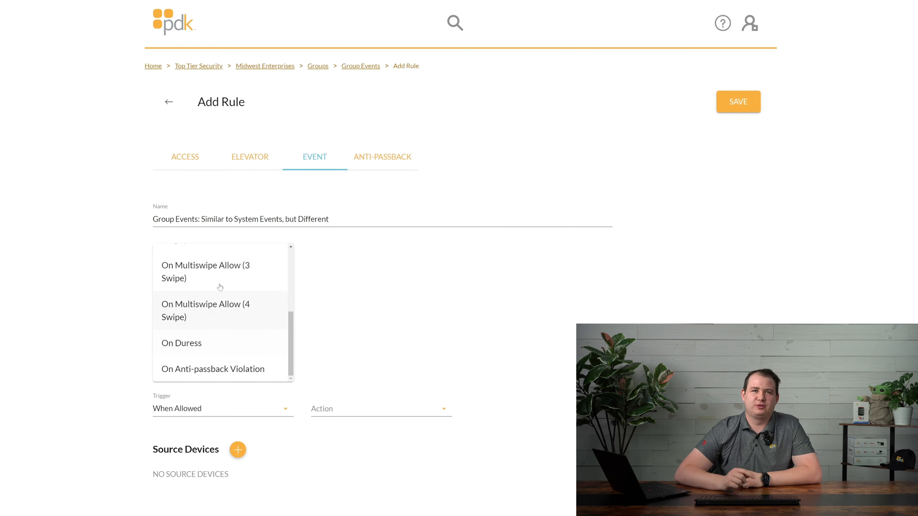
{"action": "scroll", "coordinate": [220, 285], "scroll_direction": "up", "scroll_amount": 5}
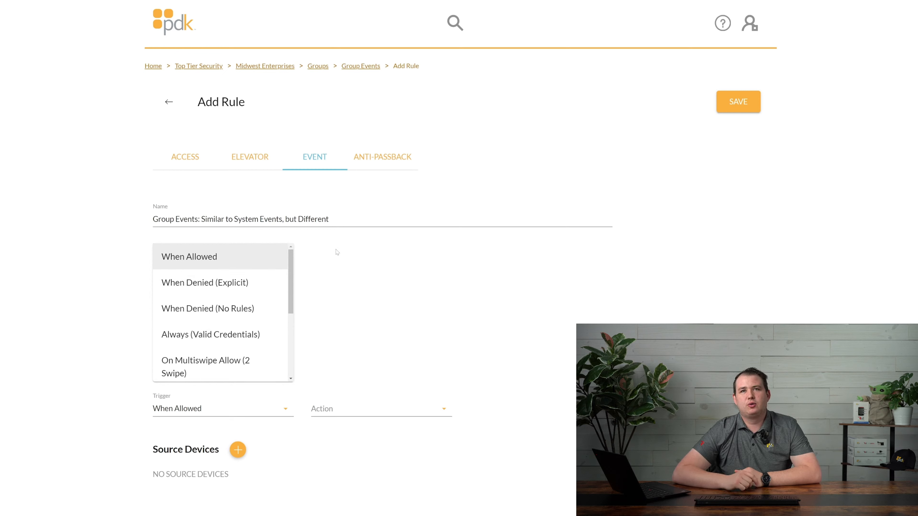
Rename the rule to 'Group Events: Triggers' and keep the When Allowed trigger
{"action": "left_click_drag", "start_coordinate": [331, 219], "coordinate": [201, 219]}
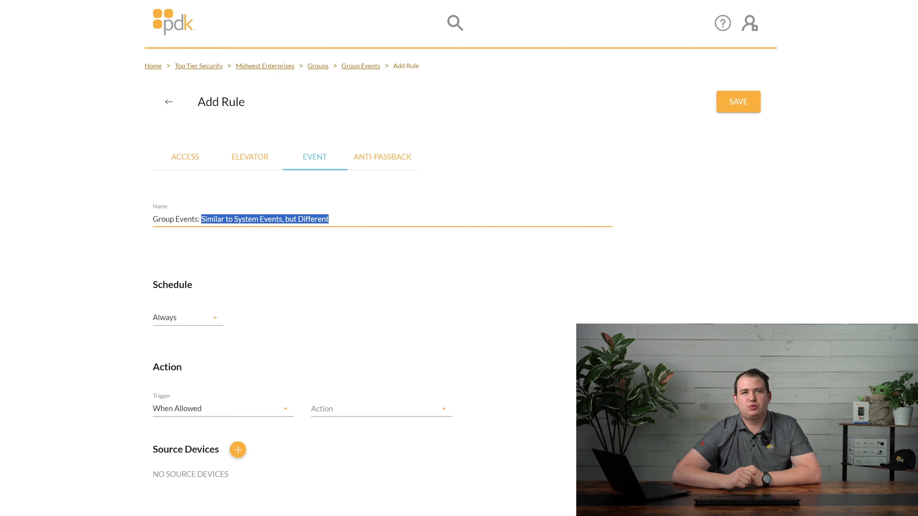
{"action": "type", "text": "Triggers"}
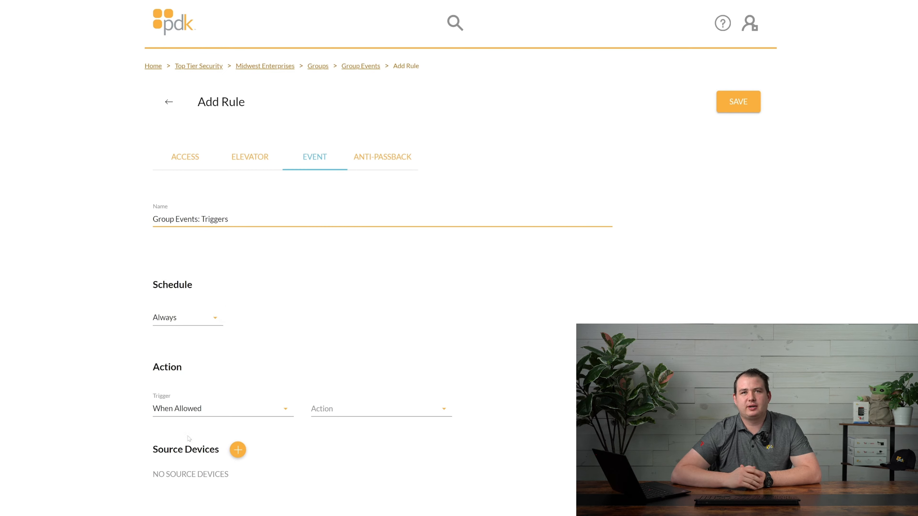
{"action": "left_click", "coordinate": [203, 415]}
{"action": "left_click", "coordinate": [197, 261]}
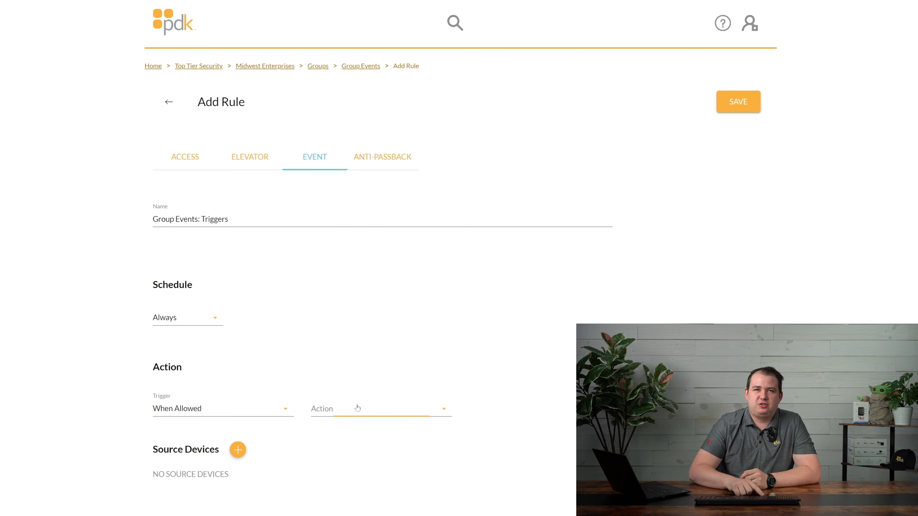
Set the action to Send Email and replace the mail body with 'Same variables. same template - customizable'
{"action": "left_click", "coordinate": [357, 408]}
{"action": "left_click", "coordinate": [336, 257]}
{"action": "scroll", "coordinate": [300, 302], "scroll_direction": "down", "scroll_amount": 3}
{"action": "scroll", "coordinate": [282, 303], "scroll_direction": "down", "scroll_amount": 3}
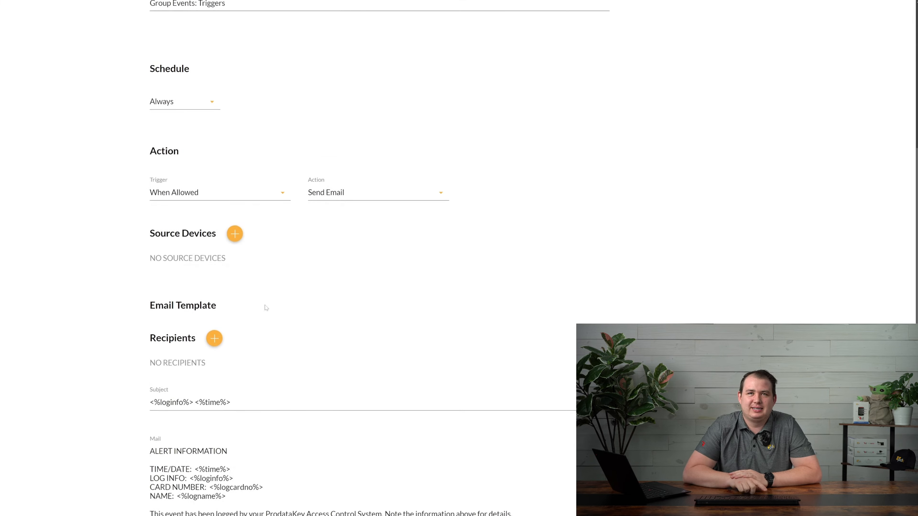
{"action": "scroll", "coordinate": [257, 432], "scroll_direction": "down", "scroll_amount": 1}
{"action": "left_click_drag", "start_coordinate": [363, 496], "coordinate": [142, 430]}
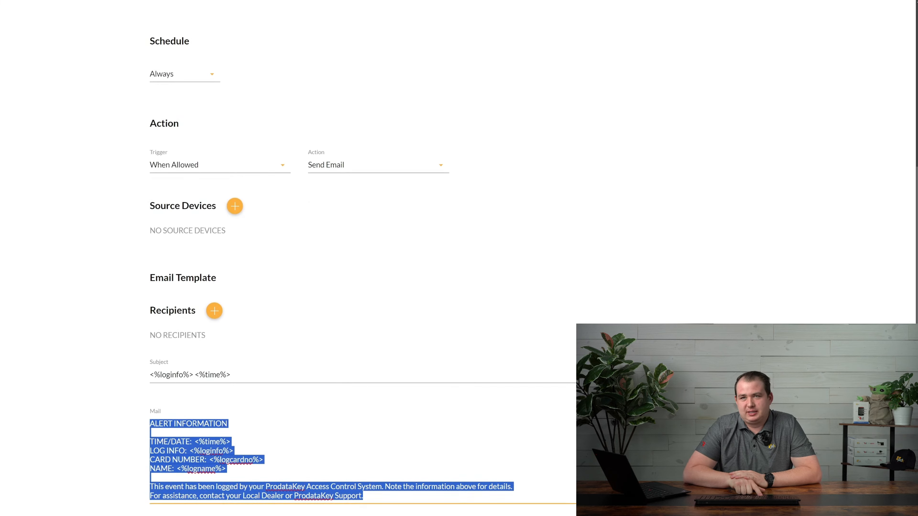
{"action": "type", "text": "Same variables."}
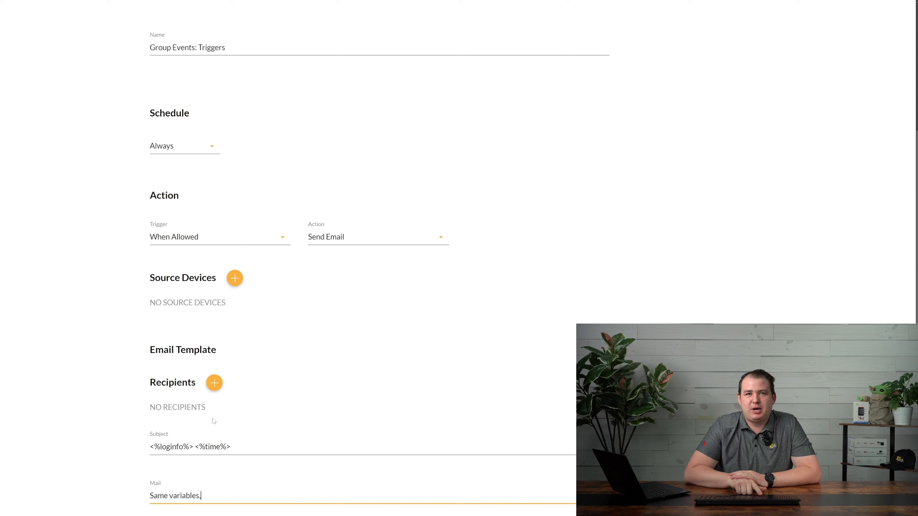
{"action": "type", "text": " same template -"}
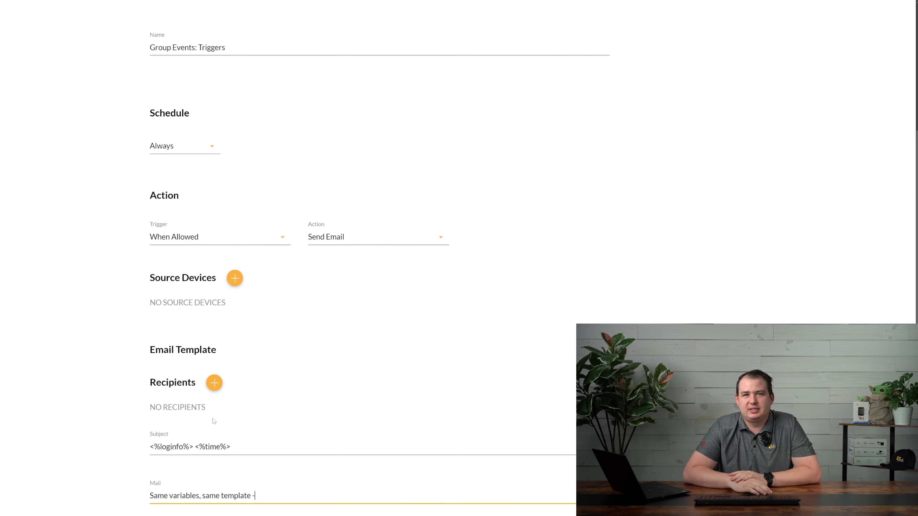
{"action": "type", "text": " customizable"}
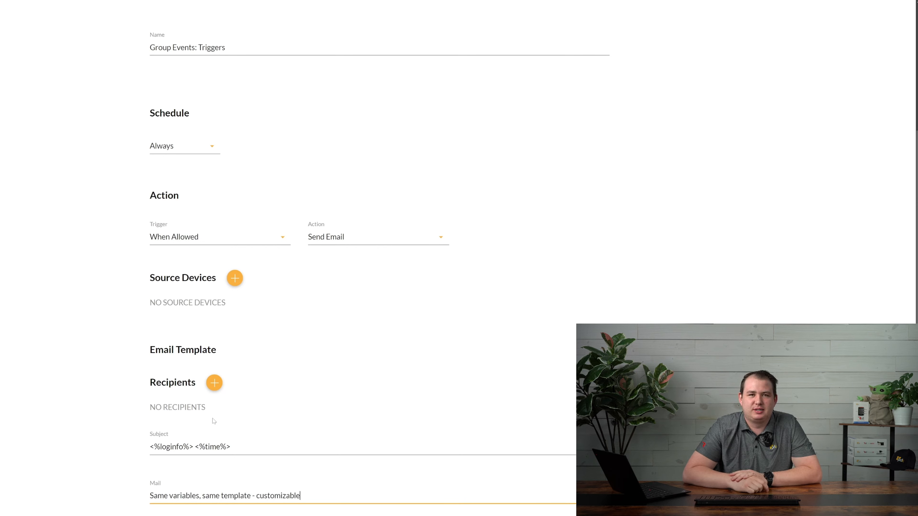
Add the four Omaha doors as source devices and set the trigger to When Denied (Explicit)
{"action": "left_click", "coordinate": [235, 278]}
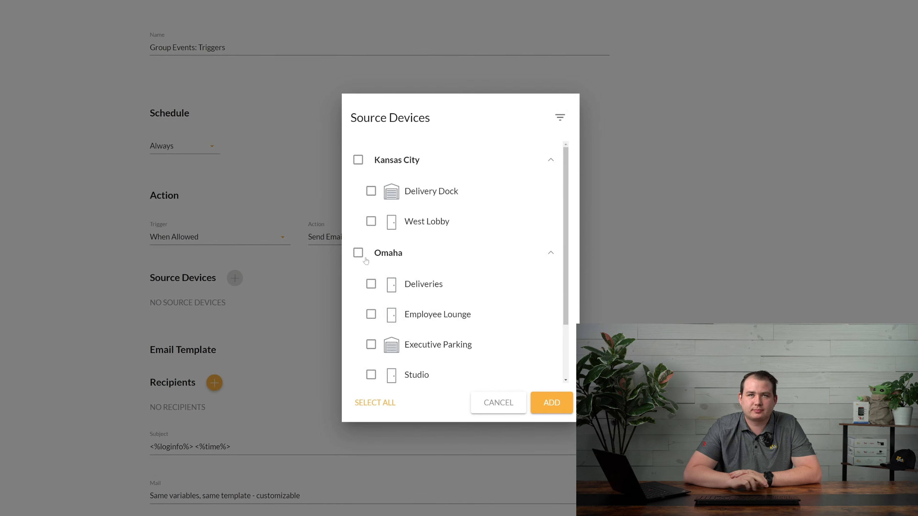
{"action": "left_click", "coordinate": [358, 252]}
{"action": "left_click", "coordinate": [552, 402]}
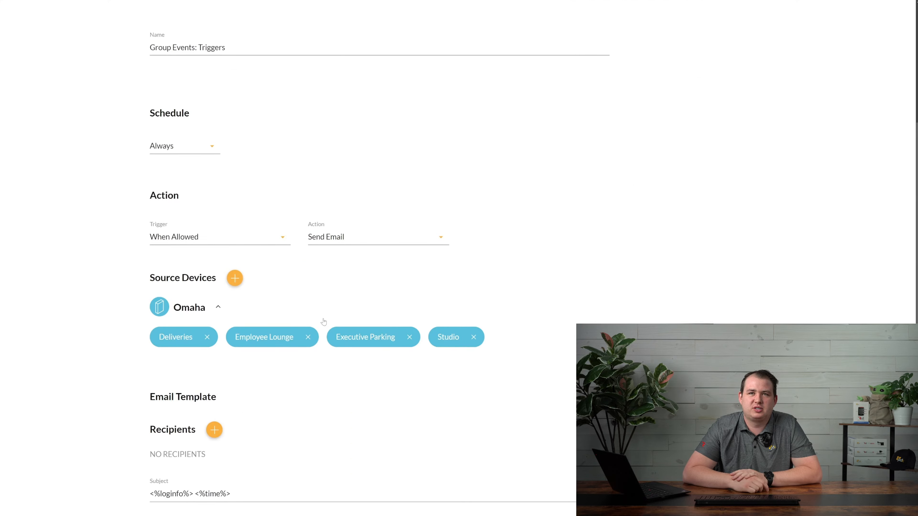
{"action": "scroll", "coordinate": [282, 340], "scroll_direction": "down", "scroll_amount": 1}
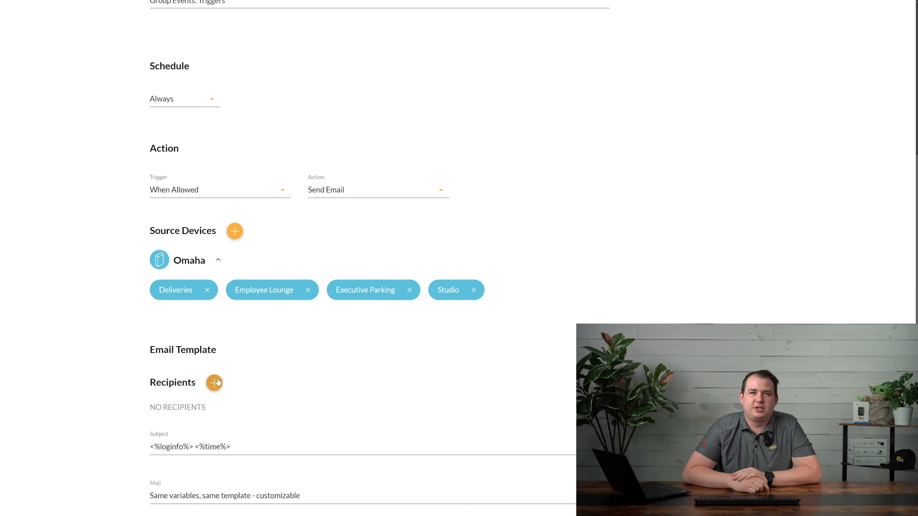
{"action": "left_click", "coordinate": [227, 197]}
{"action": "left_click", "coordinate": [210, 221]}
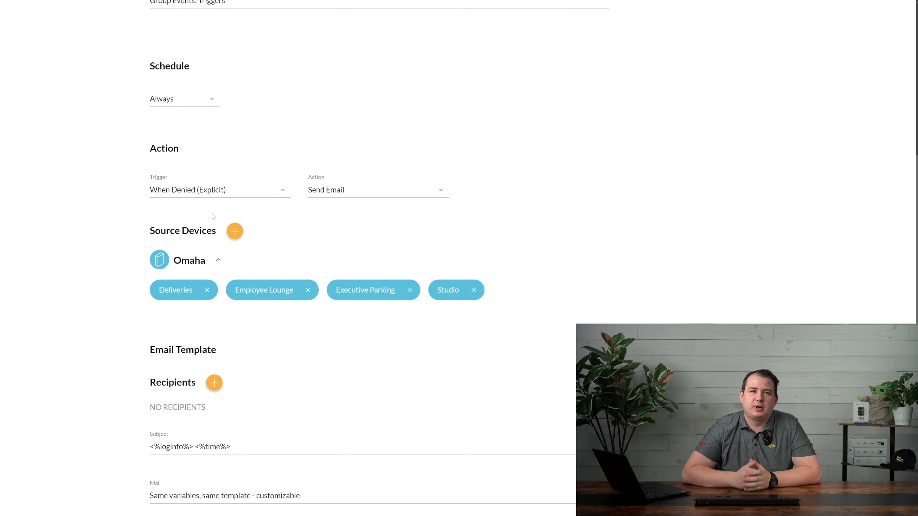
Try the When Denied (No Rules) and Always (Valid Credentials) triggers
{"action": "left_click", "coordinate": [206, 193]}
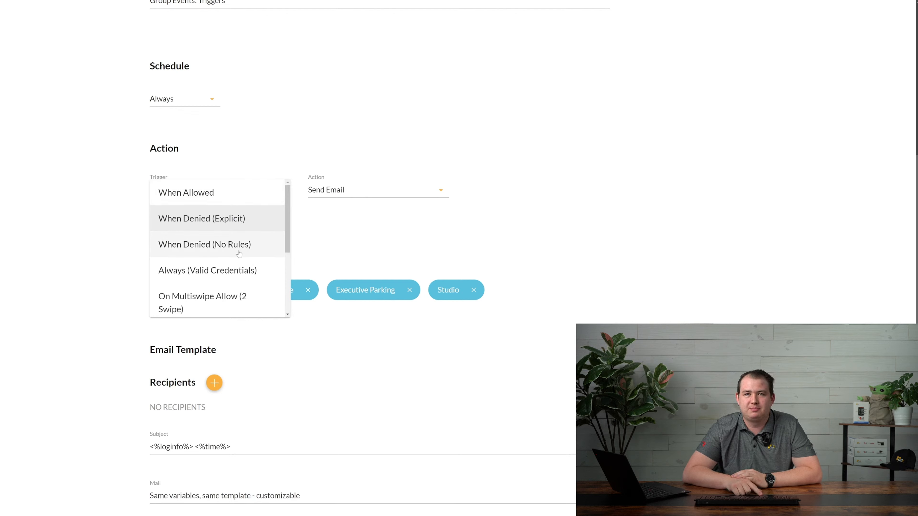
{"action": "left_click", "coordinate": [230, 253]}
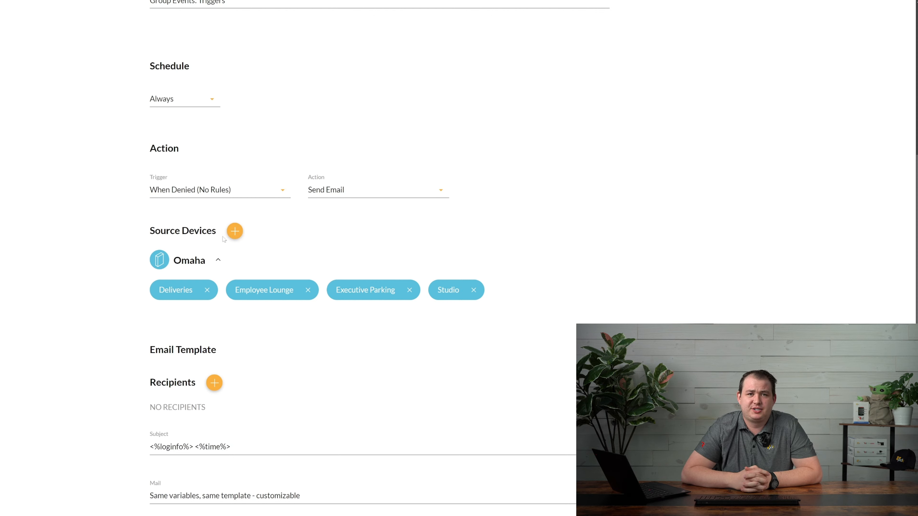
{"action": "left_click", "coordinate": [231, 192]}
{"action": "left_click", "coordinate": [212, 277]}
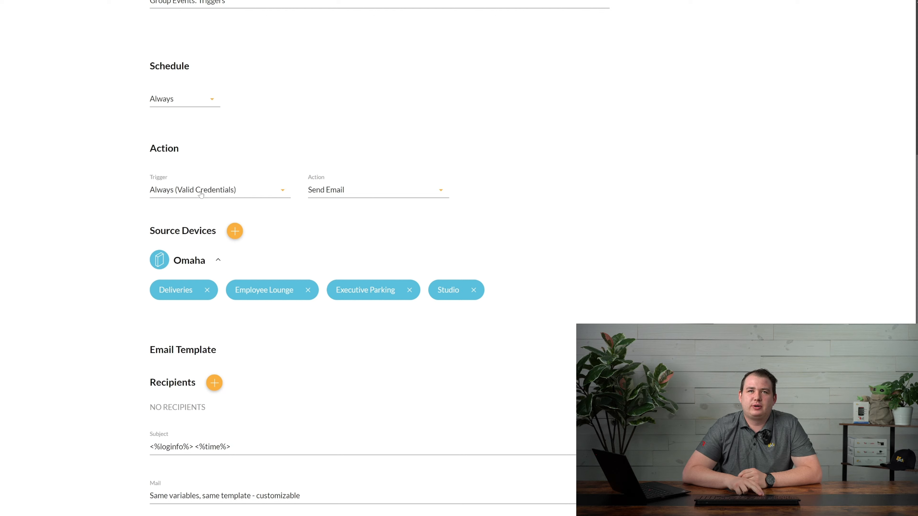
Try the On Multiswipe Allow (3 Swipe) and (4 Swipe) triggers
{"action": "left_click", "coordinate": [211, 192]}
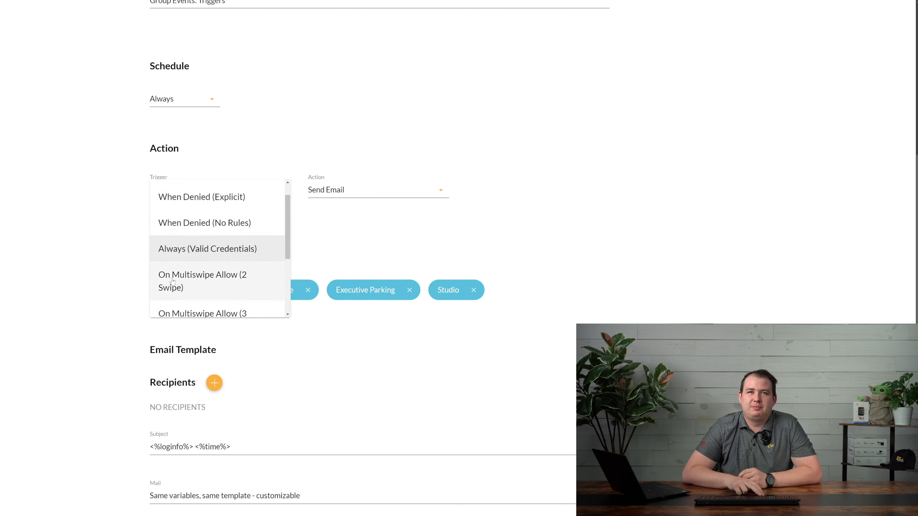
{"action": "scroll", "coordinate": [238, 283], "scroll_direction": "down", "scroll_amount": 2}
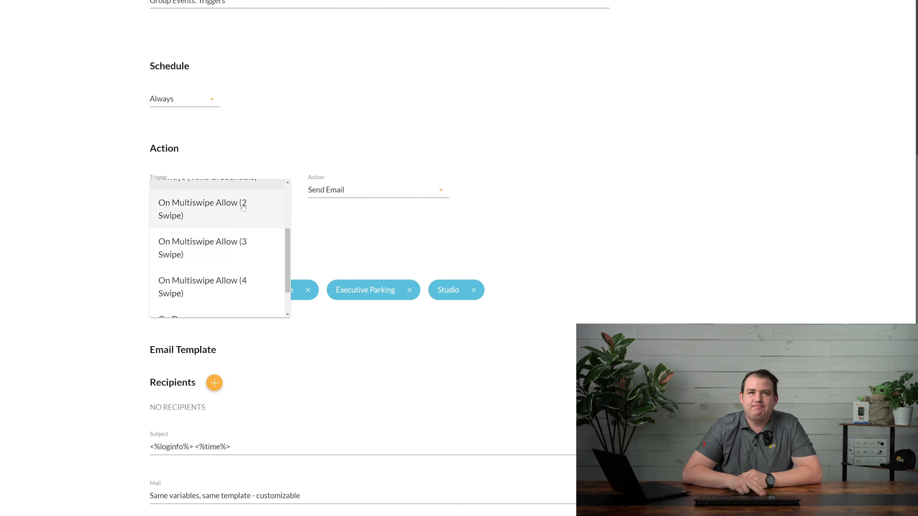
{"action": "scroll", "coordinate": [240, 282], "scroll_direction": "up", "scroll_amount": 1}
{"action": "left_click", "coordinate": [242, 281]}
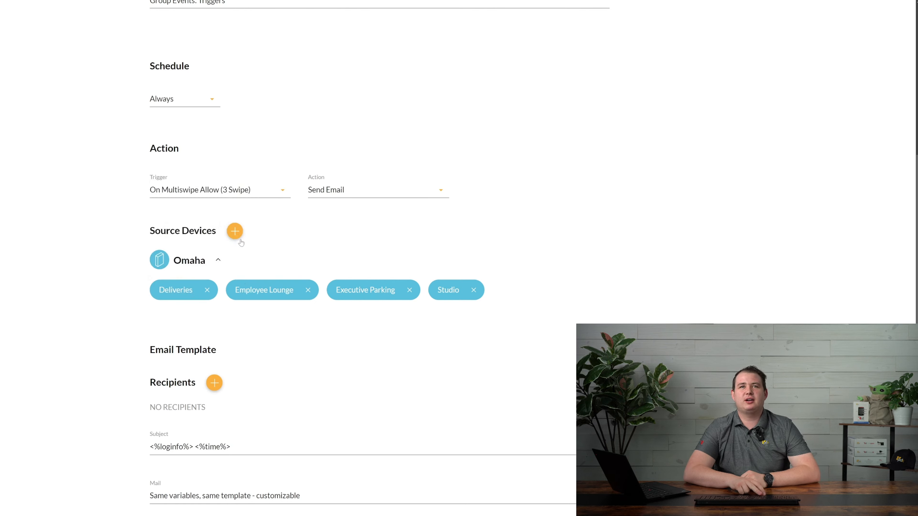
{"action": "left_click", "coordinate": [243, 193]}
{"action": "left_click", "coordinate": [259, 290]}
Try On Duress, then set the trigger to On Anti-passback Violation
{"action": "left_click", "coordinate": [255, 200]}
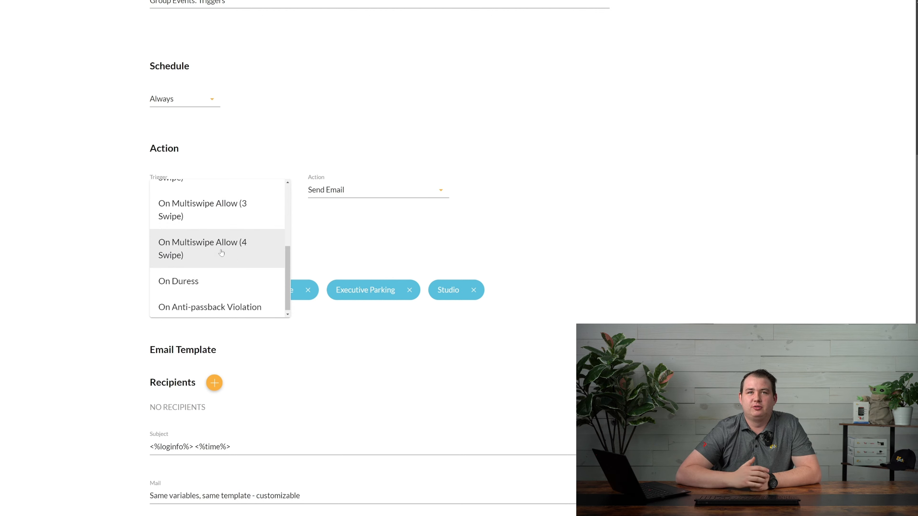
{"action": "left_click", "coordinate": [201, 281]}
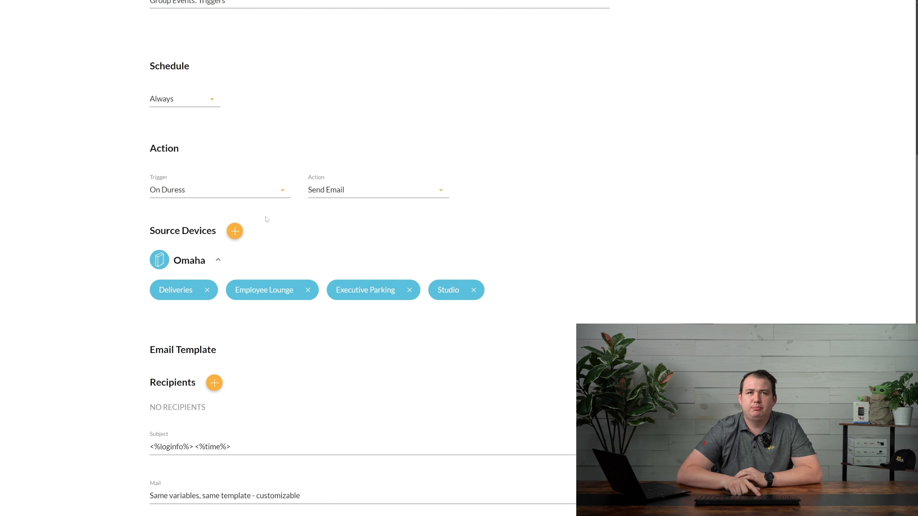
{"action": "left_click", "coordinate": [264, 194]}
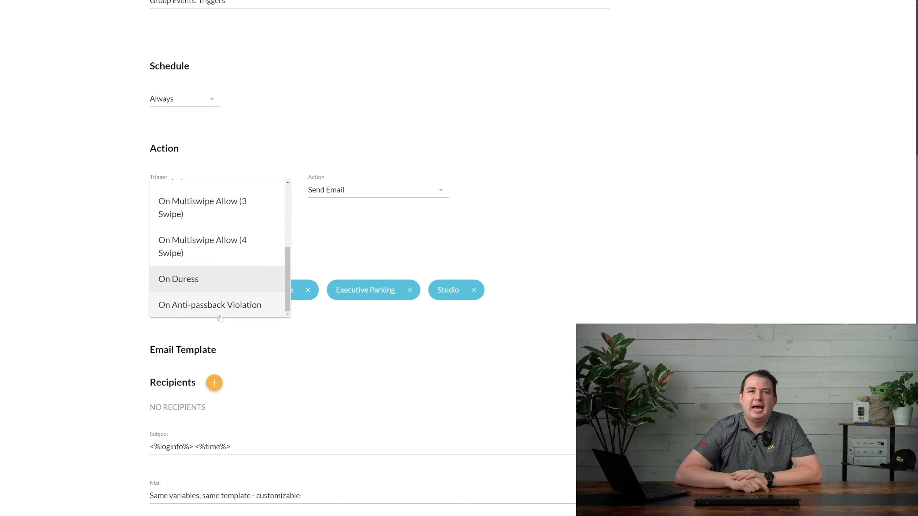
{"action": "left_click", "coordinate": [221, 308]}
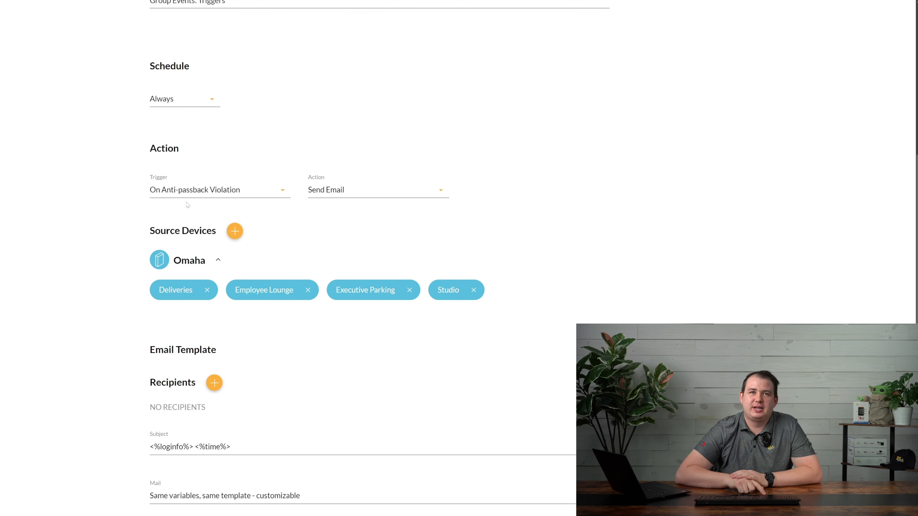
{"action": "scroll", "coordinate": [411, 146], "scroll_direction": "up", "scroll_amount": 5}
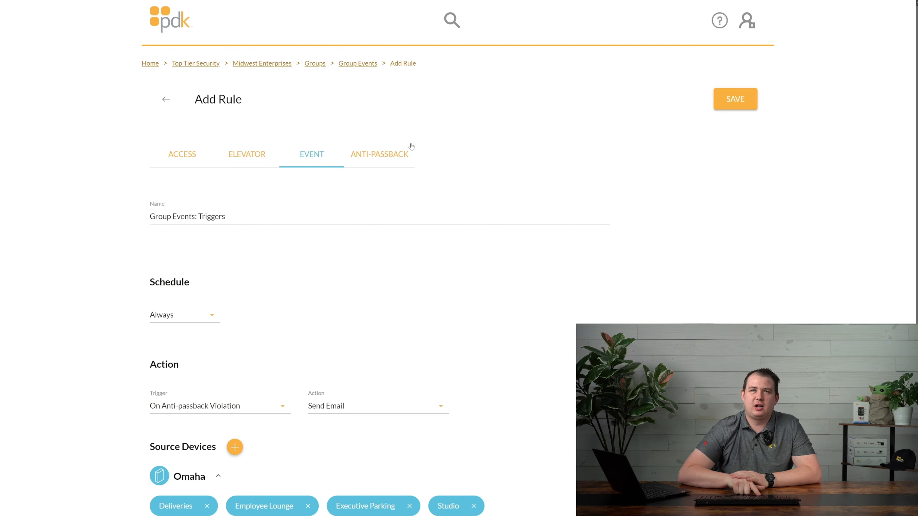
{"action": "scroll", "coordinate": [271, 282], "scroll_direction": "down", "scroll_amount": 5}
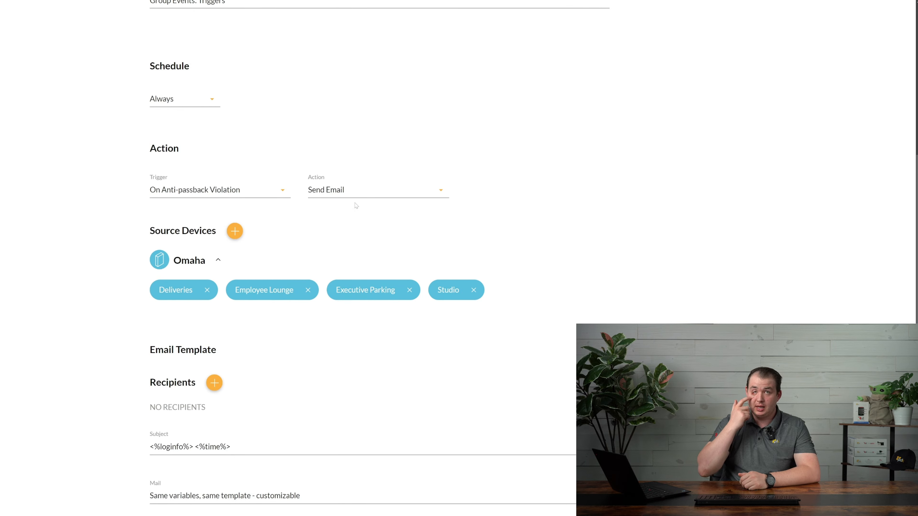
Rename the rule from 'Triggers' to 'Group Events: Actions'
{"action": "left_click", "coordinate": [369, 192]}
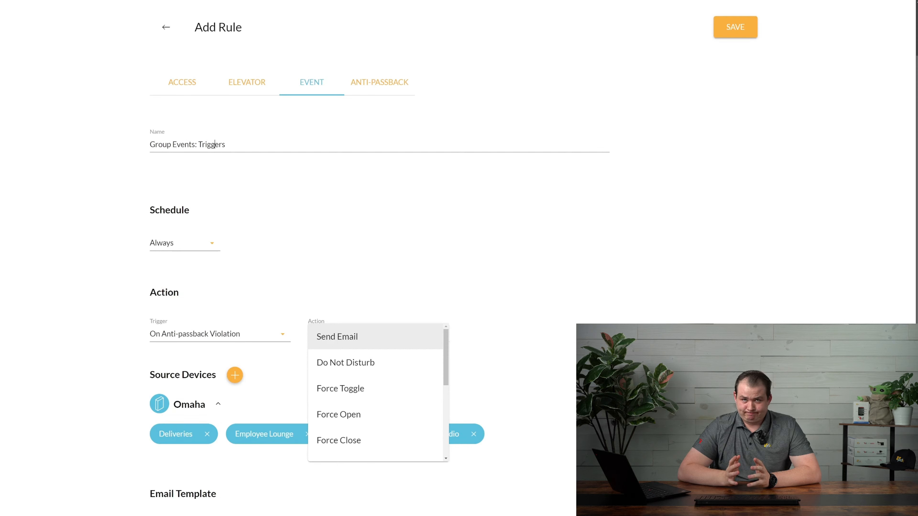
{"action": "double_click", "coordinate": [214, 144]}
{"action": "type", "text": "Action"}
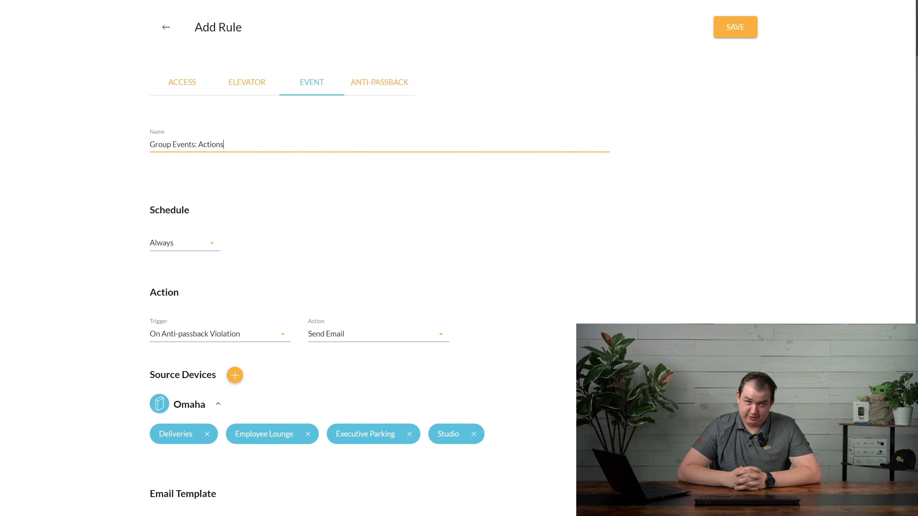
Switch the rule's action from Send Email to Do Not Disturb
{"action": "left_click", "coordinate": [350, 326]}
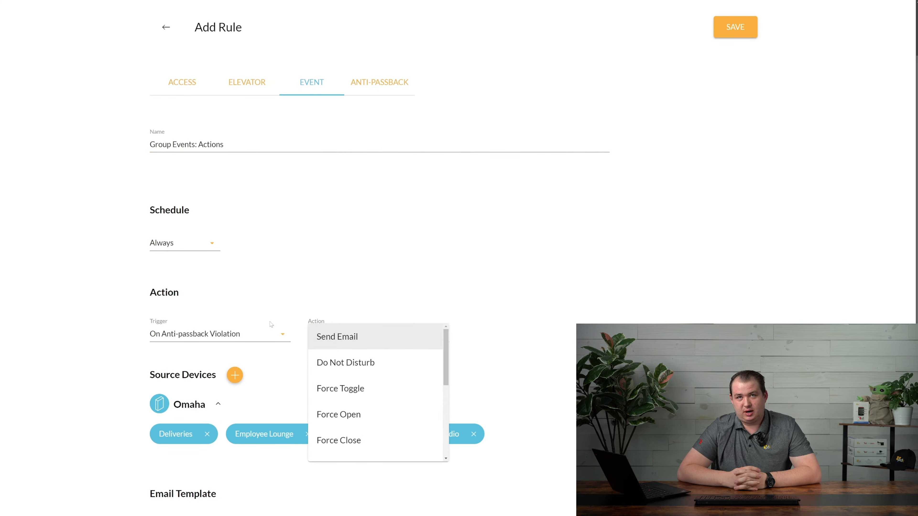
{"action": "left_click", "coordinate": [345, 341]}
{"action": "left_click", "coordinate": [345, 337]}
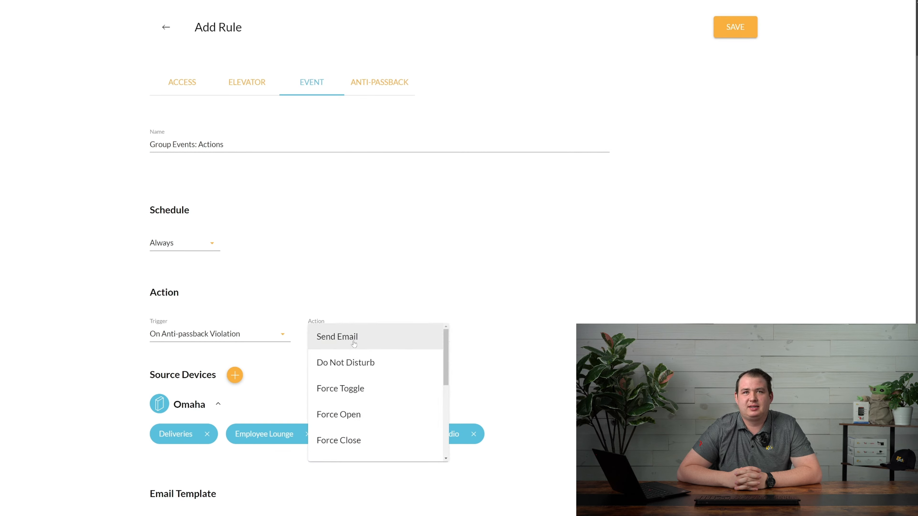
{"action": "left_click", "coordinate": [349, 362]}
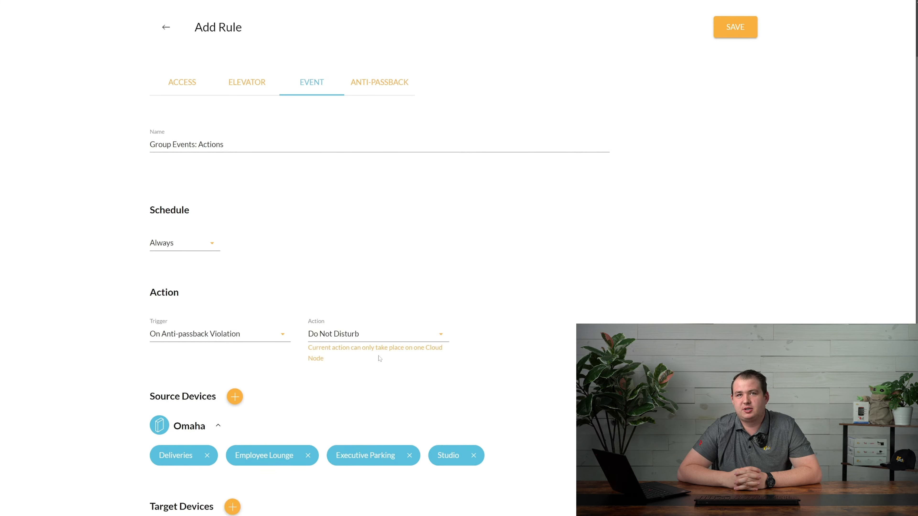
Browse the action options without changing them, then bring up the trigger choices
{"action": "left_click", "coordinate": [378, 341]}
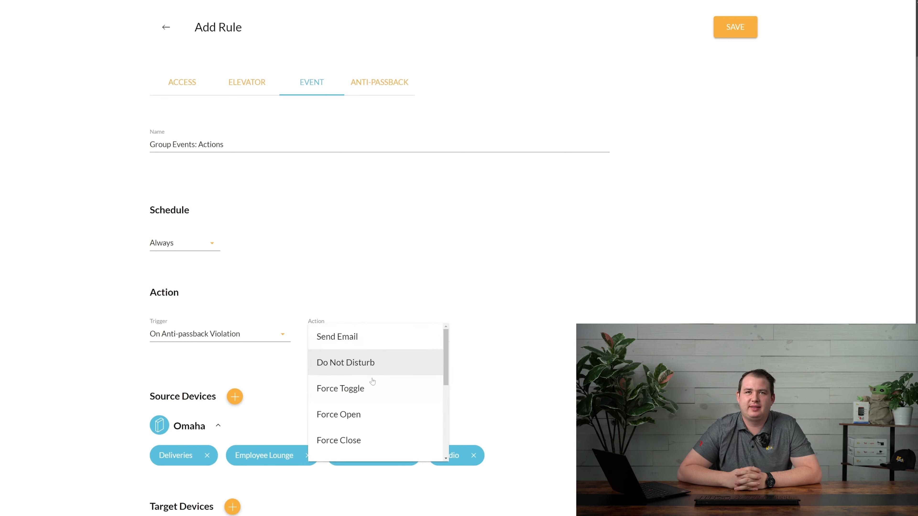
{"action": "scroll", "coordinate": [360, 419], "scroll_direction": "down", "scroll_amount": 2}
{"action": "scroll", "coordinate": [359, 420], "scroll_direction": "down", "scroll_amount": 5}
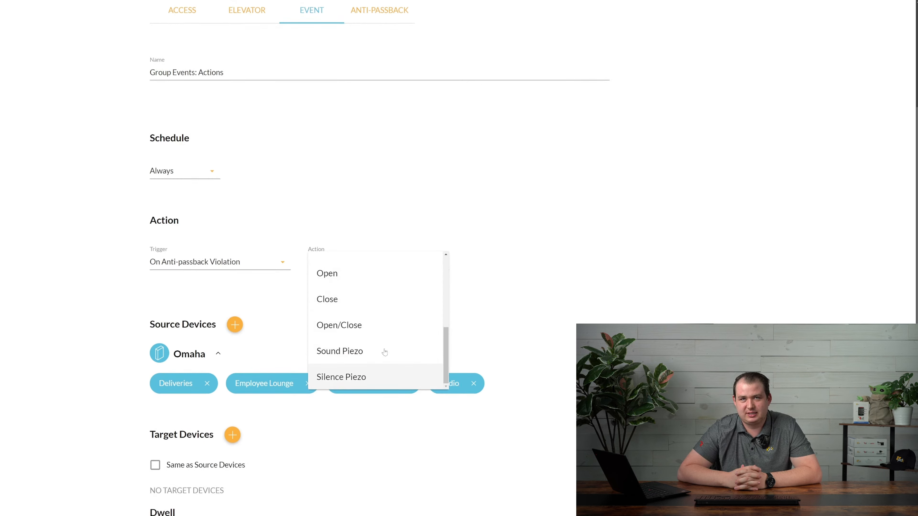
{"action": "left_click", "coordinate": [452, 310]}
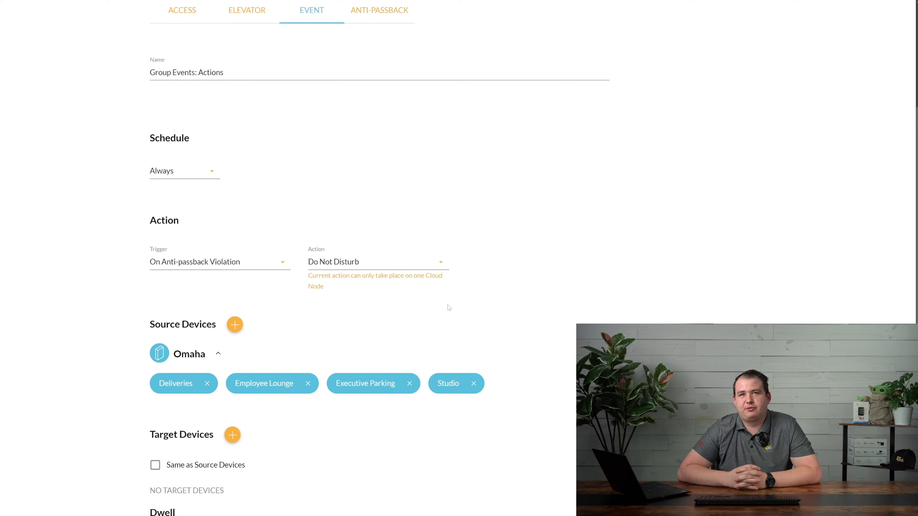
{"action": "left_click", "coordinate": [244, 270]}
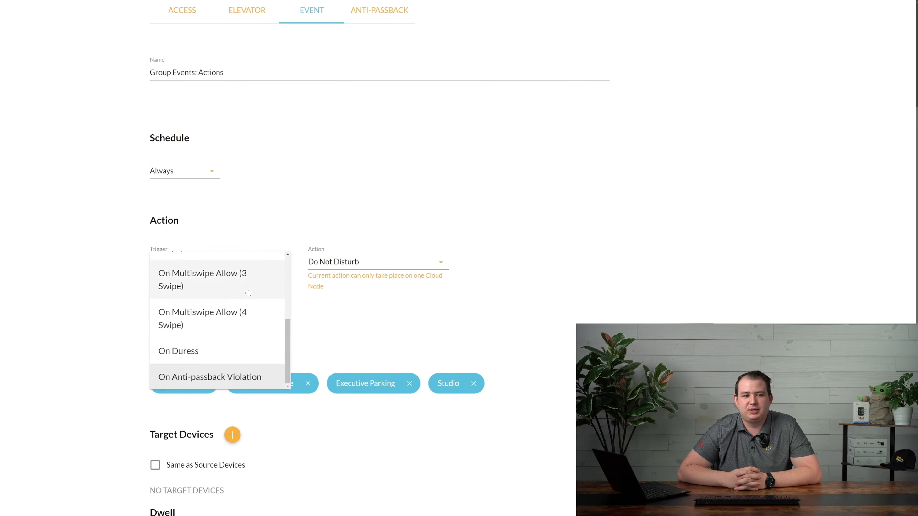
{"action": "scroll", "coordinate": [242, 306], "scroll_direction": "up", "scroll_amount": 5}
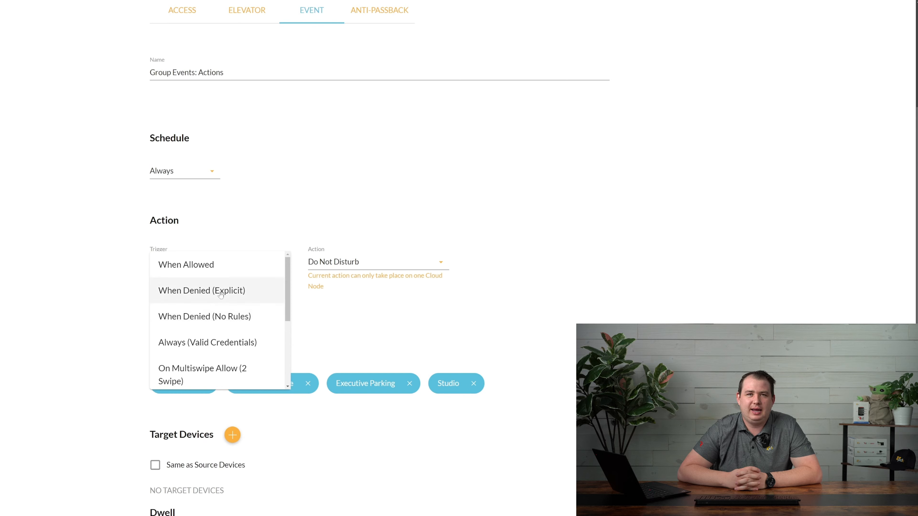
Set the trigger to When Denied (Explicit) with Send Email as the action
{"action": "left_click", "coordinate": [195, 290]}
{"action": "left_click", "coordinate": [372, 263]}
{"action": "left_click", "coordinate": [368, 266]}
Replace the email subject with 'SOMEBODY IS TRYING TO GET IN'
{"action": "scroll", "coordinate": [333, 303], "scroll_direction": "down", "scroll_amount": 4}
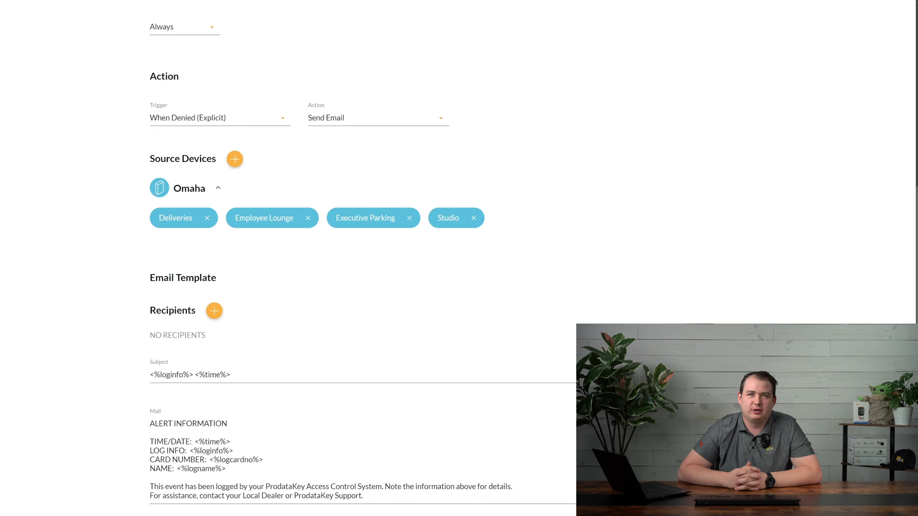
{"action": "left_click_drag", "start_coordinate": [248, 384], "coordinate": [117, 383]}
{"action": "type", "text": "UN"}
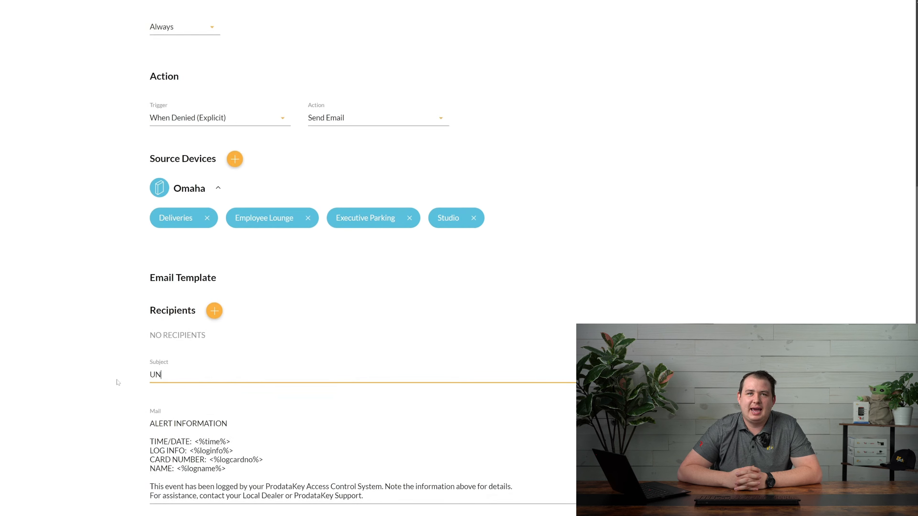
{"action": "type", "text": "K"}
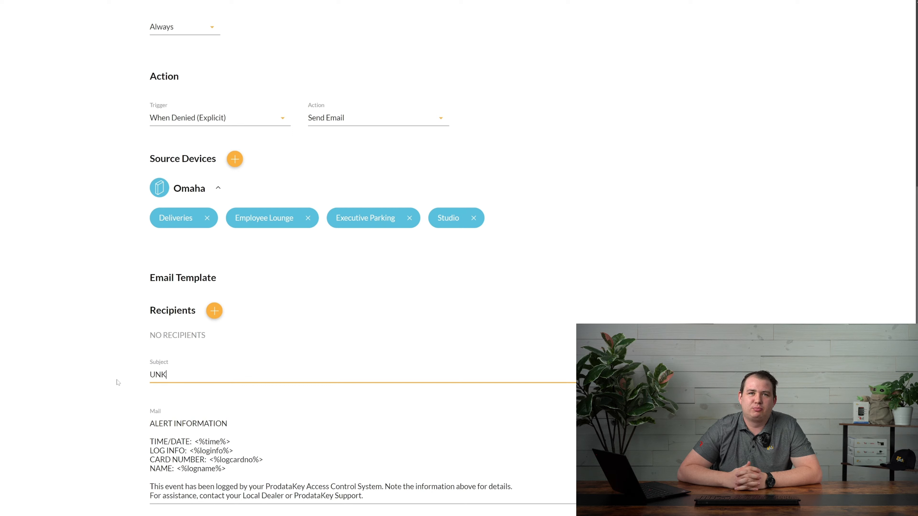
{"action": "type", "text": "OWNNOWN PERSON"}
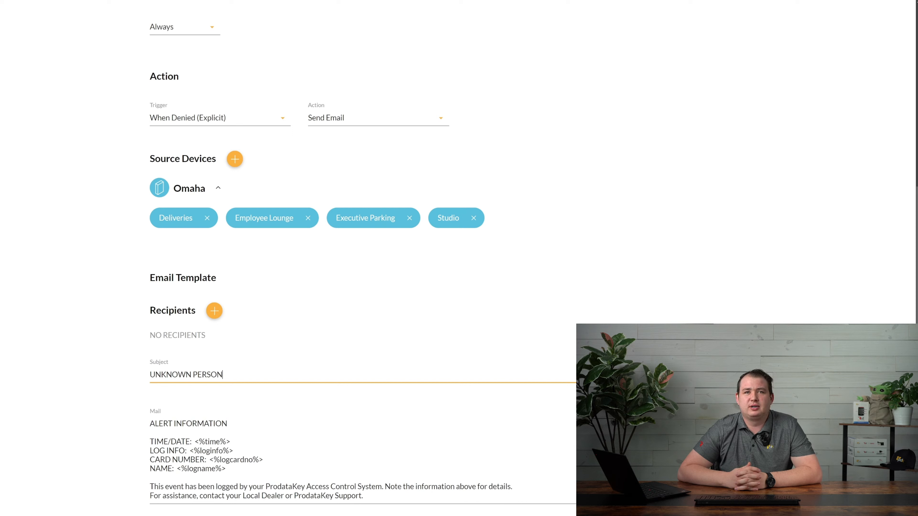
{"action": "key", "text": "ctrl+a"}
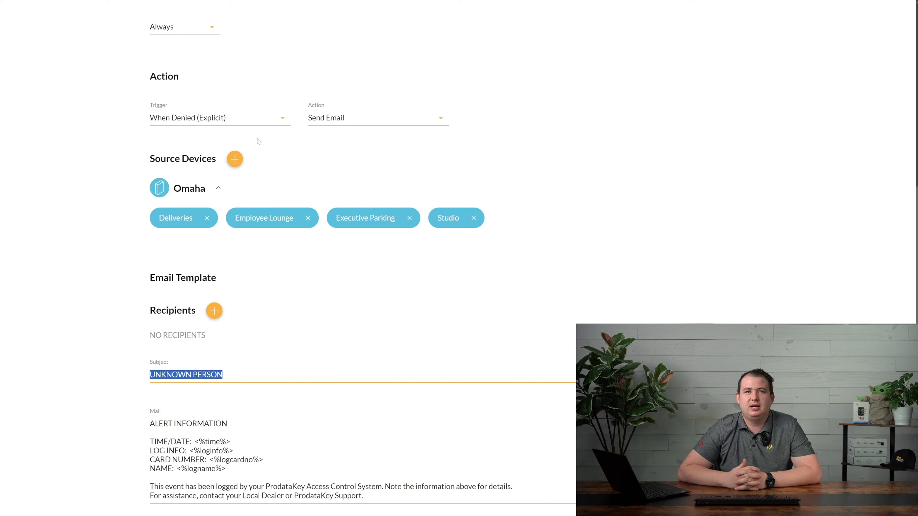
{"action": "type", "text": "SOMEBOD"}
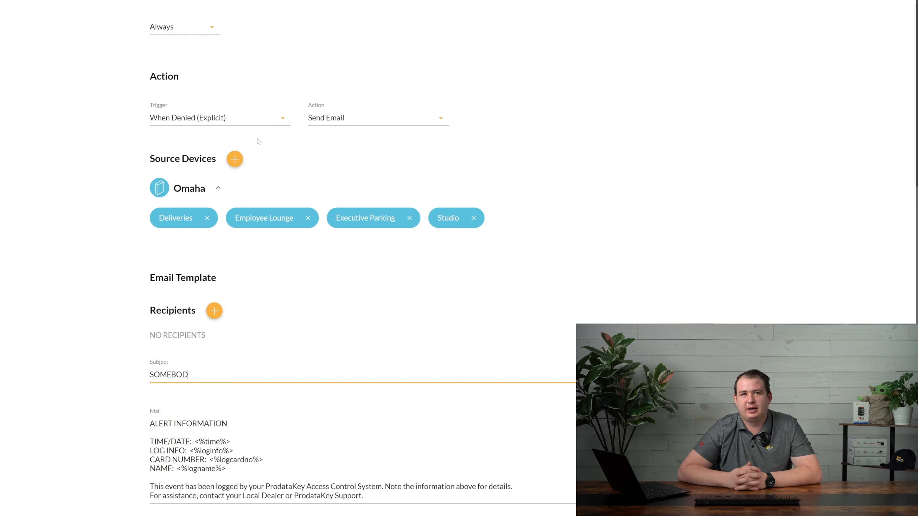
{"action": "type", "text": "Y IS TRYING TO GET IN"}
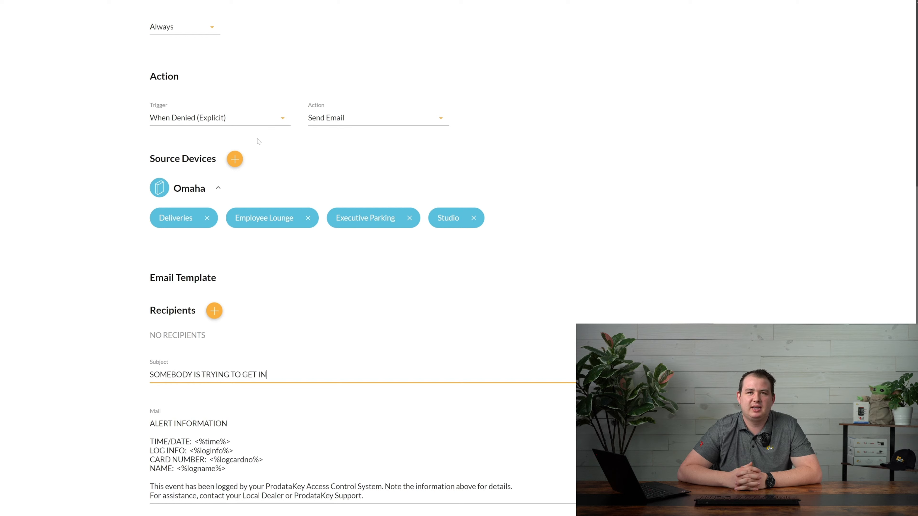
Try Do Not Disturb and then Lockdown On as the rule's action
{"action": "left_click", "coordinate": [346, 118]}
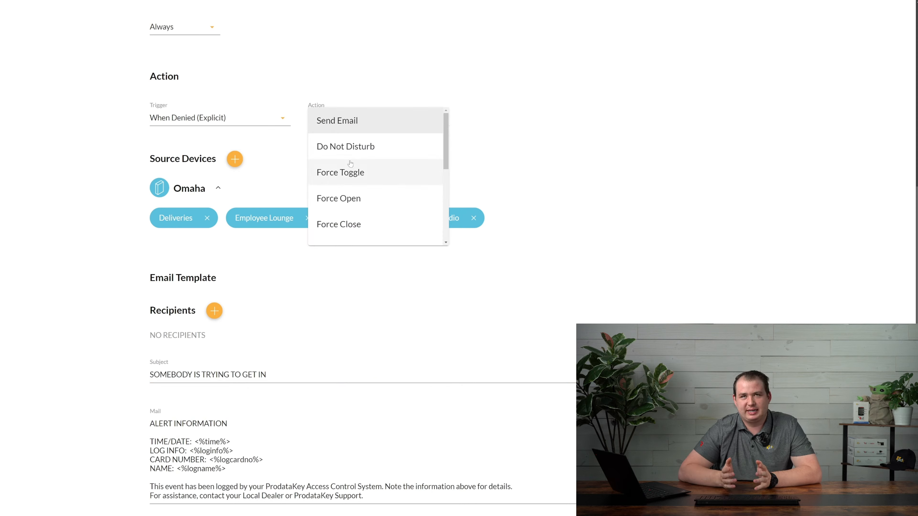
{"action": "left_click", "coordinate": [342, 156]}
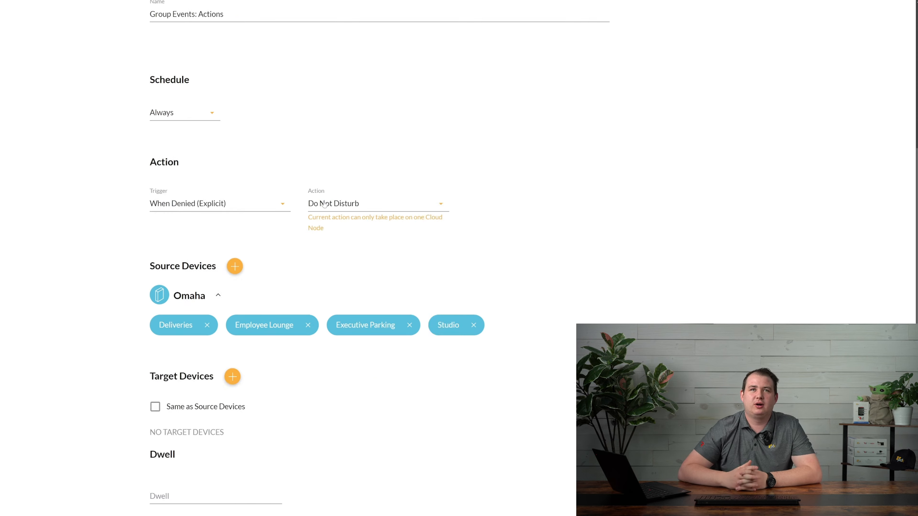
{"action": "left_click", "coordinate": [345, 211]}
{"action": "scroll", "coordinate": [359, 262], "scroll_direction": "down", "scroll_amount": 2}
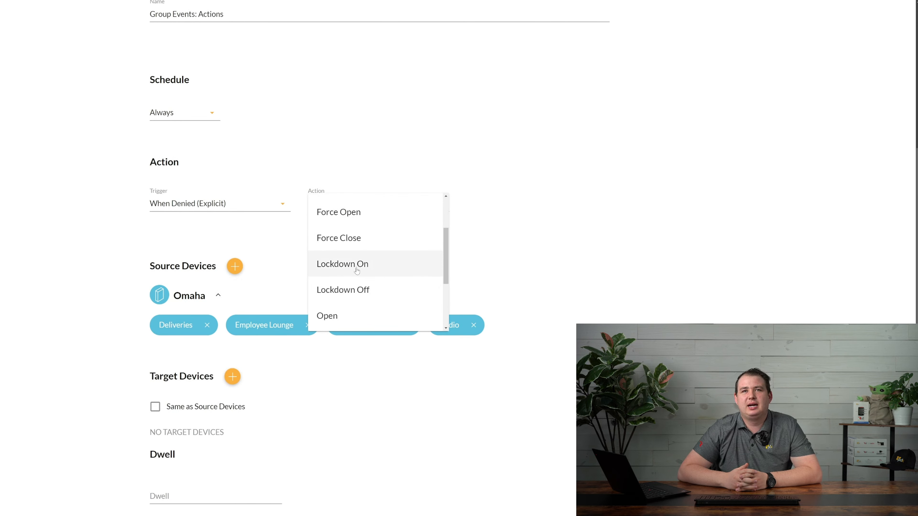
{"action": "left_click", "coordinate": [357, 268]}
Set the trigger to When Denied (No Rules) and the action back to Send Email
{"action": "left_click", "coordinate": [200, 209]}
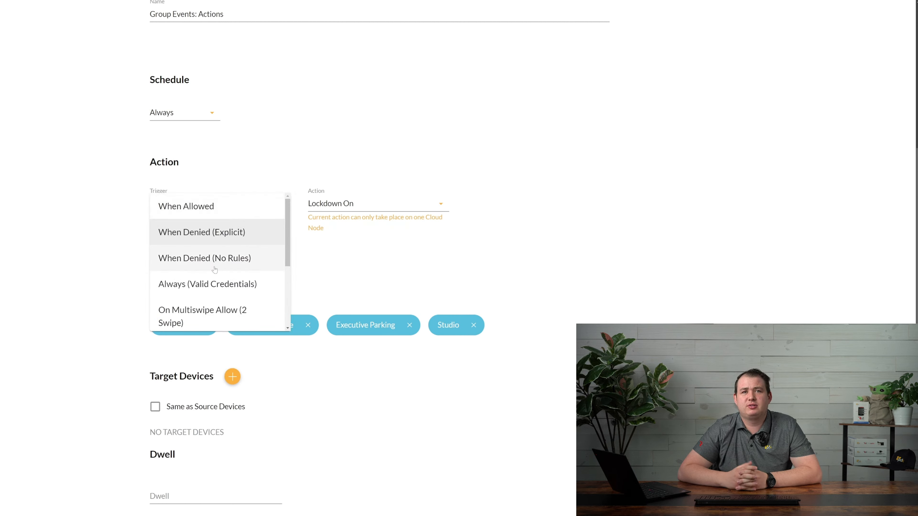
{"action": "left_click", "coordinate": [187, 265]}
{"action": "left_click", "coordinate": [351, 206]}
{"action": "scroll", "coordinate": [353, 222], "scroll_direction": "up", "scroll_amount": 3}
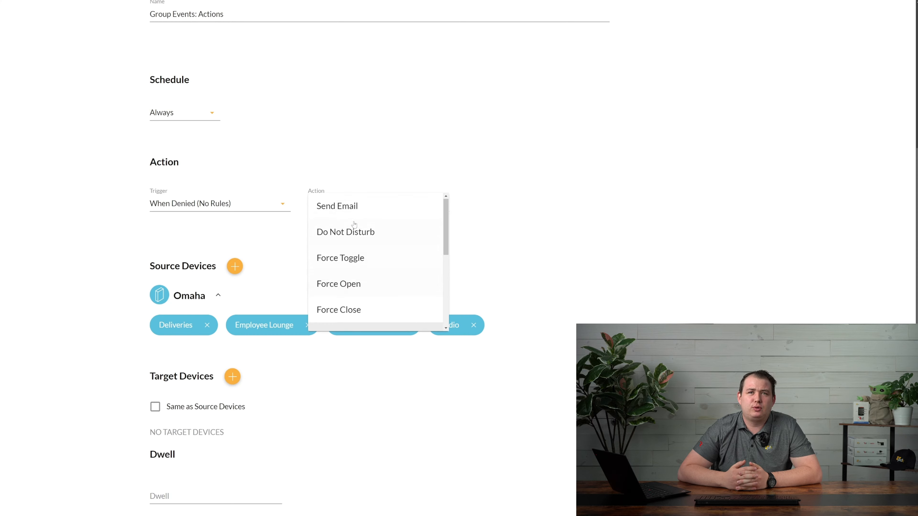
{"action": "left_click", "coordinate": [352, 208]}
{"action": "scroll", "coordinate": [335, 274], "scroll_direction": "down", "scroll_amount": 2}
Replace the default email subject with 'You forgot to program someone into the system'
{"action": "left_click_drag", "start_coordinate": [231, 387], "coordinate": [122, 388]}
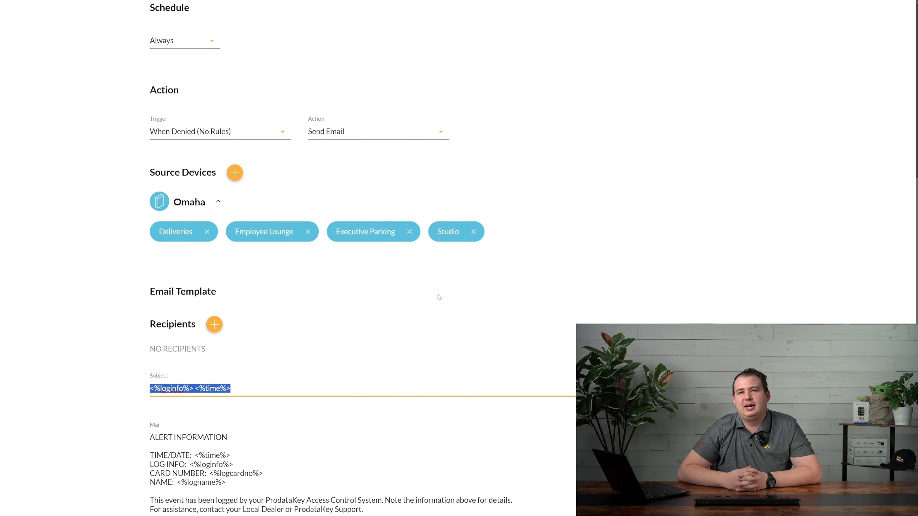
{"action": "type", "text": "You f"}
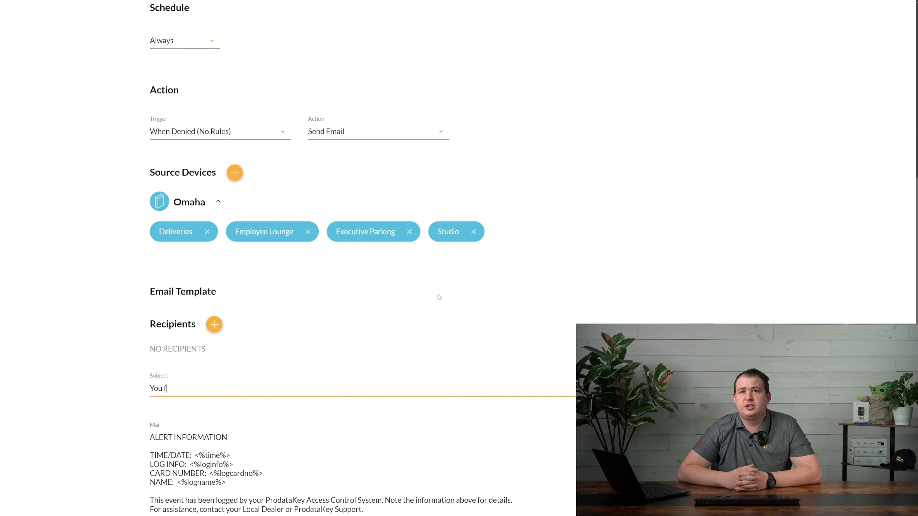
{"action": "type", "text": "orgot to program some"}
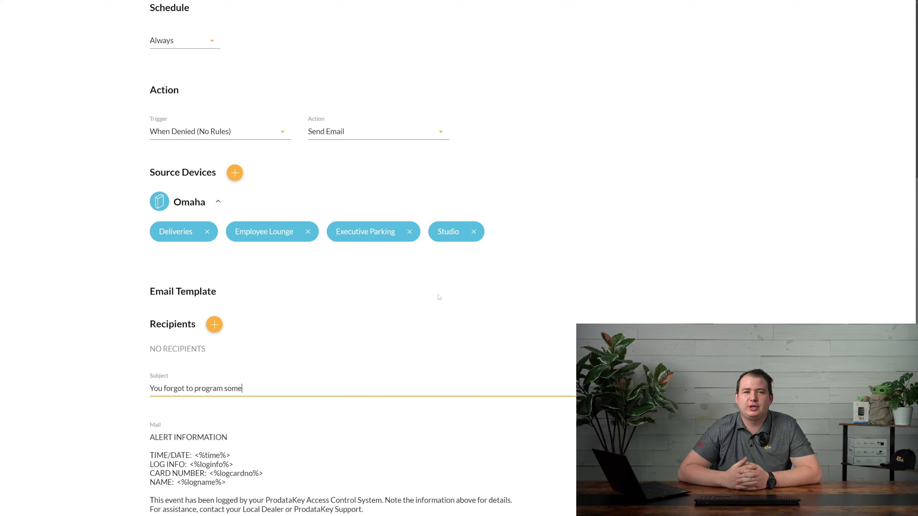
{"action": "type", "text": "one into the system"}
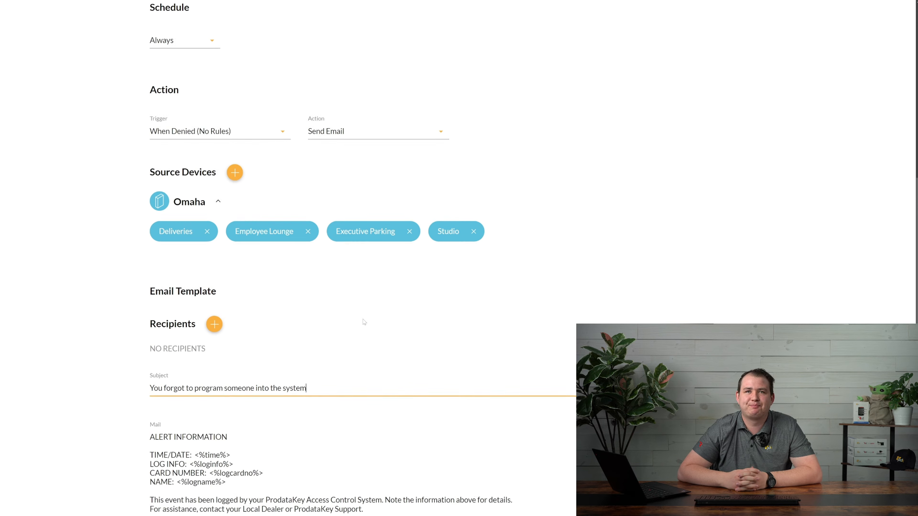
{"action": "scroll", "coordinate": [379, 325], "scroll_direction": "down", "scroll_amount": 1}
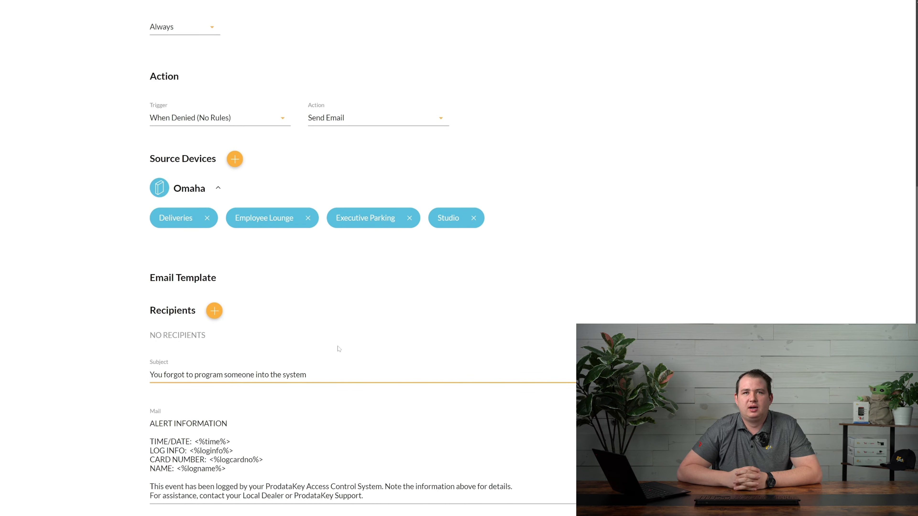
{"action": "scroll", "coordinate": [339, 348], "scroll_direction": "up", "scroll_amount": 8}
Change the rule's action to Force Toggle
{"action": "left_click", "coordinate": [357, 412]}
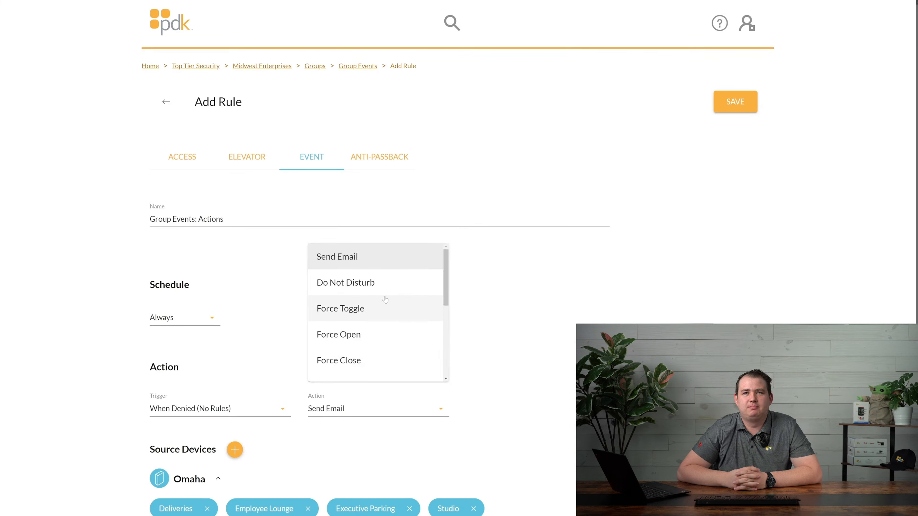
{"action": "left_click", "coordinate": [371, 312]}
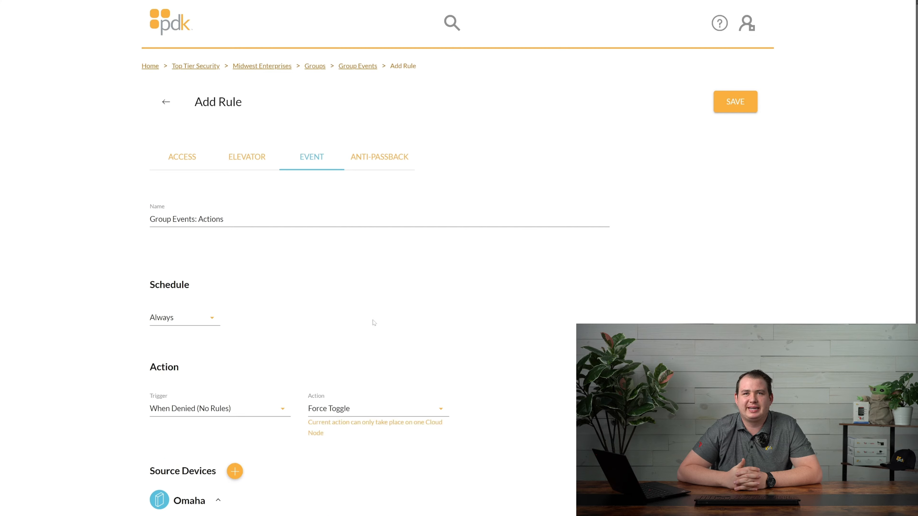
{"action": "scroll", "coordinate": [374, 323], "scroll_direction": "down", "scroll_amount": 3}
Confirm the trigger stays When Denied (No Rules) and return to the Midwest Enterprises dashboard
{"action": "left_click", "coordinate": [263, 281]}
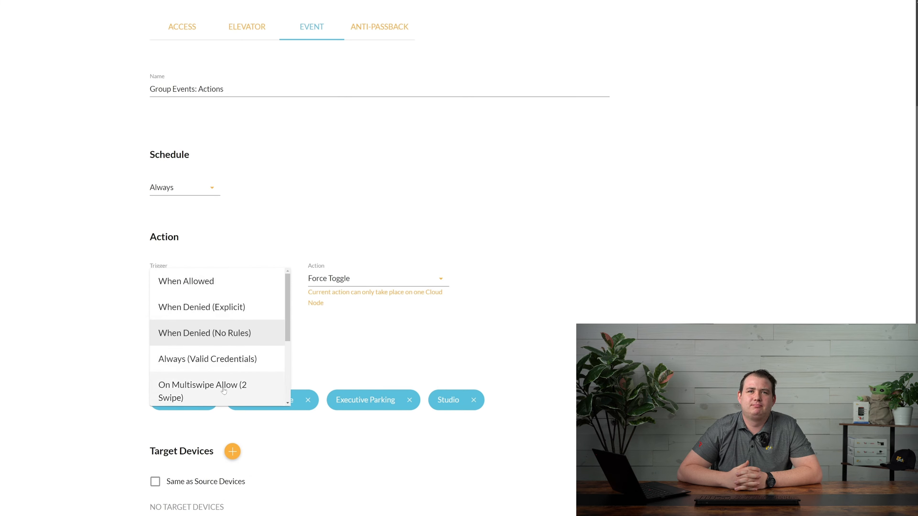
{"action": "left_click", "coordinate": [633, 218]}
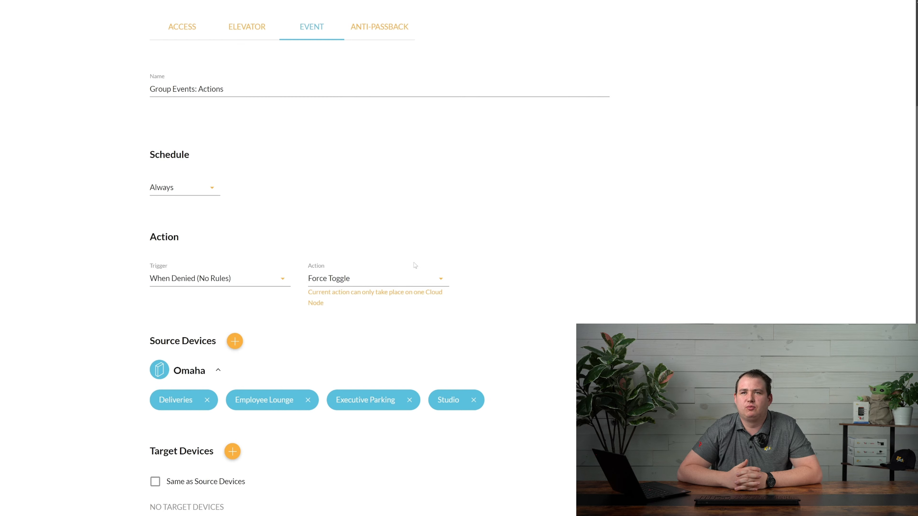
{"action": "scroll", "coordinate": [399, 265], "scroll_direction": "up", "scroll_amount": 3}
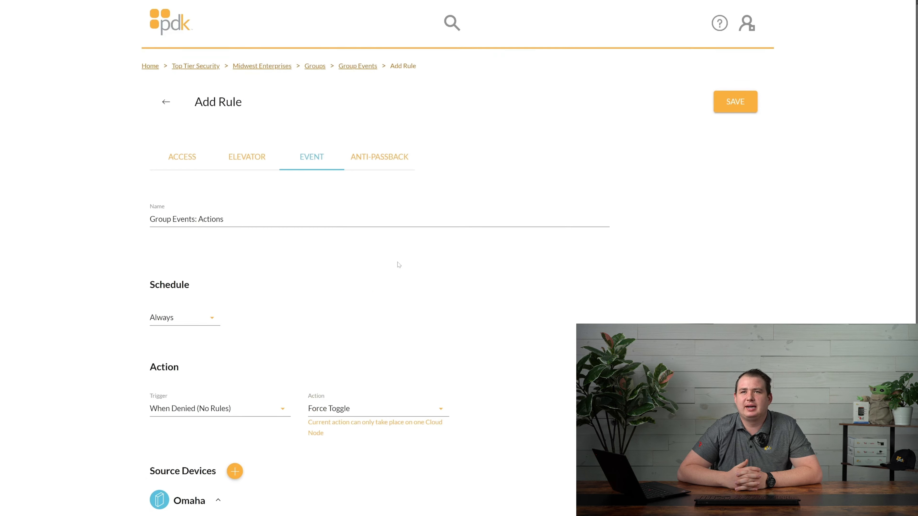
{"action": "left_click", "coordinate": [282, 69]}
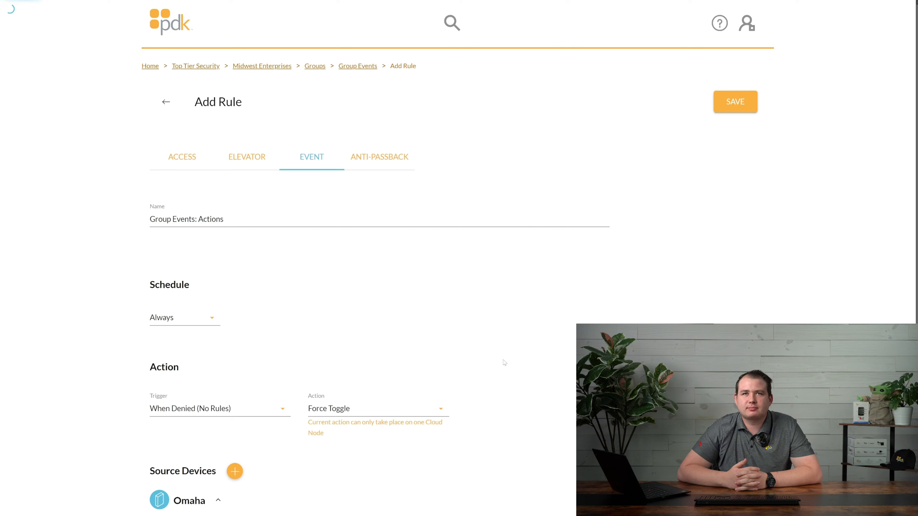